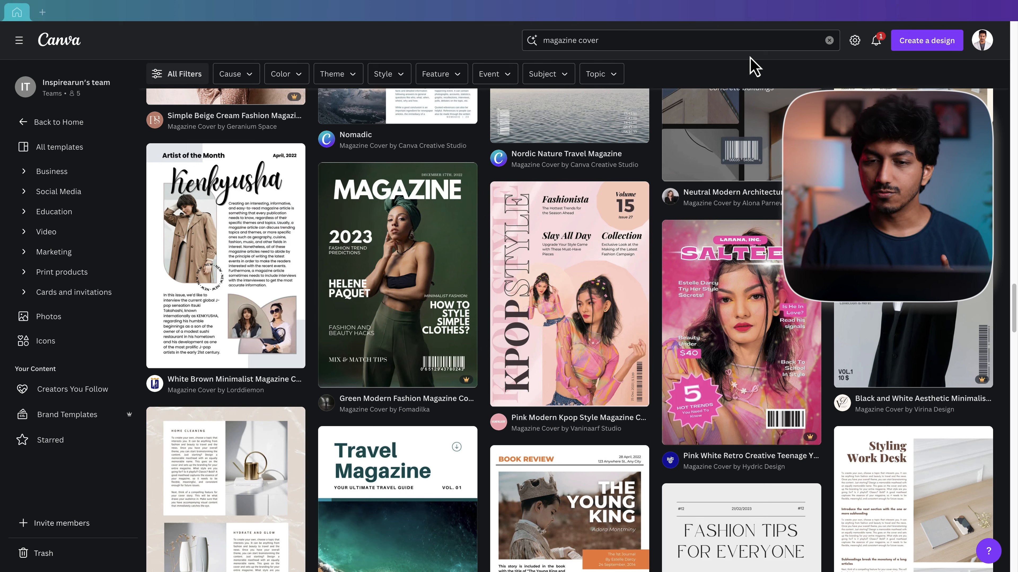
Step: Open the Green Modern Fashion Magazine Cover template for customizing
click(612, 39)
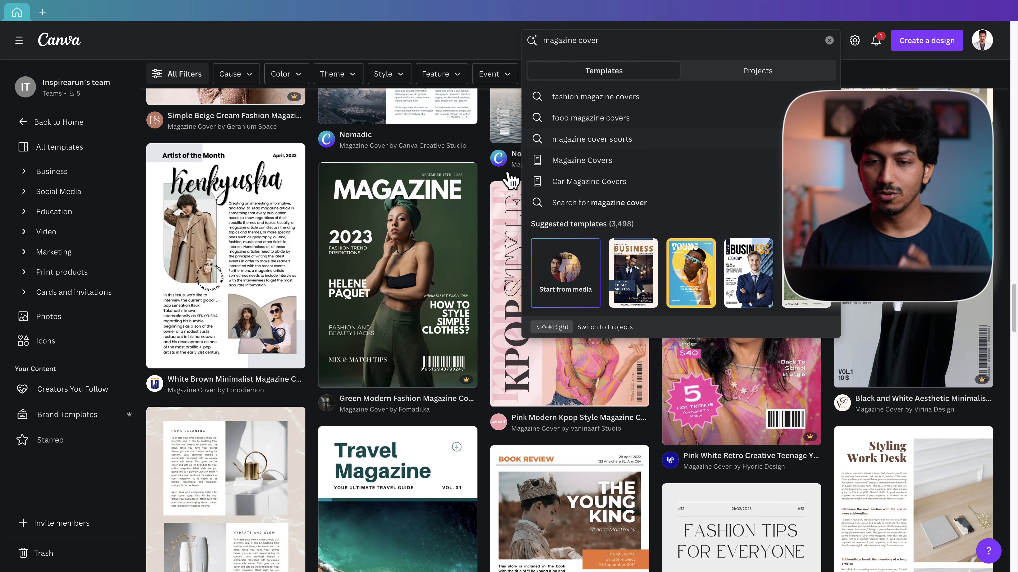
click(441, 211)
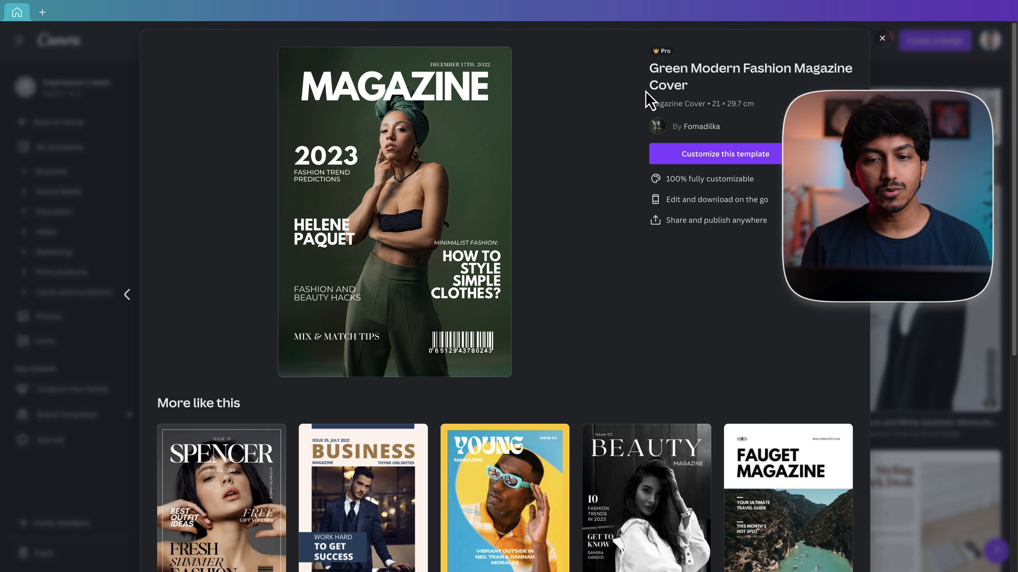
mouse_move(661, 58)
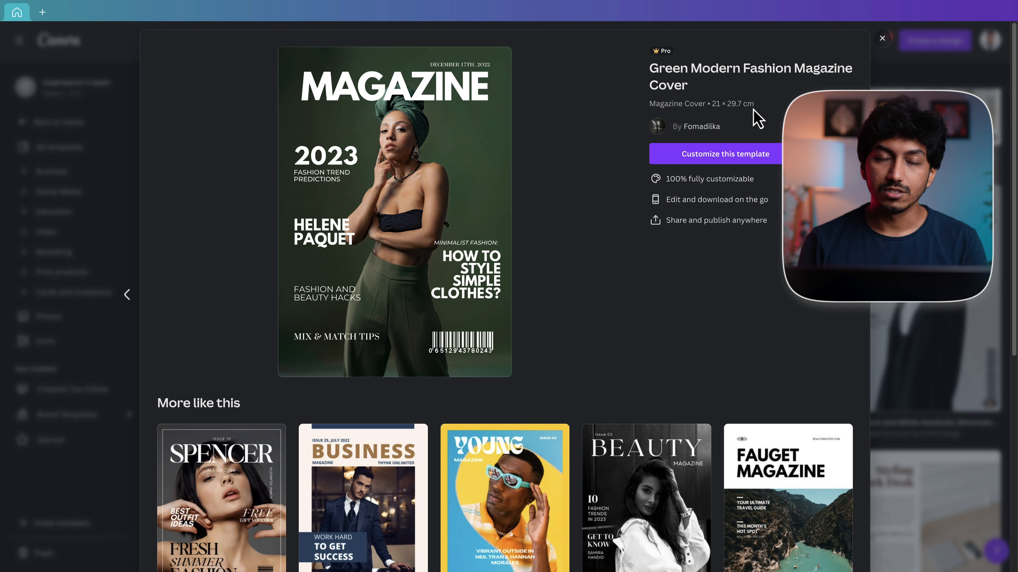
click(742, 157)
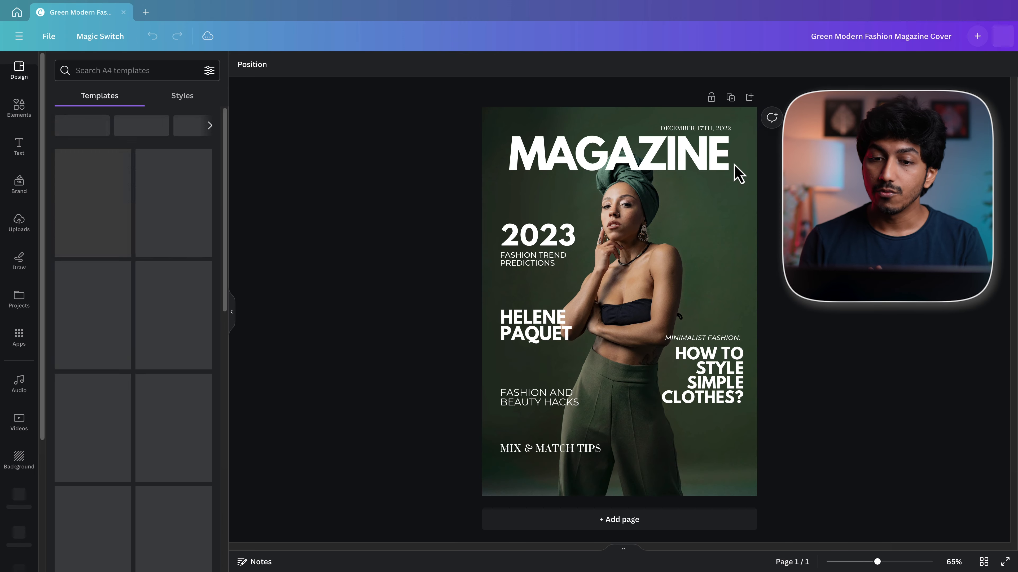
Step: Separate the woman from the cover's background photo with Magic Grab
click(634, 267)
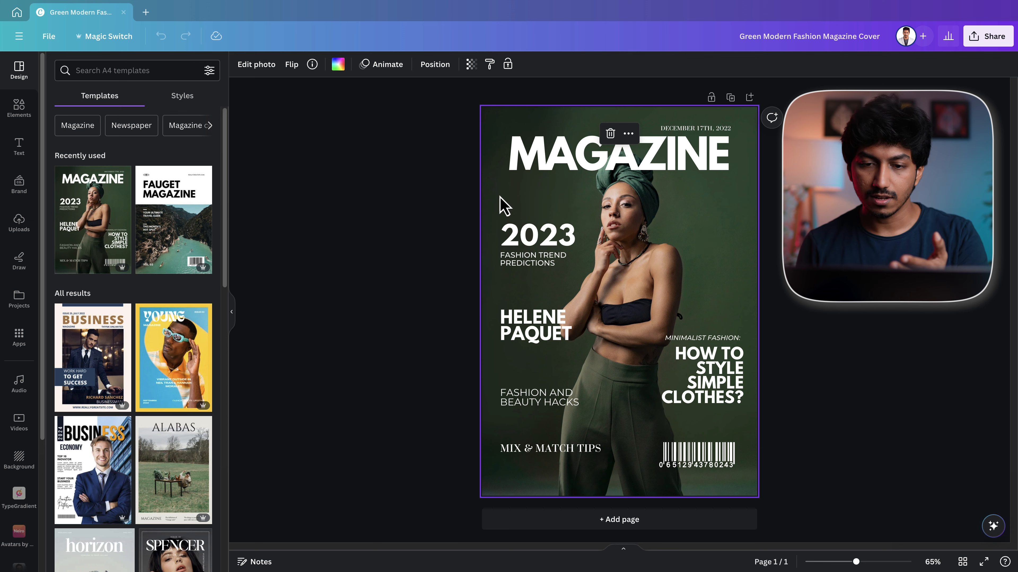
click(438, 66)
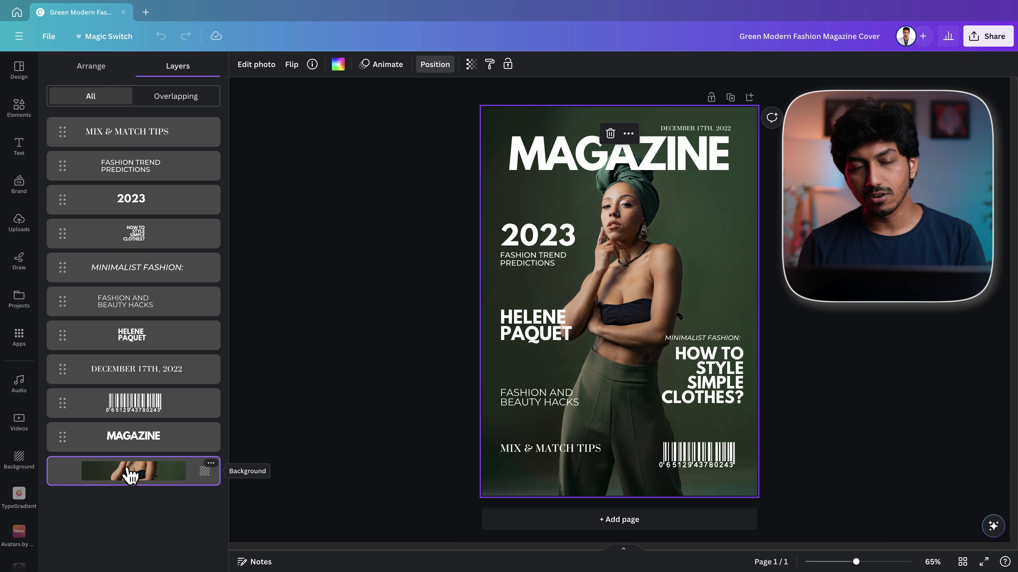
click(261, 67)
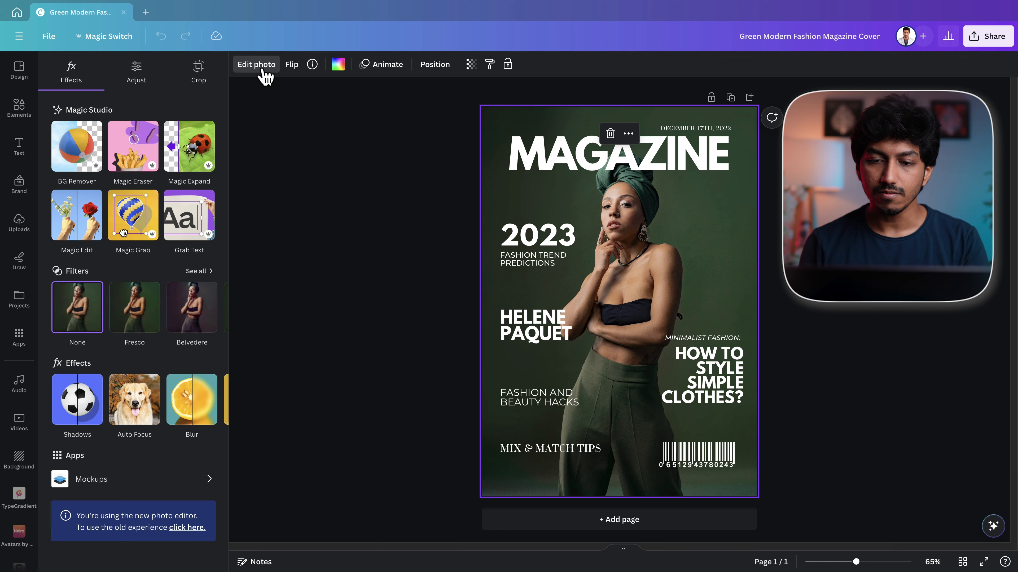
click(134, 216)
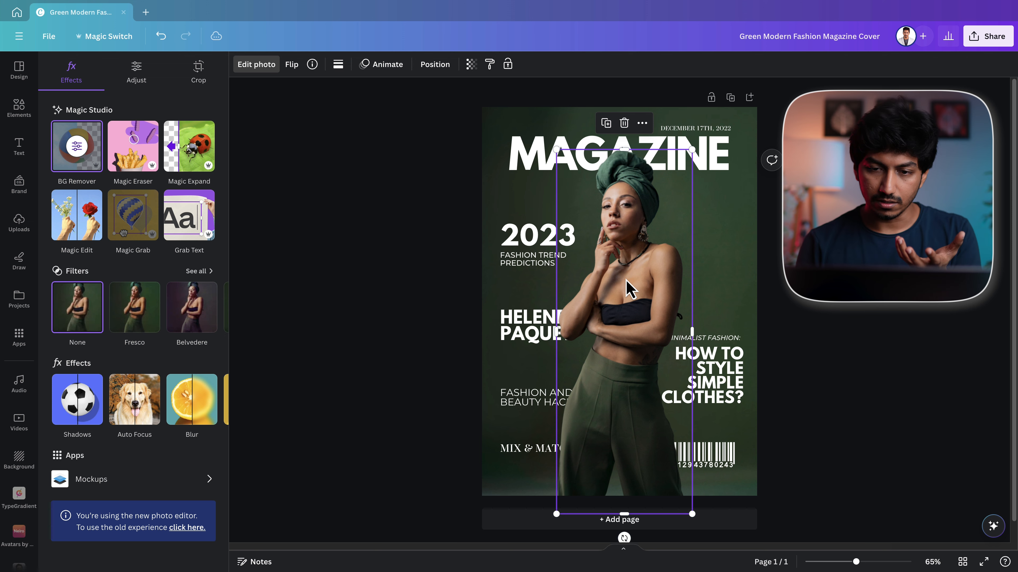
Step: Send the woman cutout to the back so it sits behind all the text, directly above the background
click(435, 65)
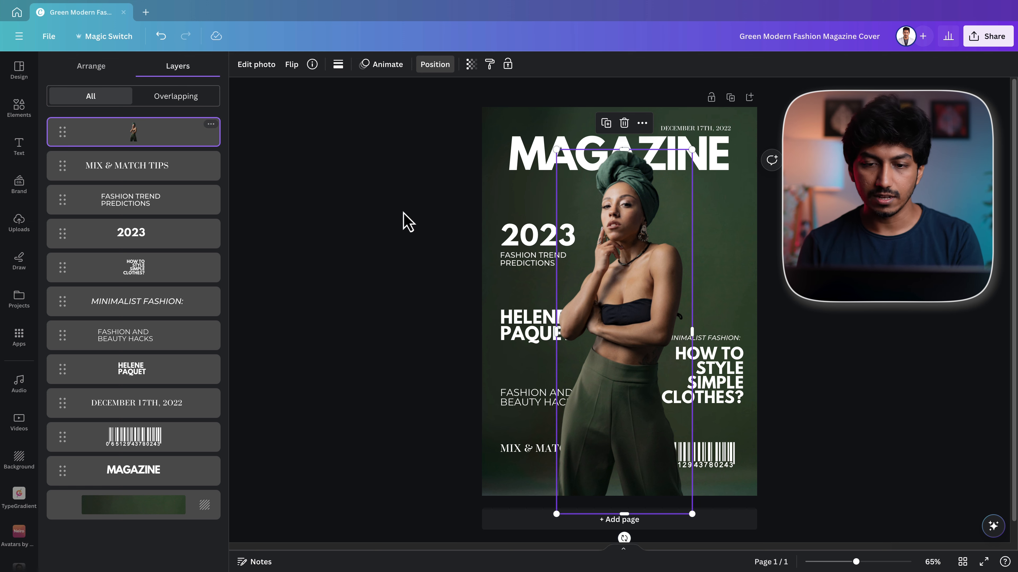
right_click(624, 244)
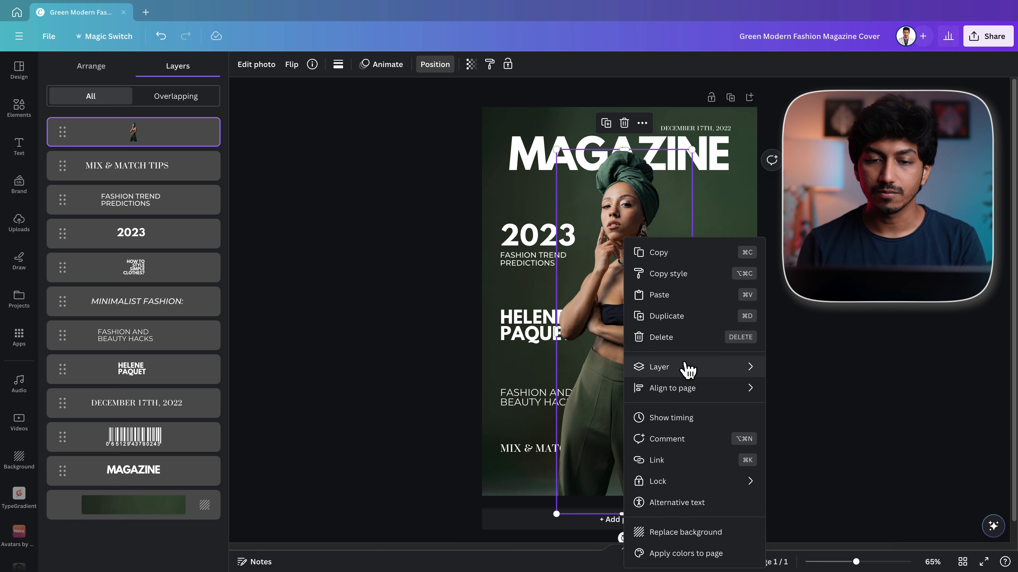
mouse_move(688, 368)
click(837, 433)
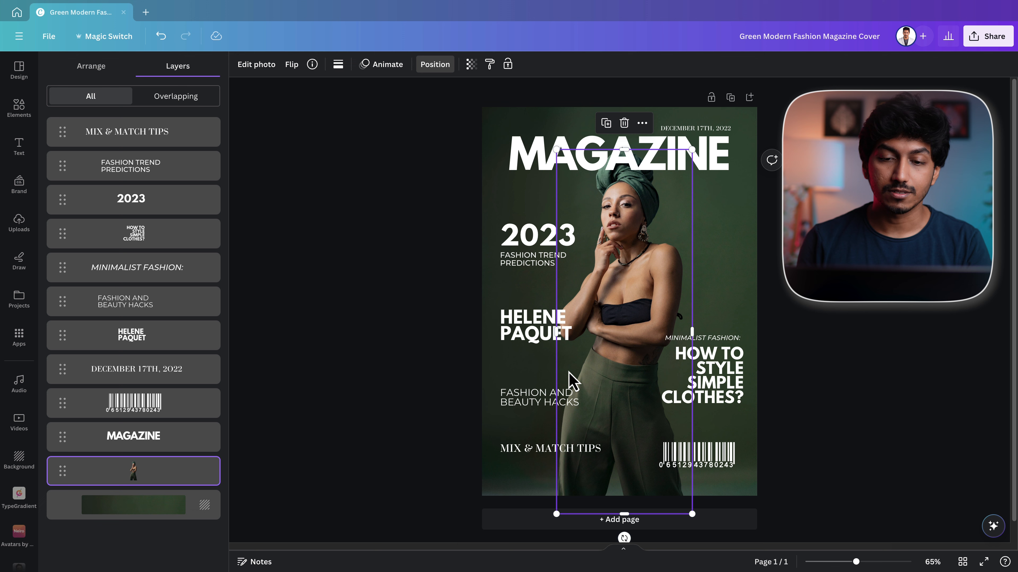
Step: Duplicate the MAGAZINE title and align the copy over the original
click(517, 167)
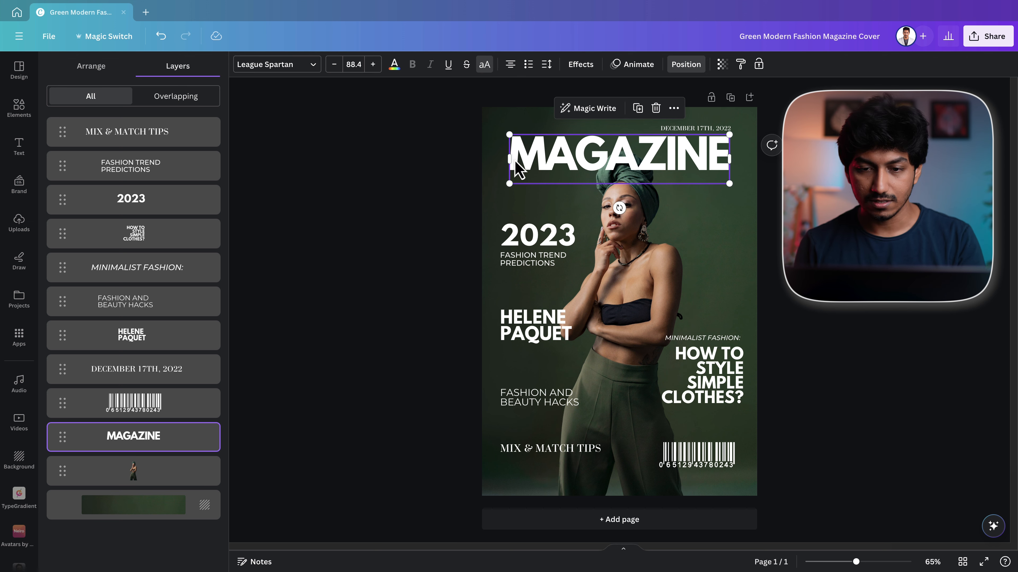
right_click(600, 160)
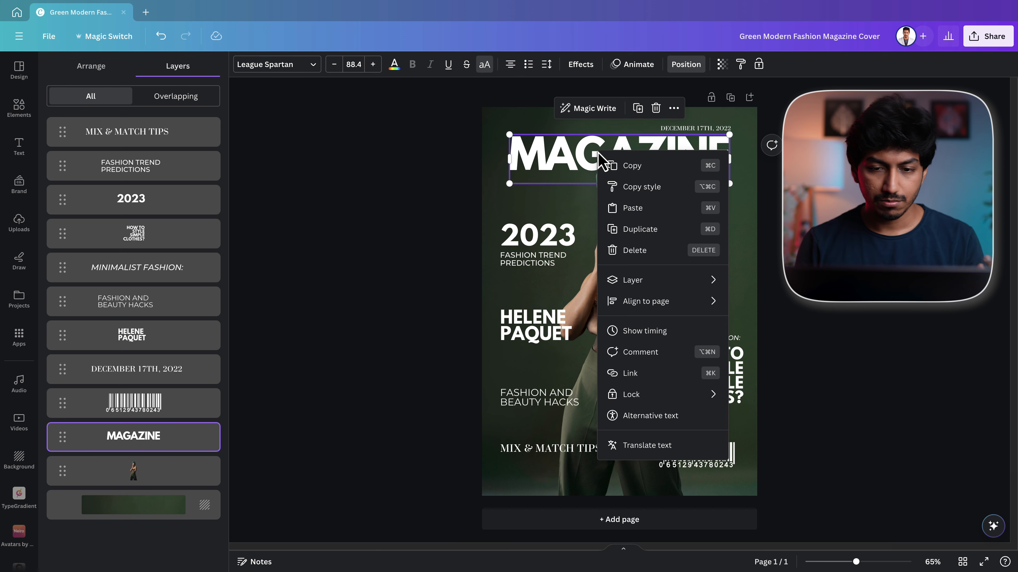
click(649, 224)
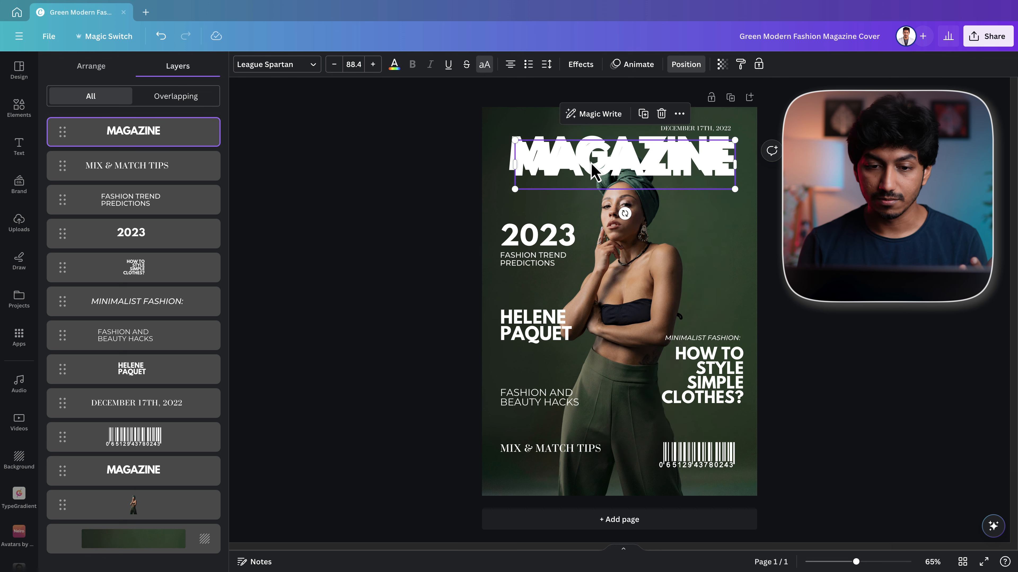
drag(593, 169, 589, 163)
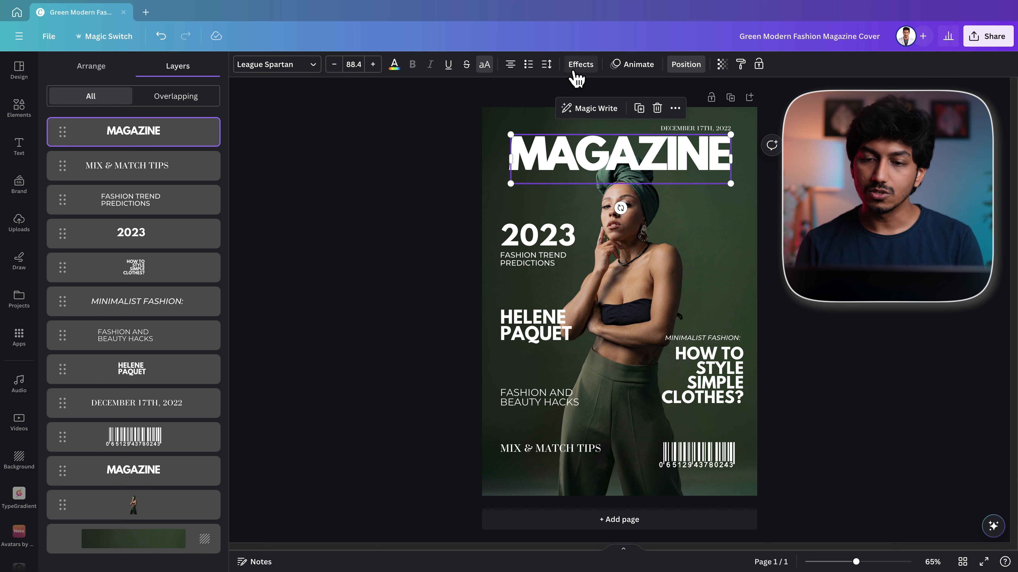
Step: Apply the Hollow effect to the title copy and move the original solid title layer behind the woman cutout
click(580, 65)
click(90, 208)
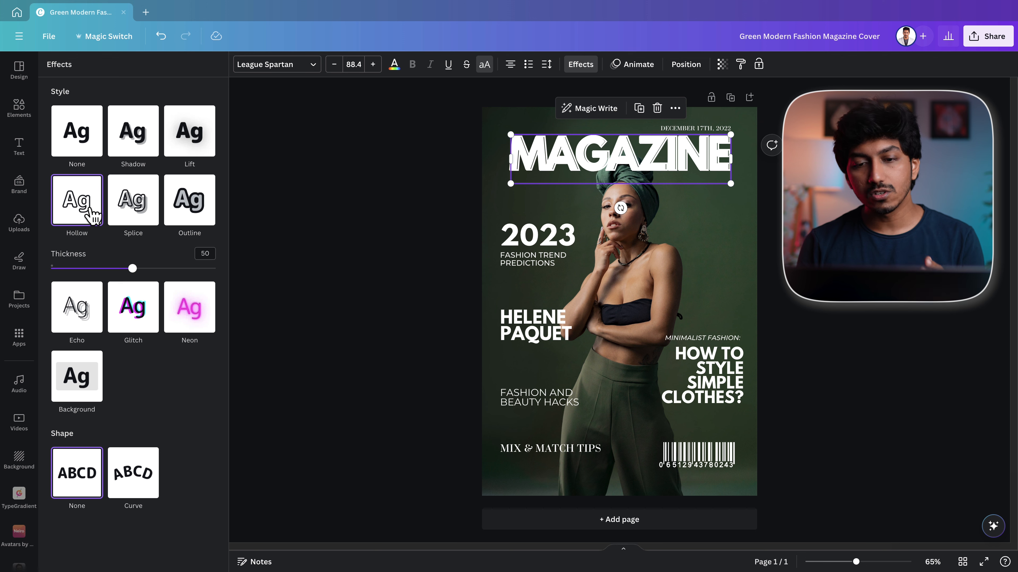
click(695, 67)
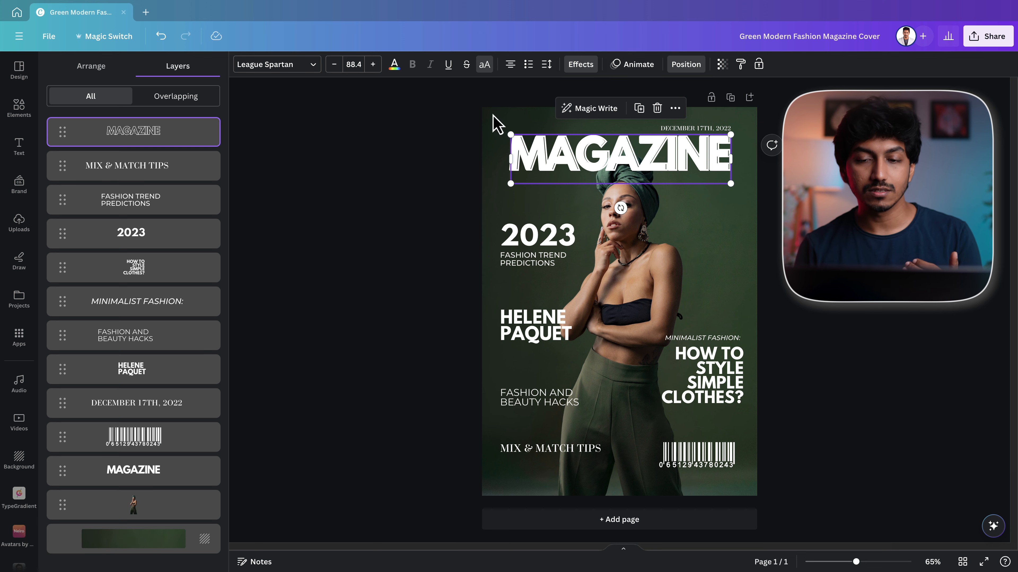
drag(119, 470, 116, 511)
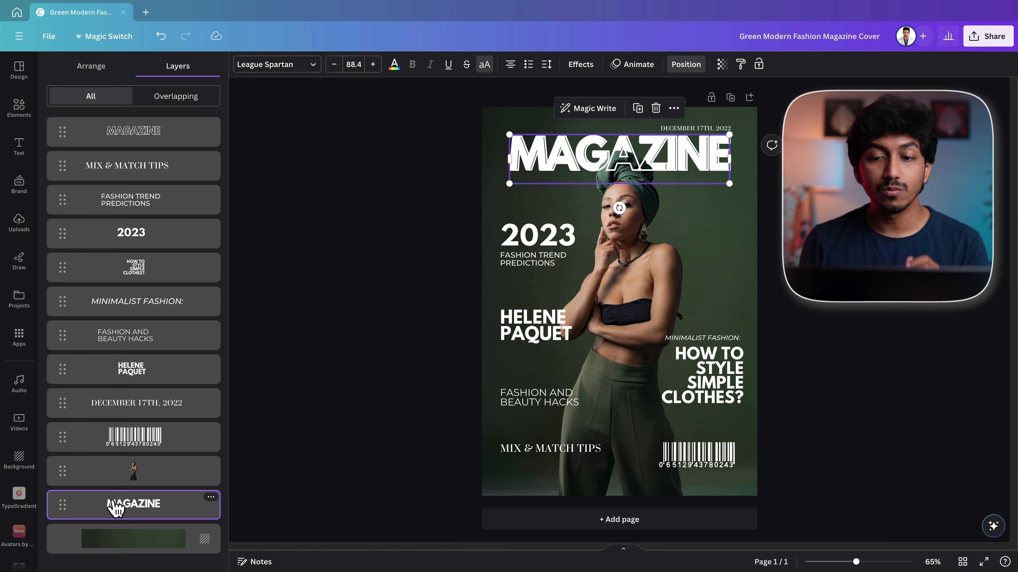
Step: Set the Hollow effect thickness of the outlined MAGAZINE title to 21
click(184, 141)
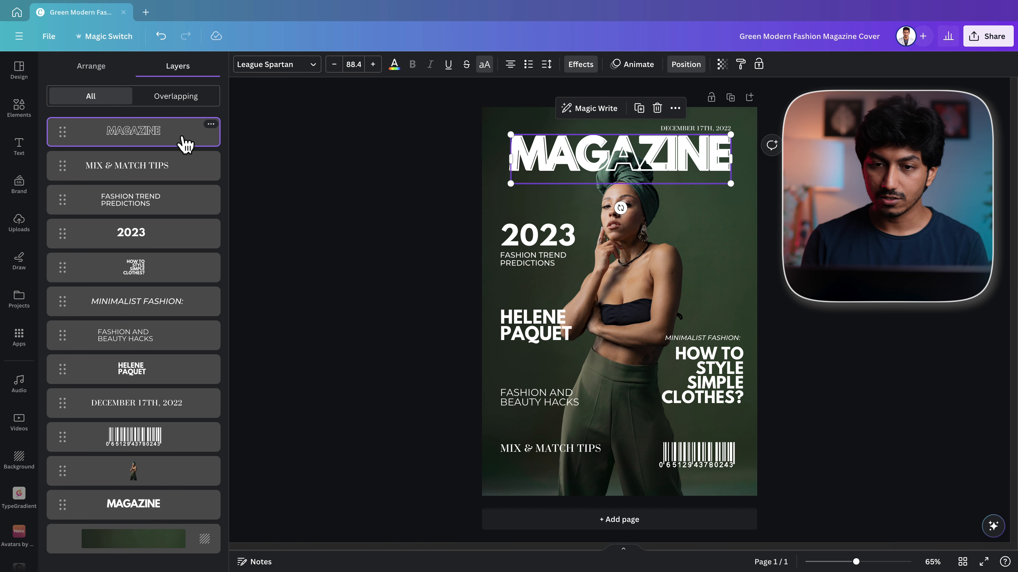
click(577, 64)
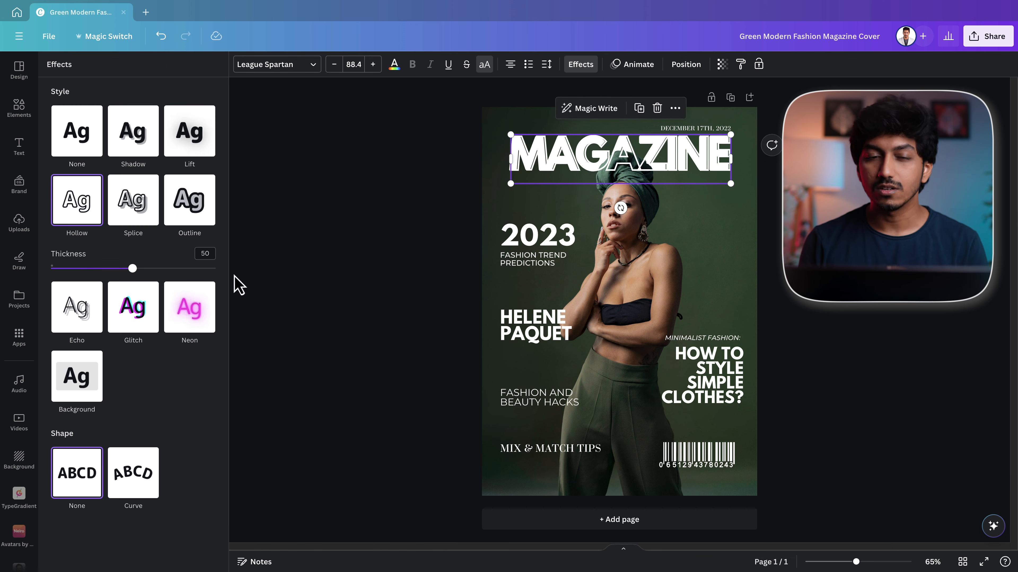
drag(132, 268, 75, 271)
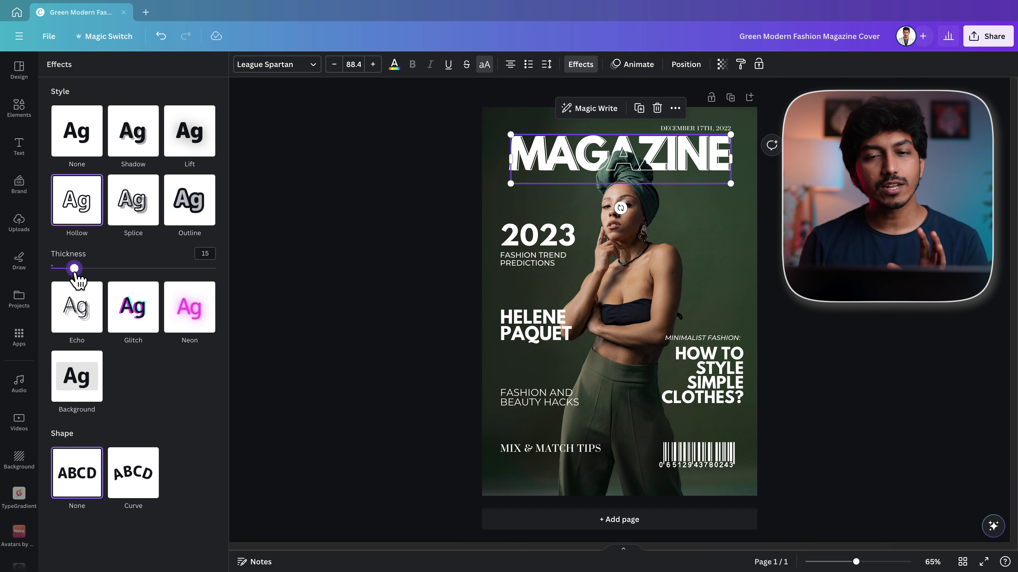
drag(74, 269, 83, 269)
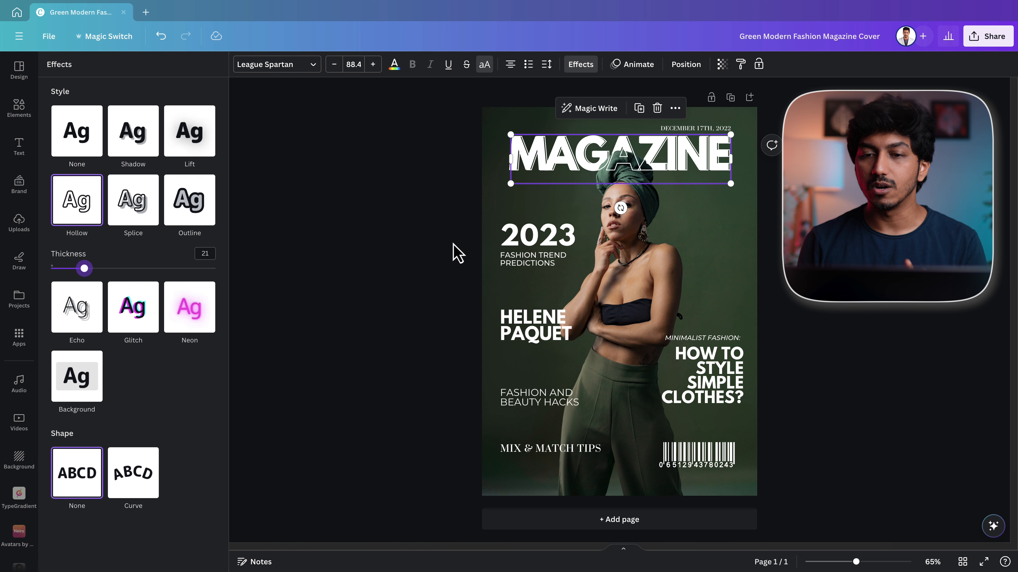
Step: Set the solid MAGAZINE title's transparency to 60 and move the woman cutout up so her head overlaps the title
click(683, 65)
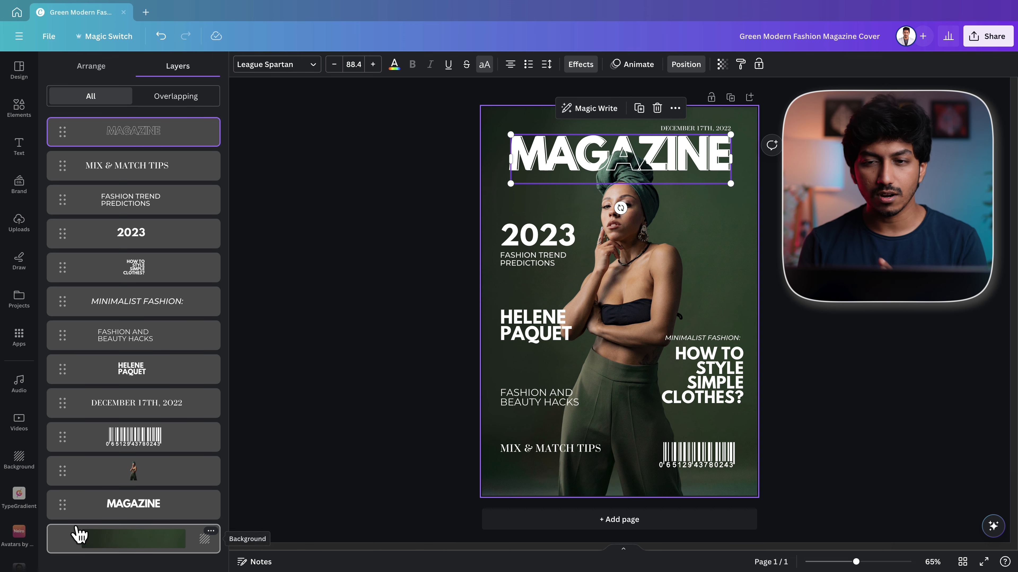
click(132, 504)
click(722, 64)
drag(721, 105, 684, 115)
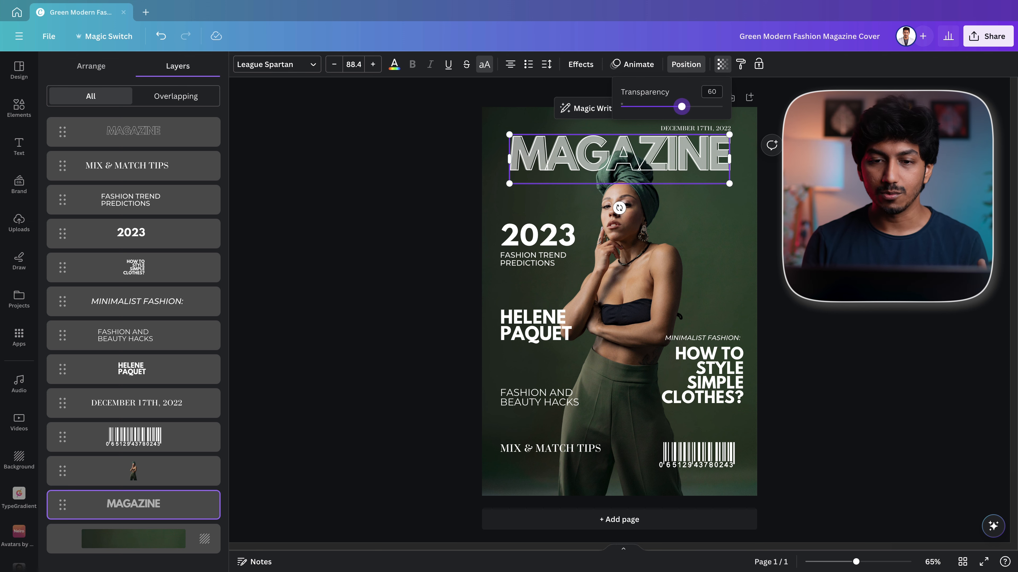
key(Escape)
key(Escape)
key(Escape)
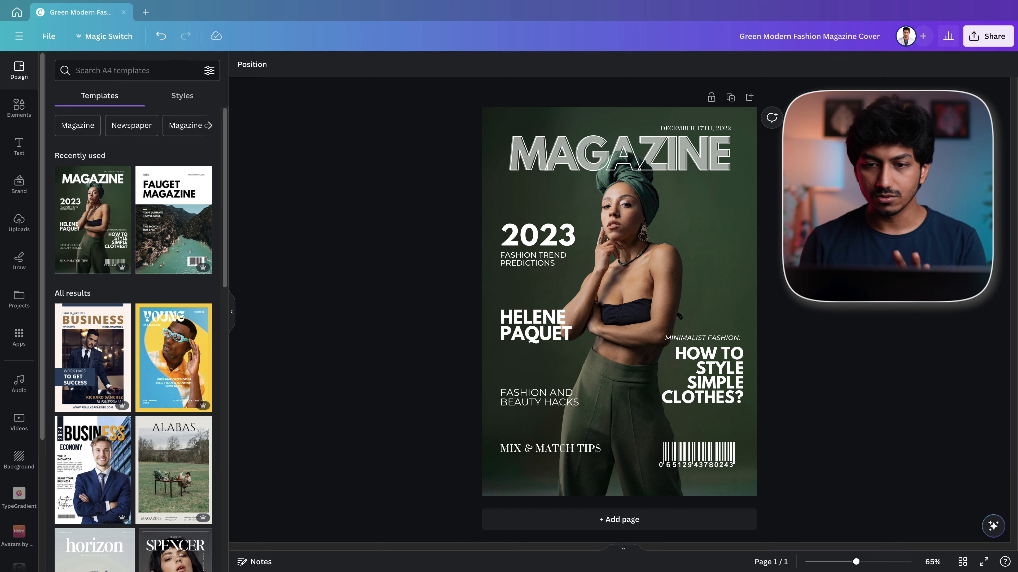
drag(648, 266, 646, 227)
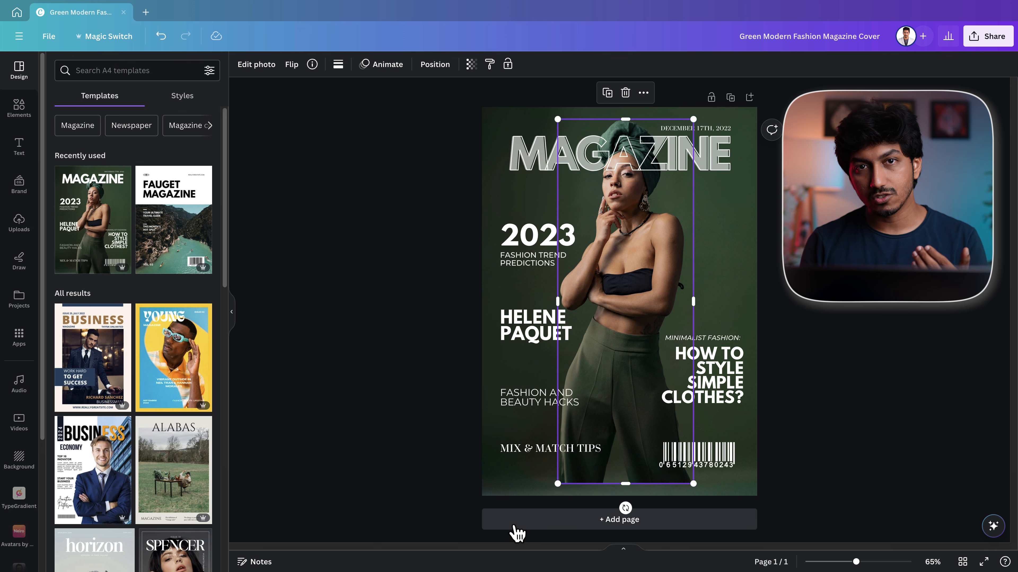
Step: Add a second page and set the Fashion search photo of the woman in the white knitted outfit as its background
click(549, 521)
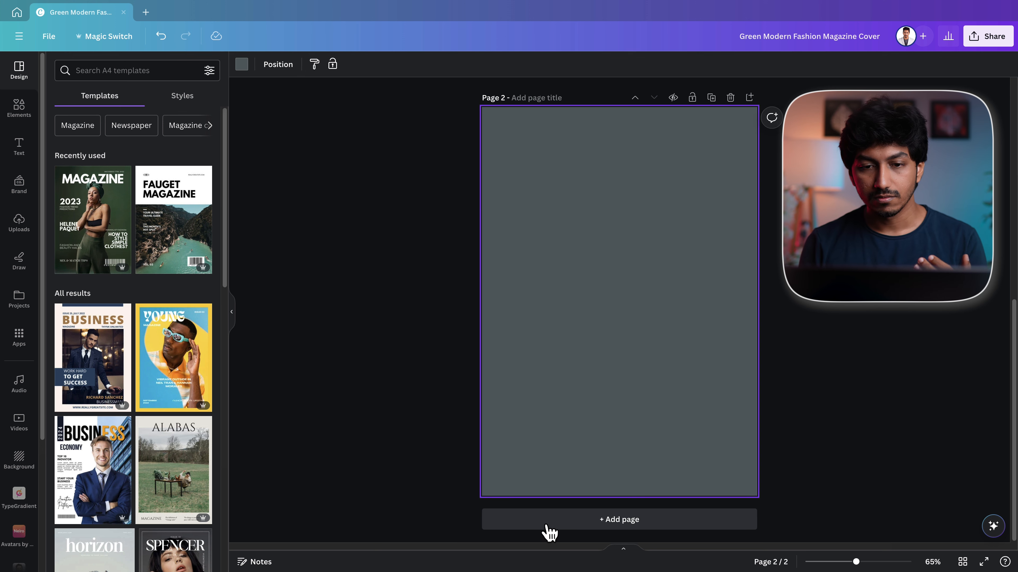
click(20, 107)
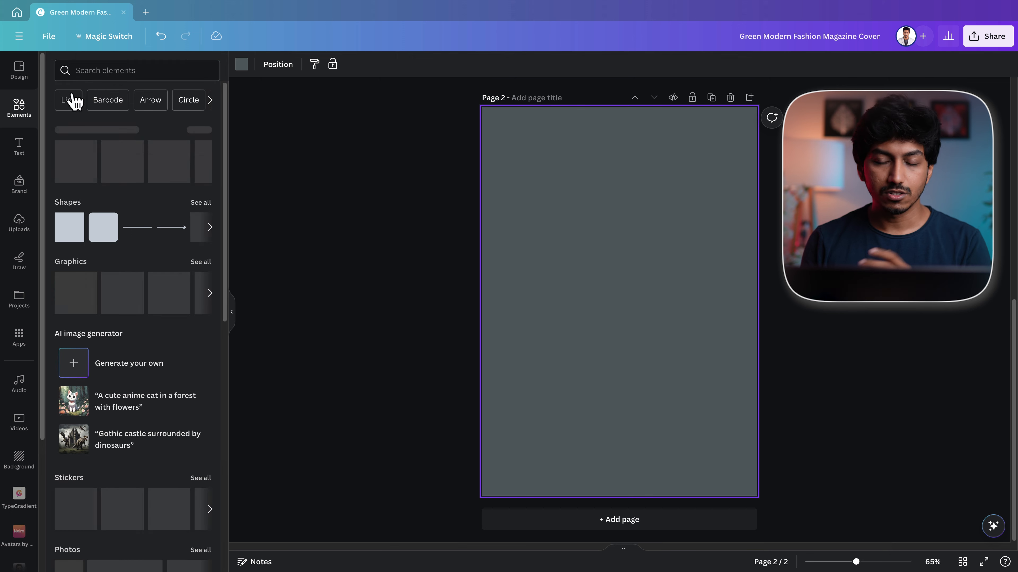
click(117, 72)
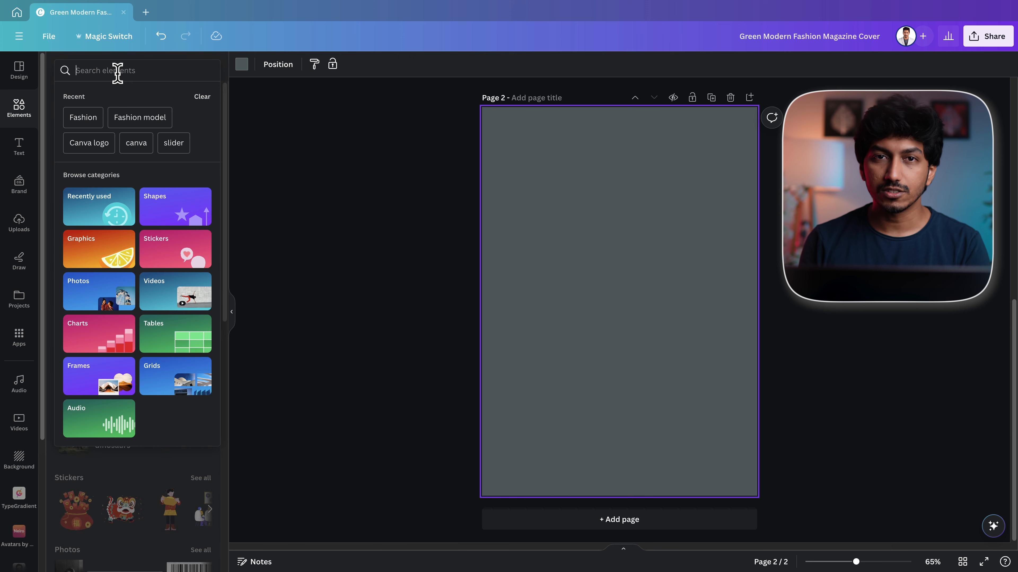
click(92, 126)
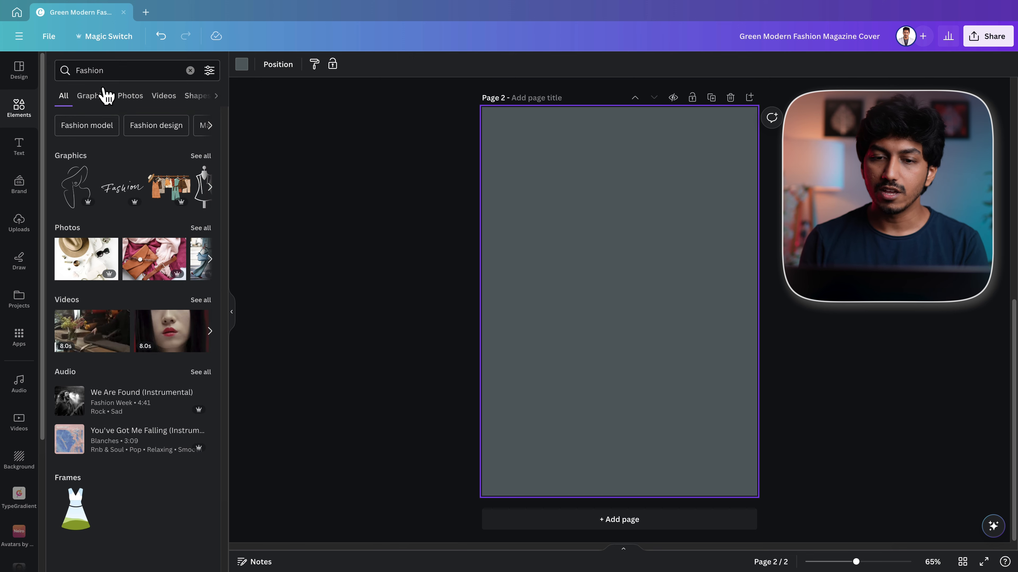
click(121, 96)
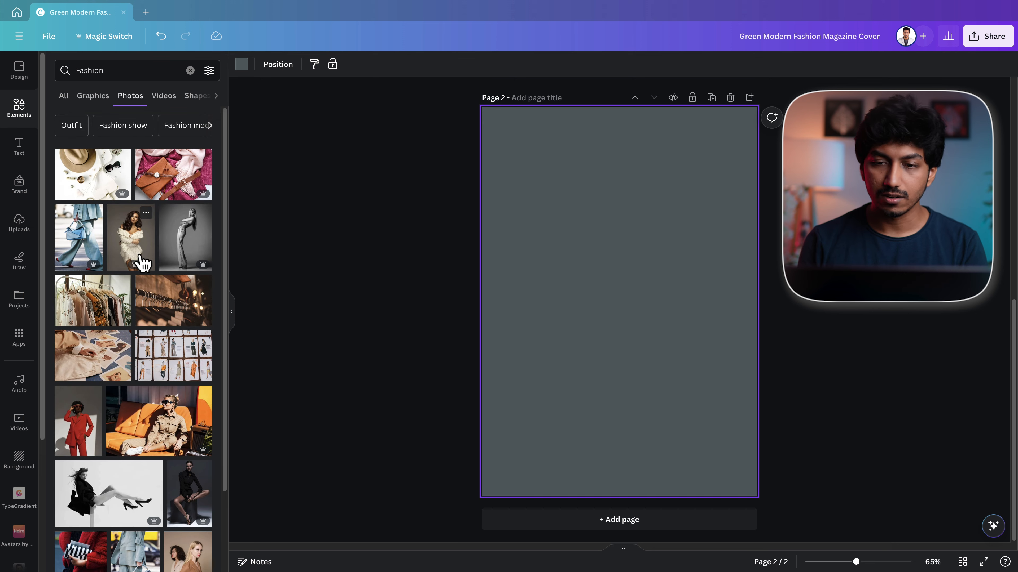
click(124, 248)
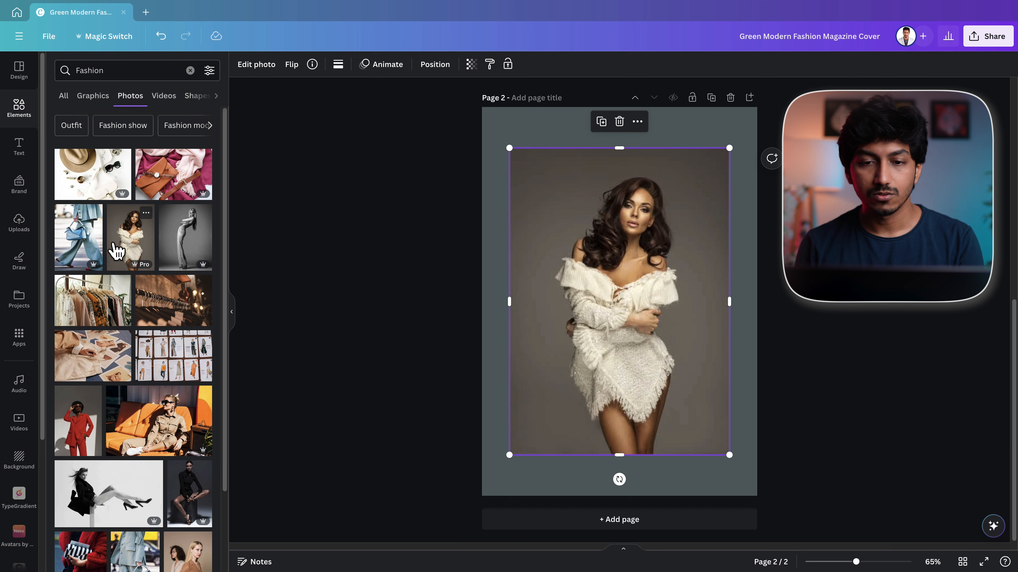
right_click(606, 276)
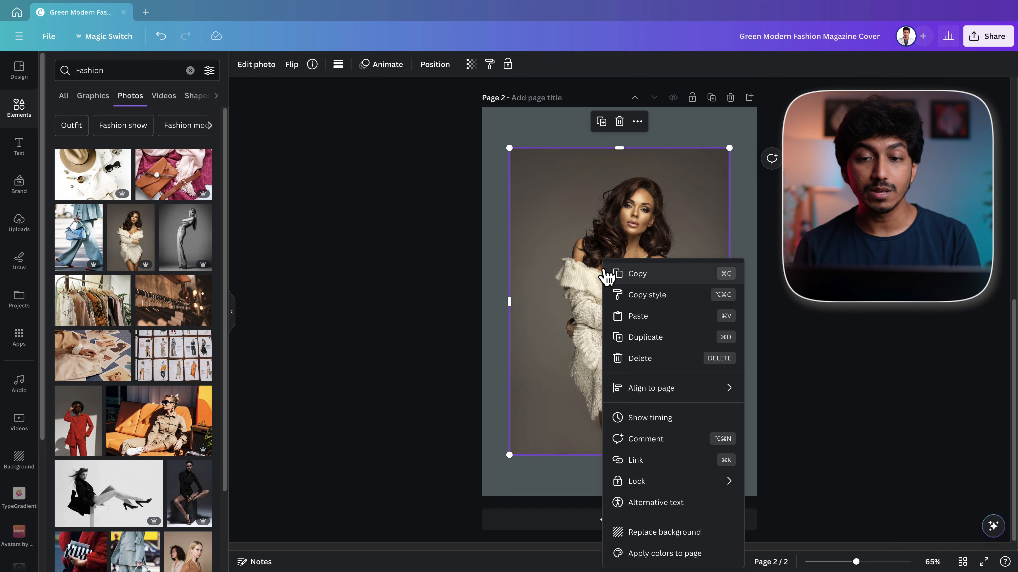
click(665, 534)
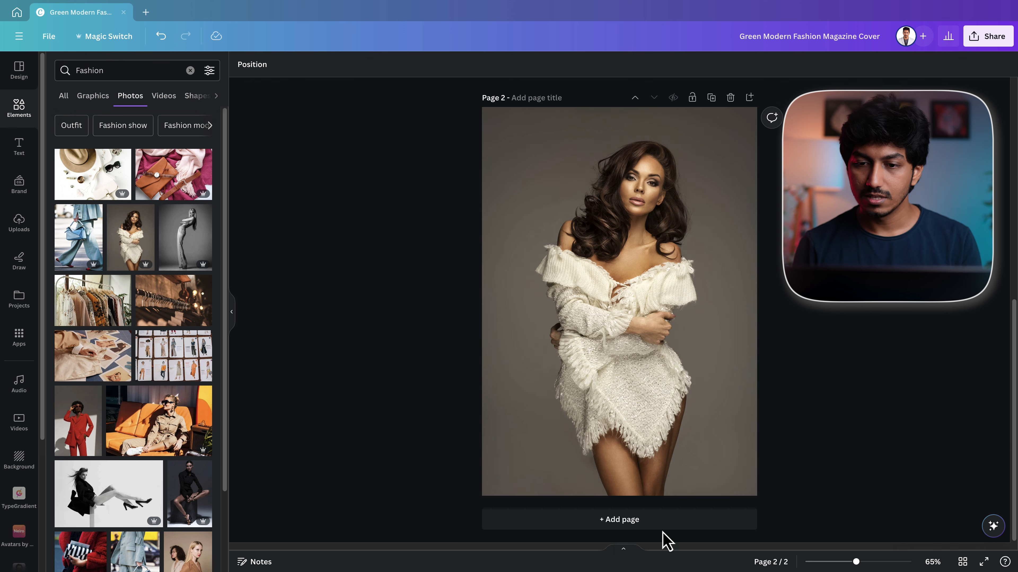
Step: Separate the woman from the page 2 background with Magic Grab, then enlarge her cutout and reposition it in the page's centre
click(532, 216)
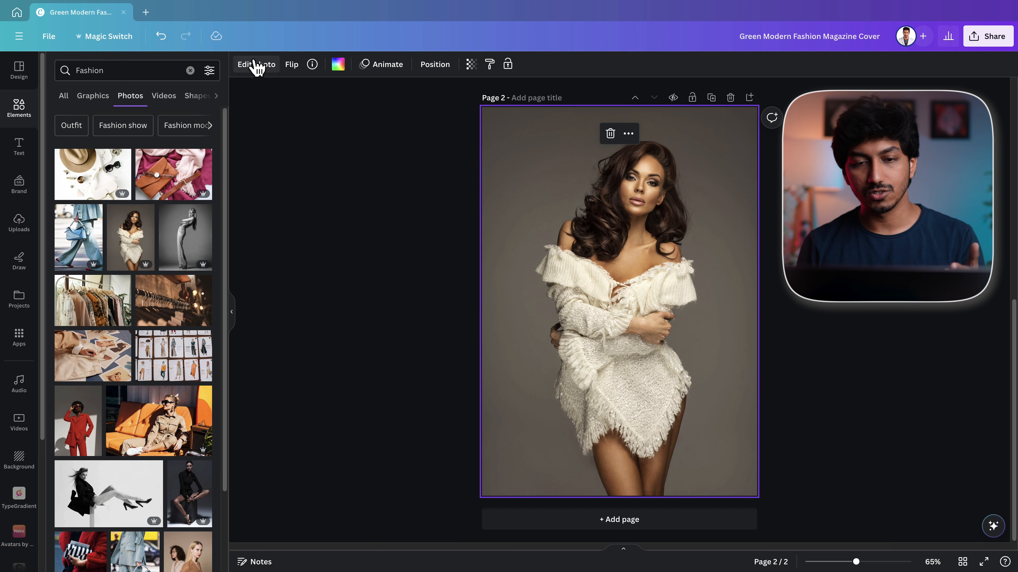
click(254, 63)
click(134, 219)
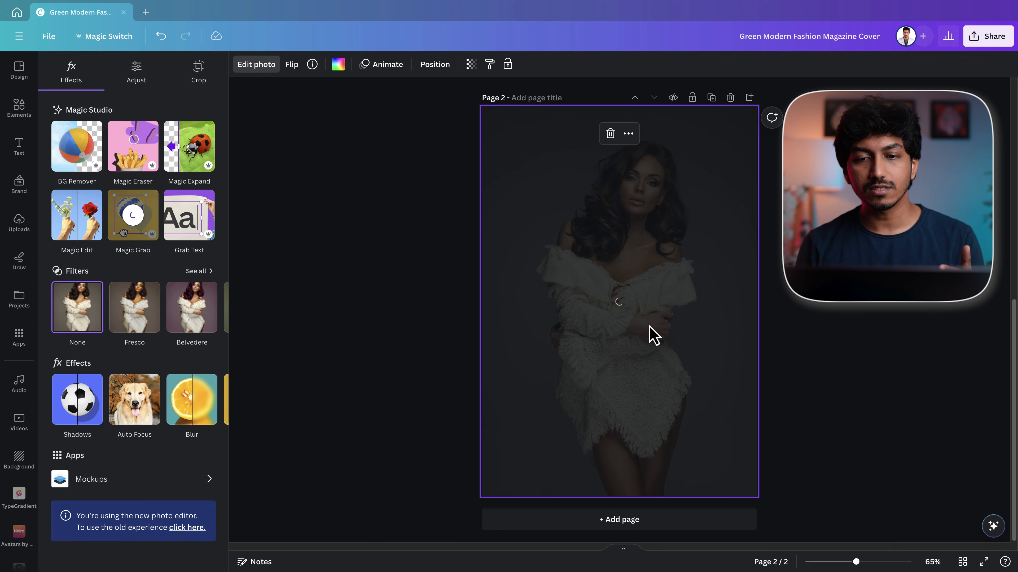
drag(533, 140, 477, 95)
drag(616, 216, 631, 248)
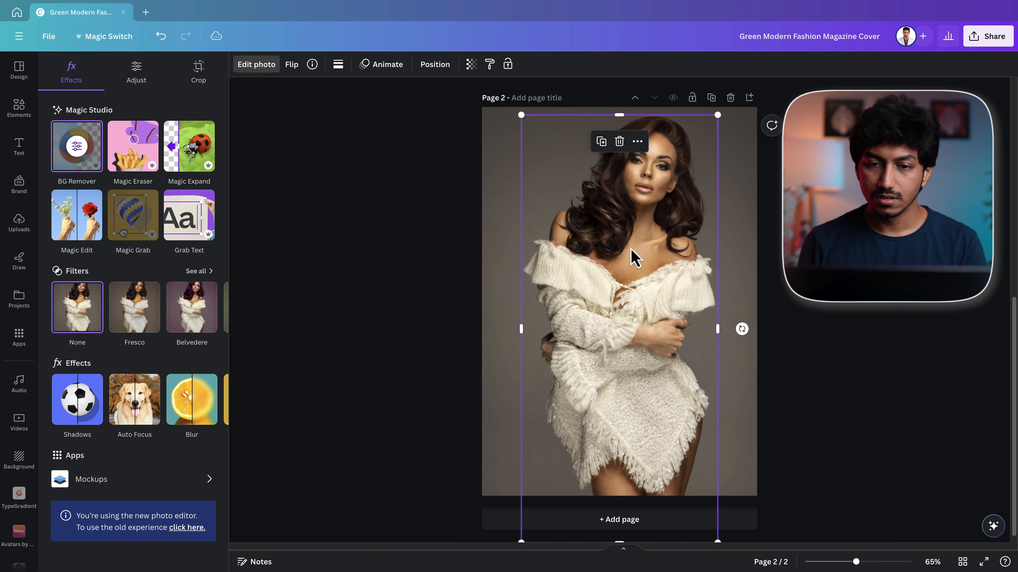
Step: Add a text box reading TREND in capitals to page 2
key(t)
key(Caps_Lock)
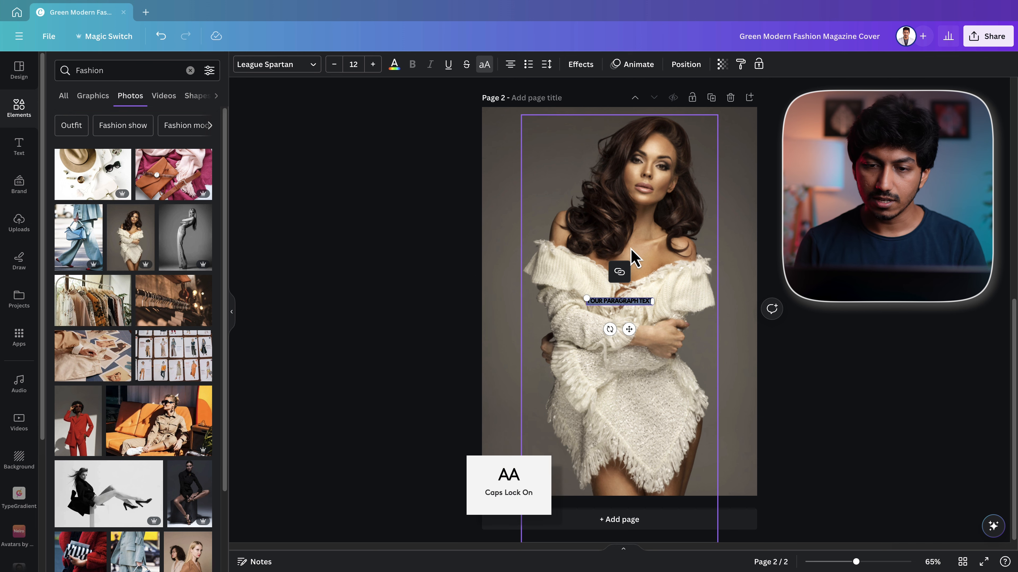
text(REN)
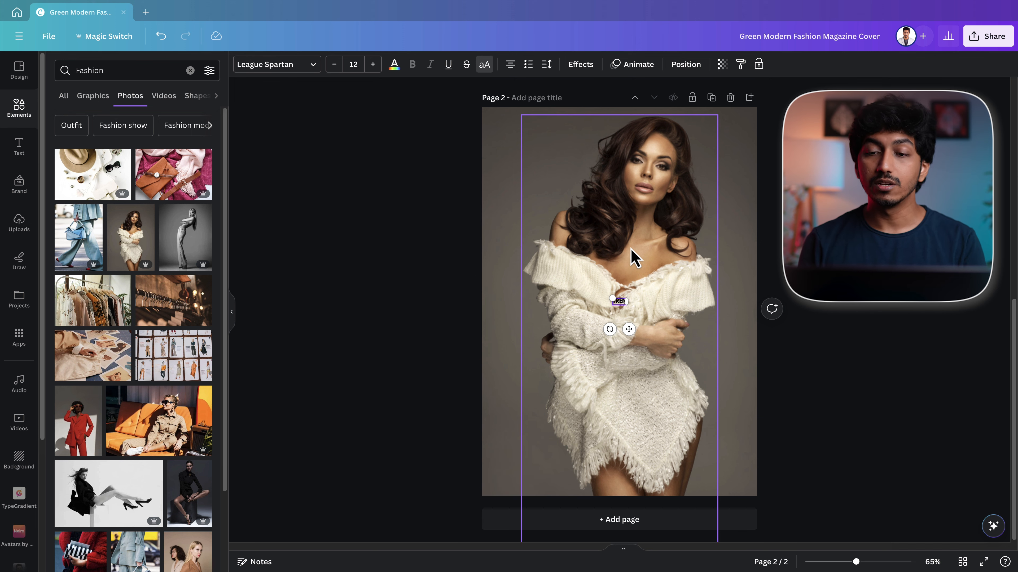
Step: Enlarge the TREND title to font size 169 and place it centred across the woman's skirt
drag(610, 299, 451, 182)
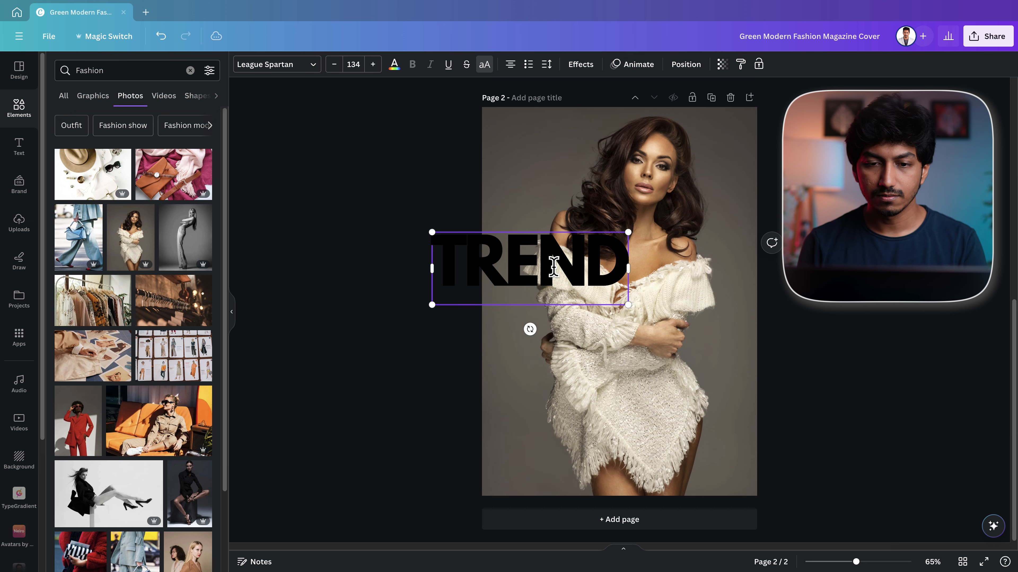
drag(627, 305, 711, 335)
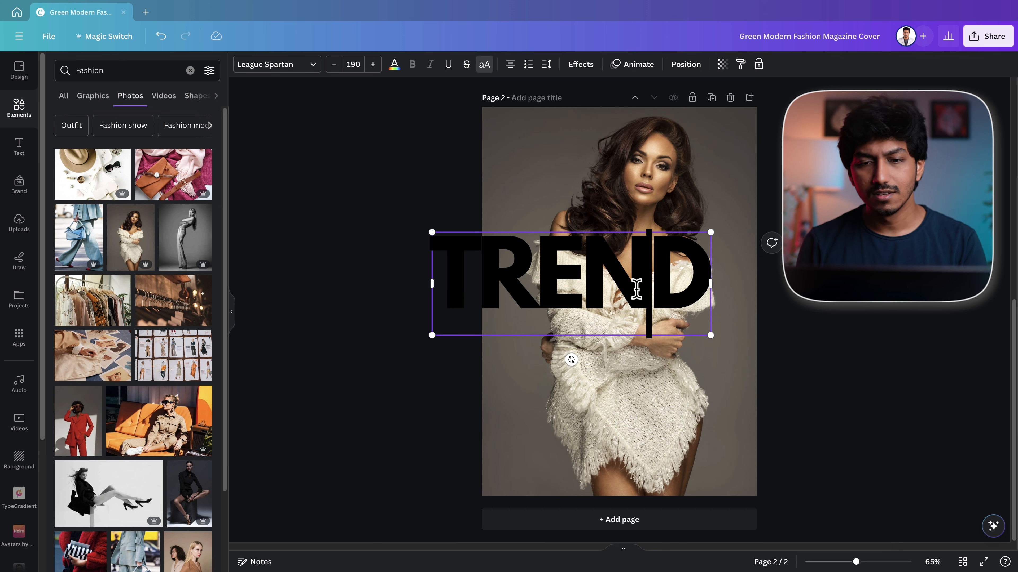
drag(581, 284, 628, 362)
drag(755, 414, 728, 403)
drag(659, 368, 673, 414)
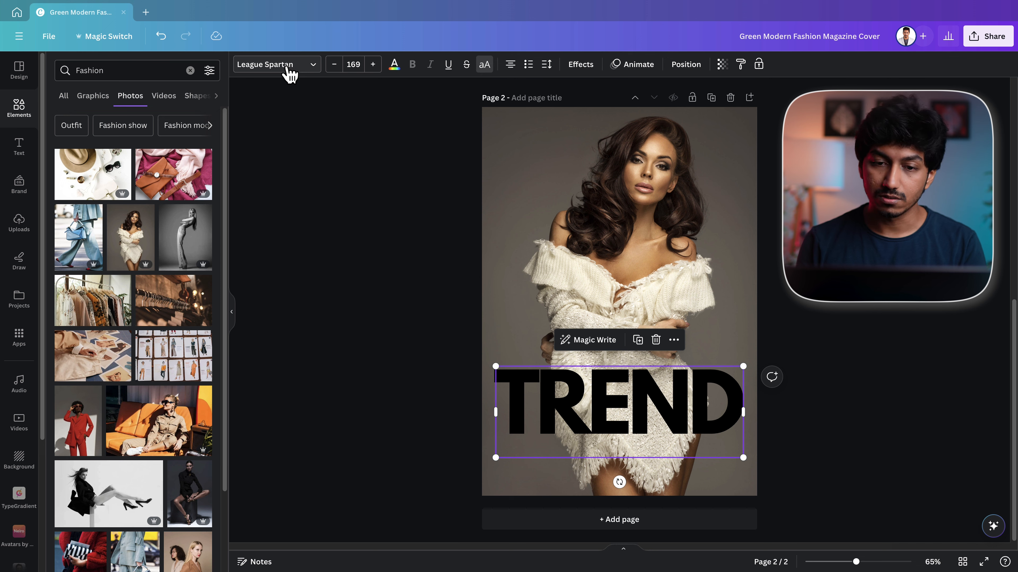
Step: Keep the League Spartan font and colour the TREND title with the light beige from the woman's photo colors
click(307, 67)
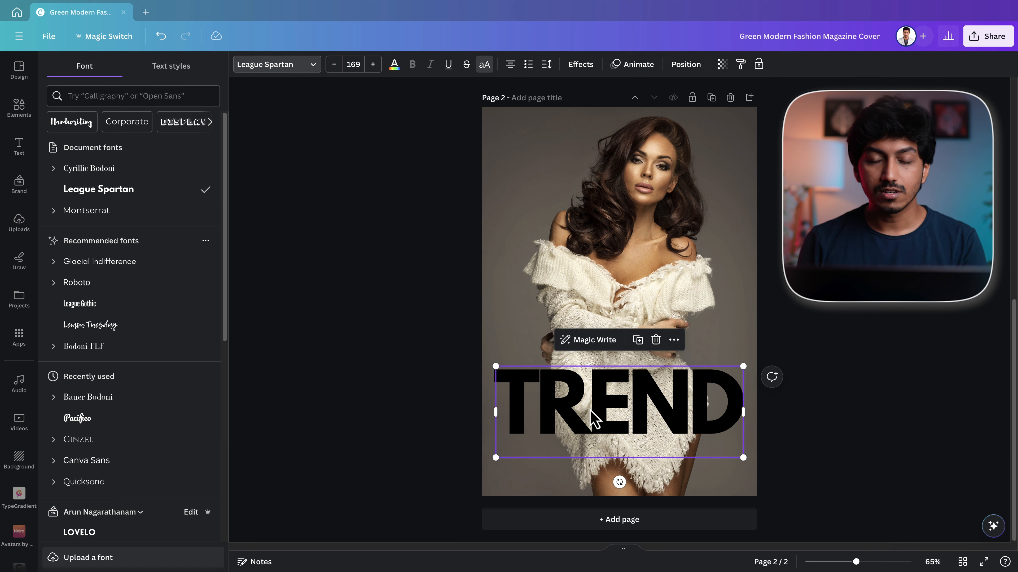
click(393, 65)
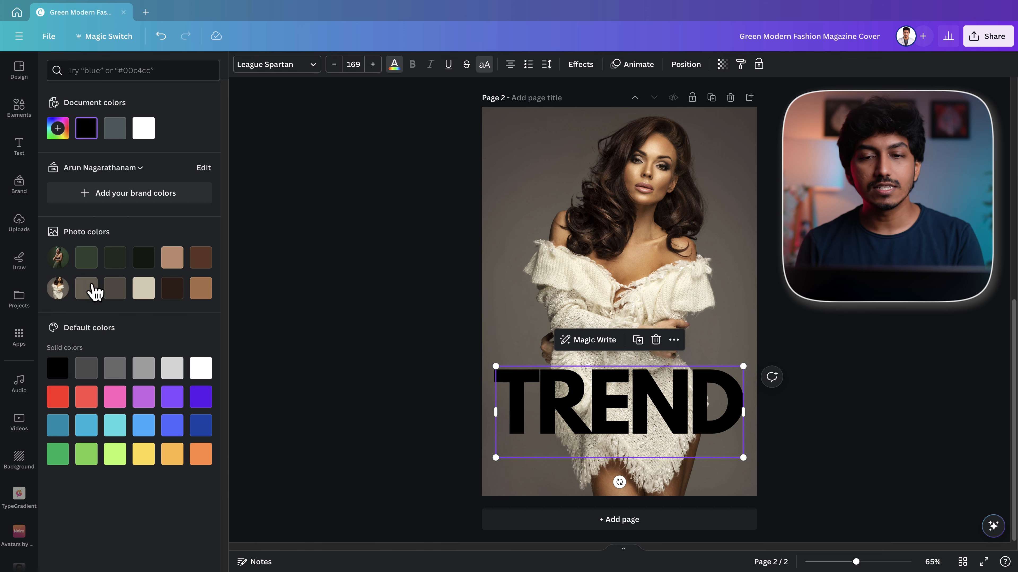
click(145, 293)
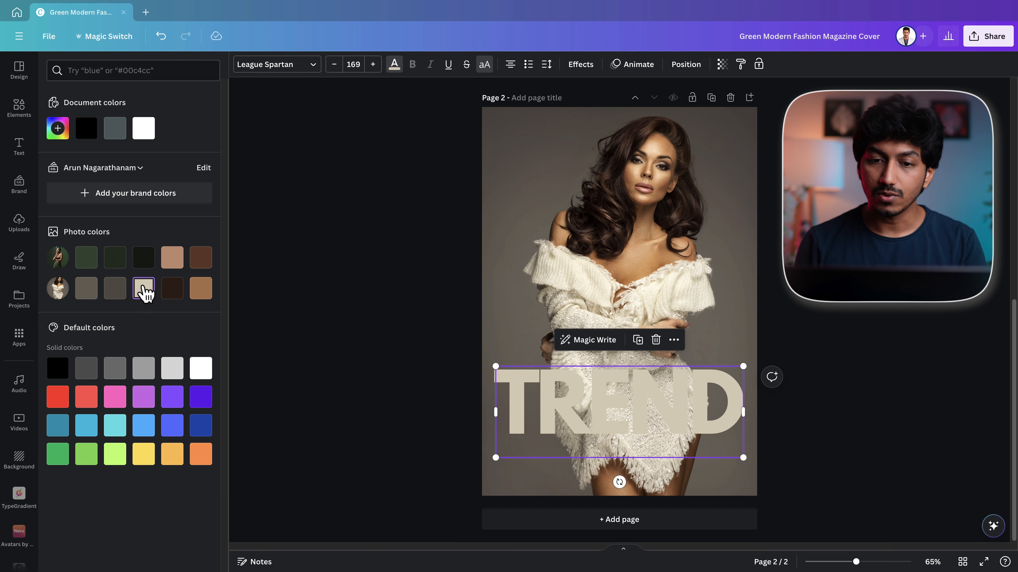
Step: Send the beige TREND title behind the woman cutout
right_click(592, 421)
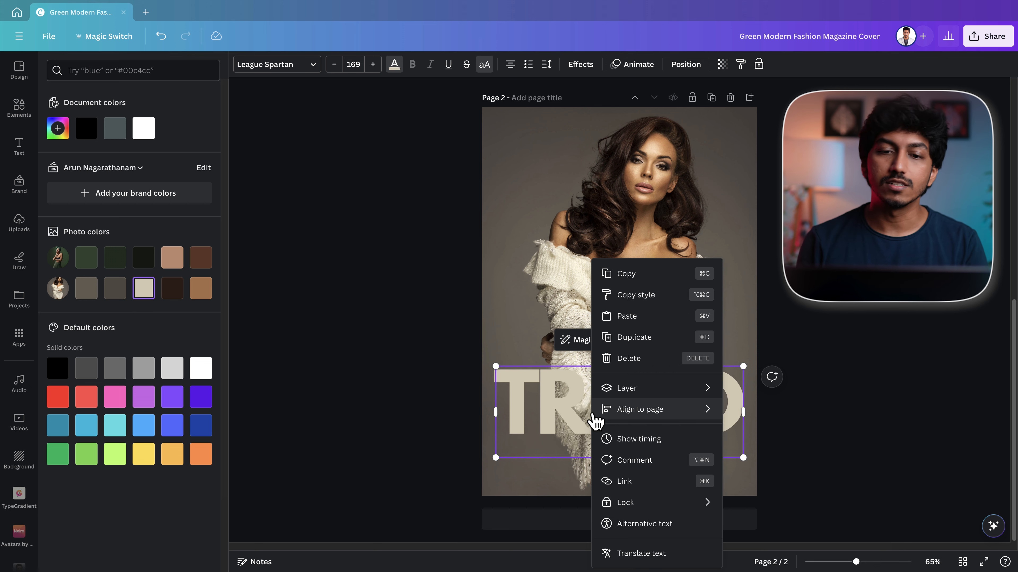
mouse_move(643, 389)
click(770, 452)
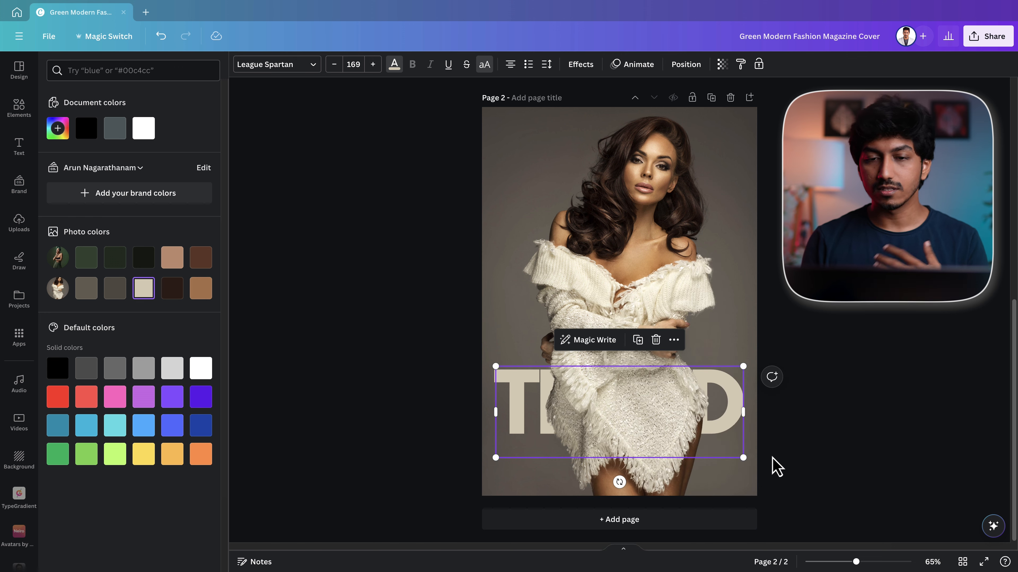
Step: Duplicate the TREND title and align the copy exactly over the original, in front of the woman
right_click(730, 419)
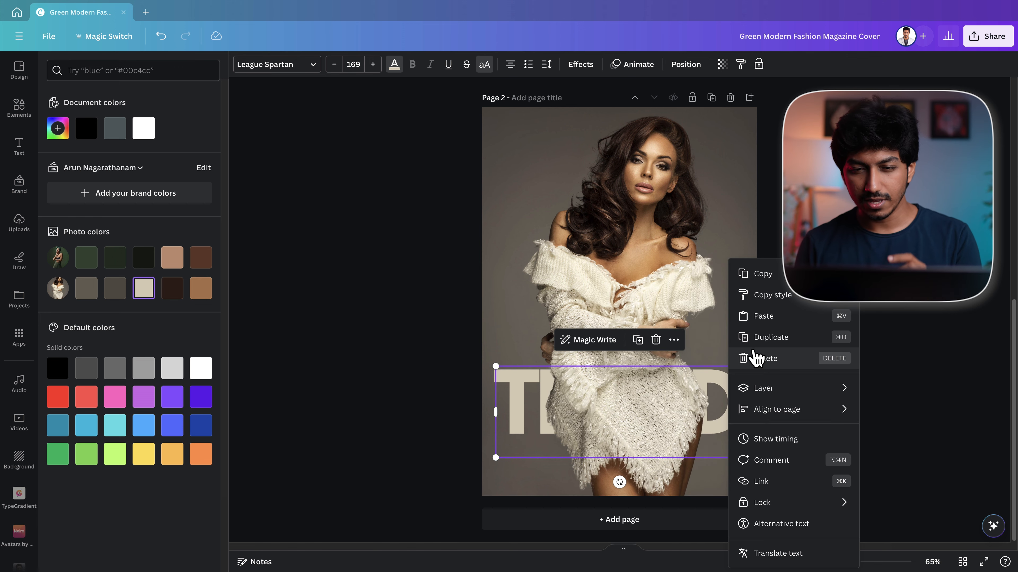
click(758, 345)
drag(734, 422, 723, 408)
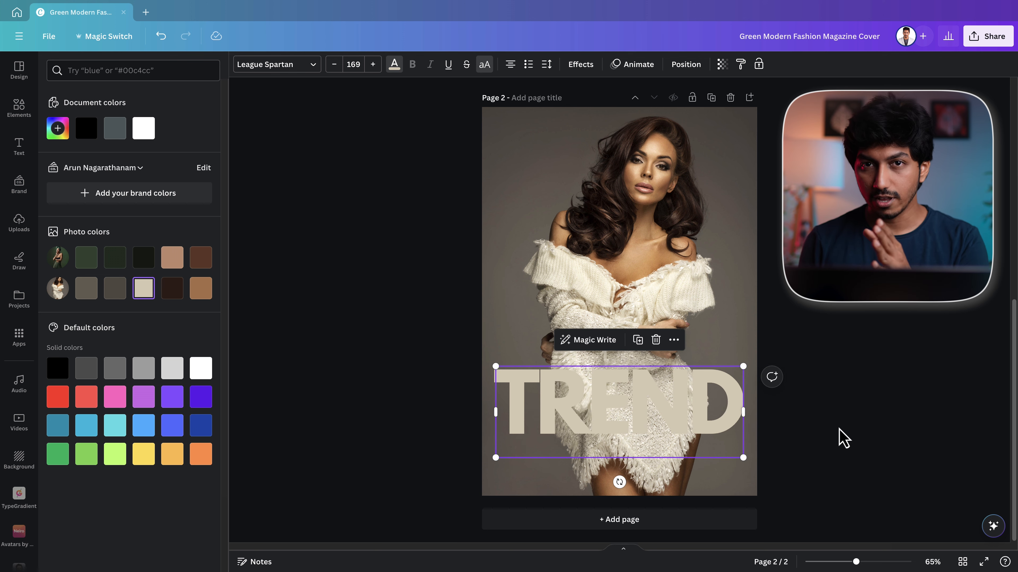
Step: Apply the Hollow effect with thickness 23 to the front TREND copy and colour its outline dark brown from the photo colors
click(580, 65)
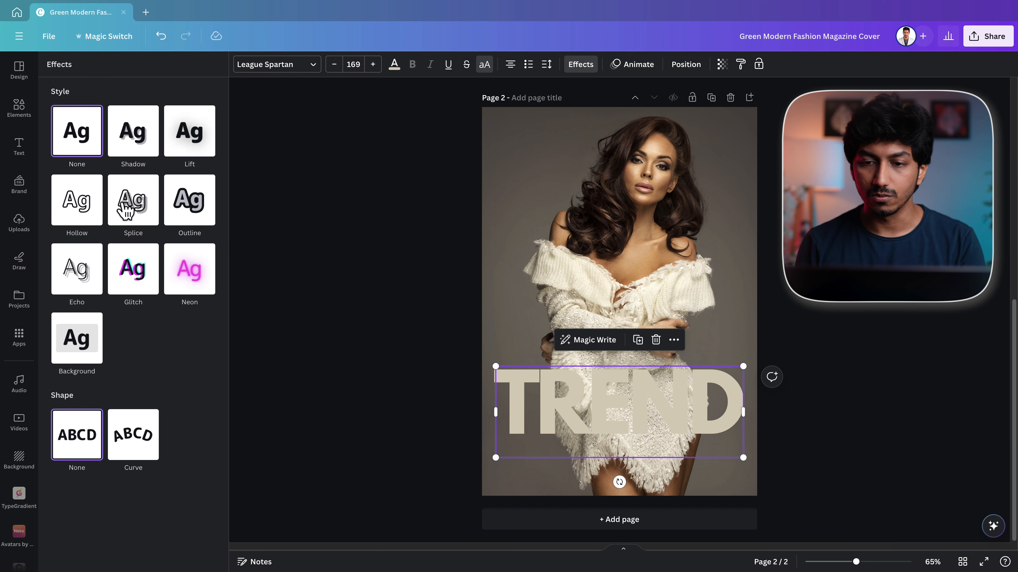
click(85, 208)
drag(109, 267, 83, 268)
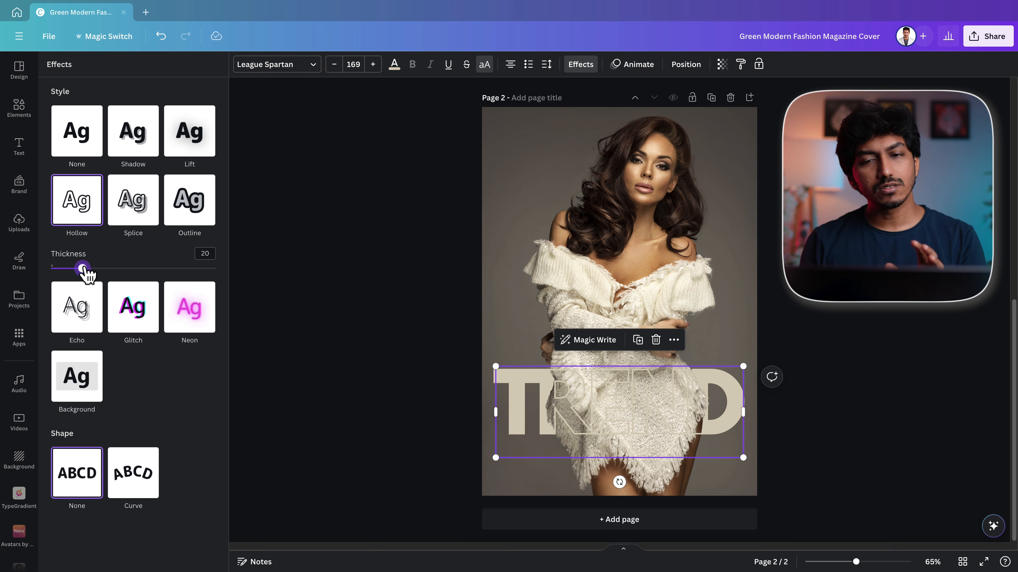
click(395, 65)
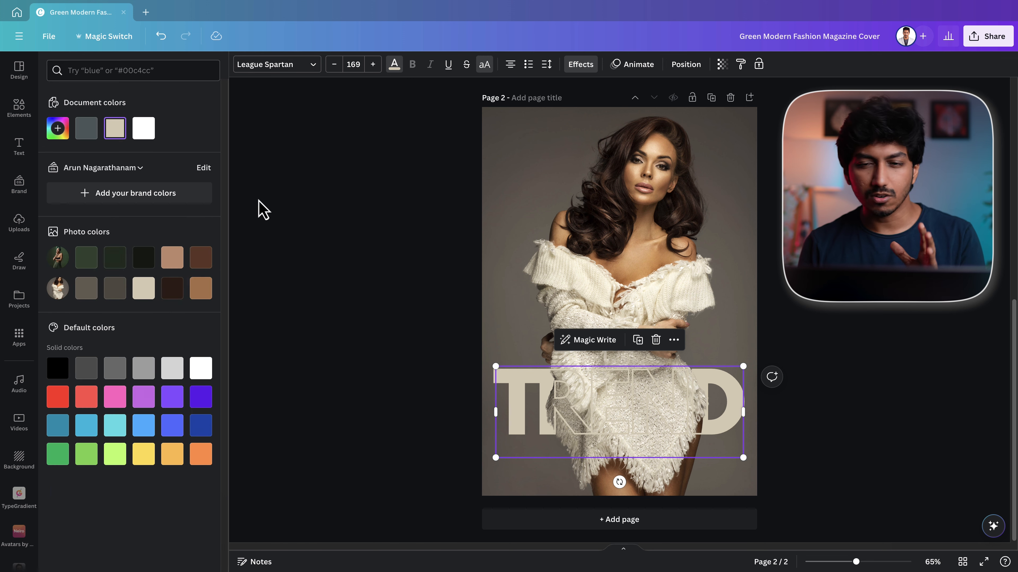
click(172, 289)
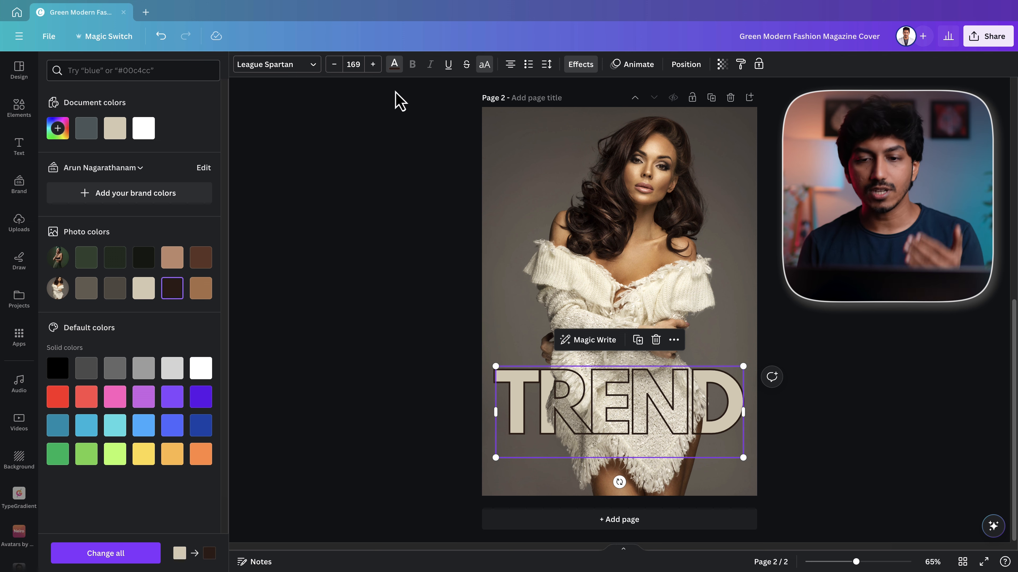
Step: Select the solid TREND layer behind the woman and apply the Lift effect with intensity 82
click(685, 64)
click(164, 210)
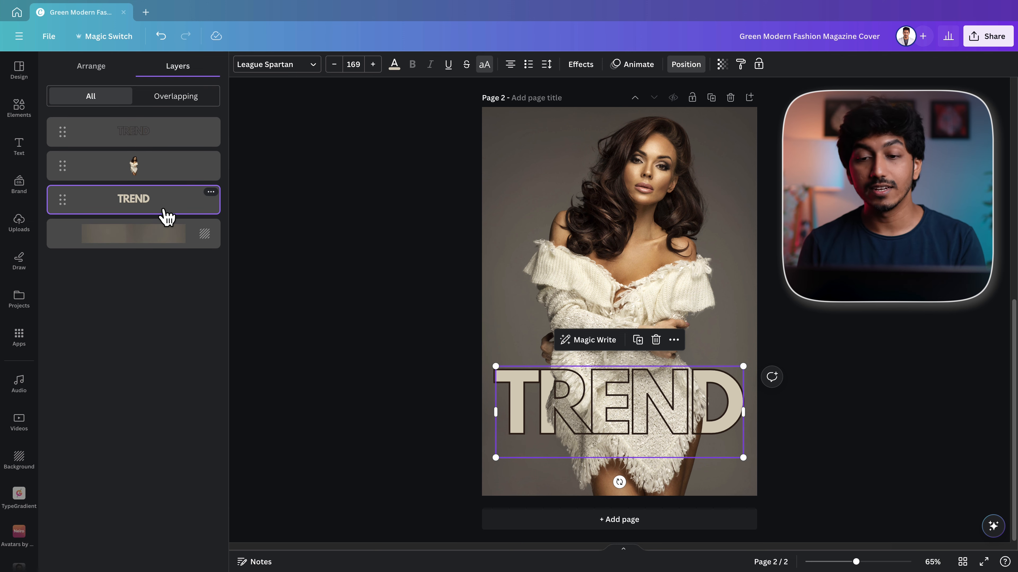
click(583, 65)
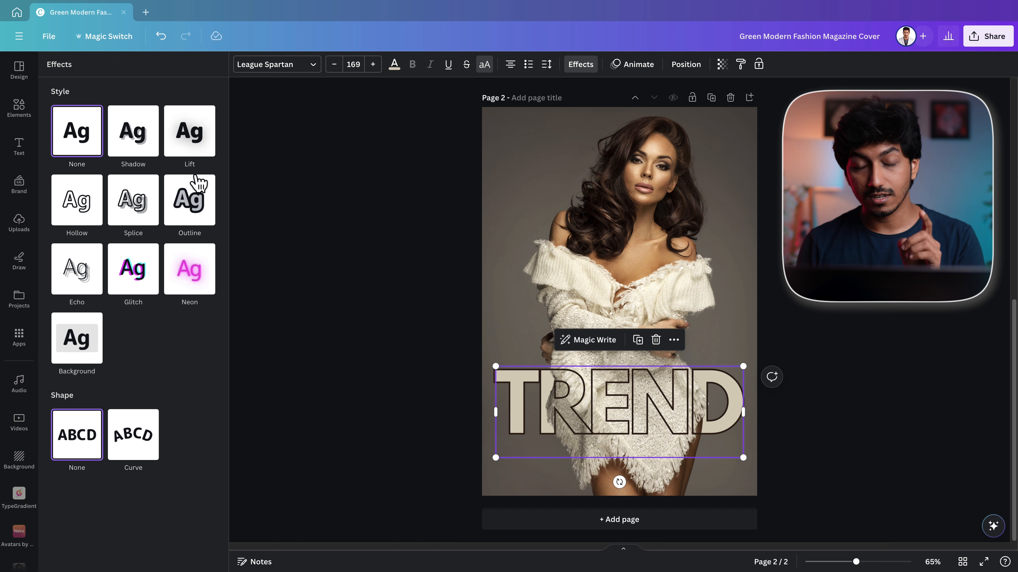
click(686, 65)
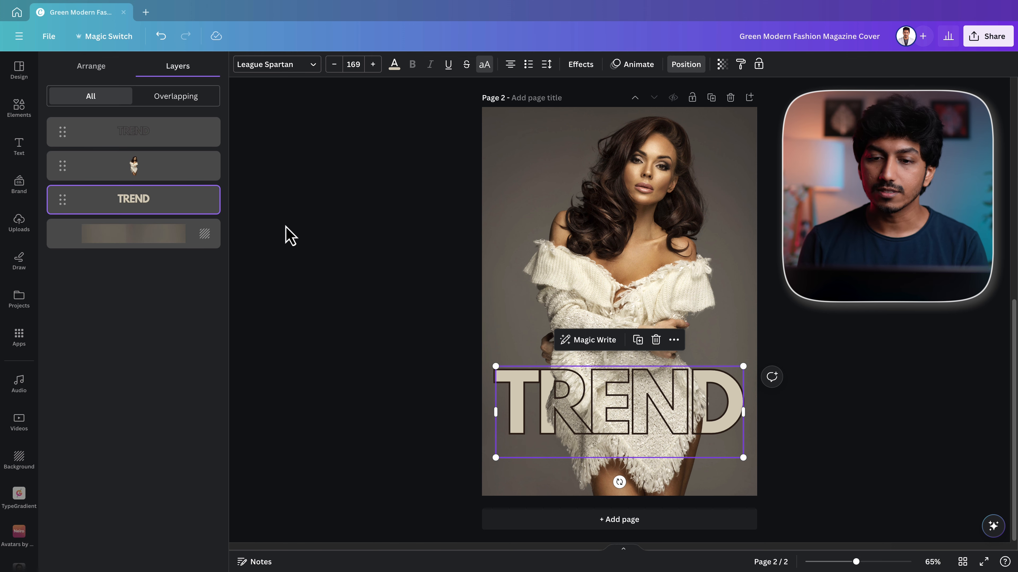
click(595, 65)
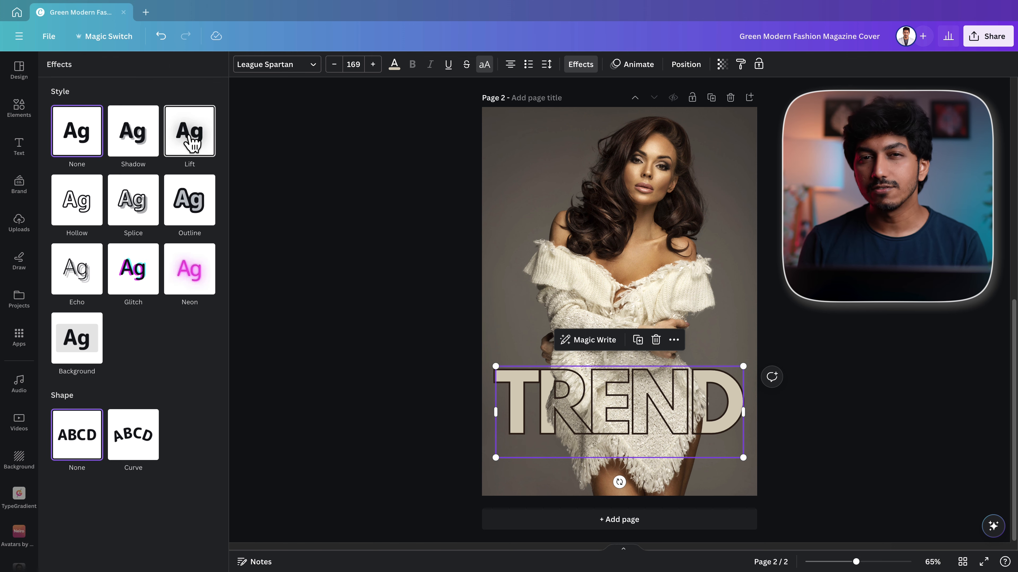
click(193, 142)
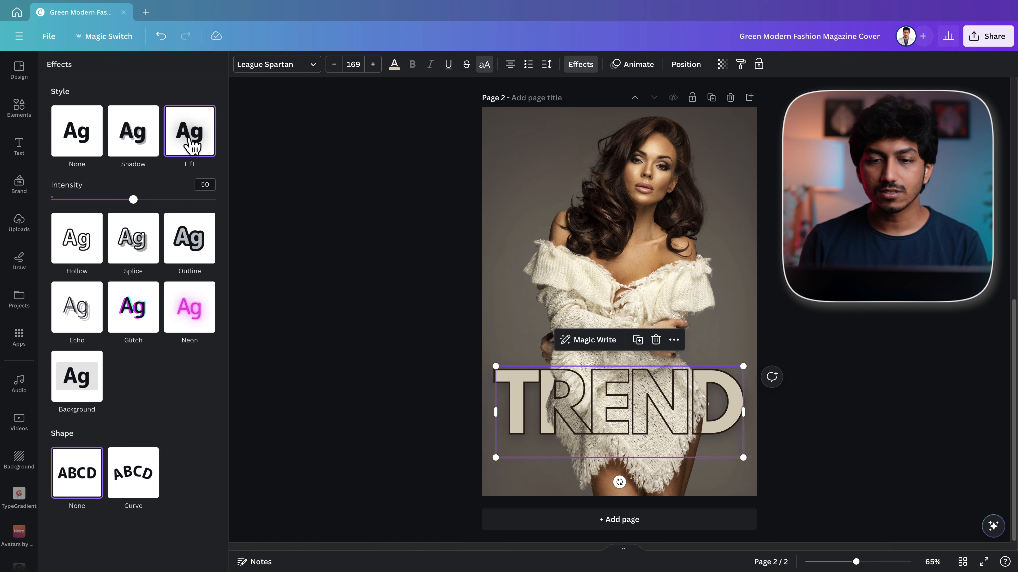
drag(134, 198, 184, 199)
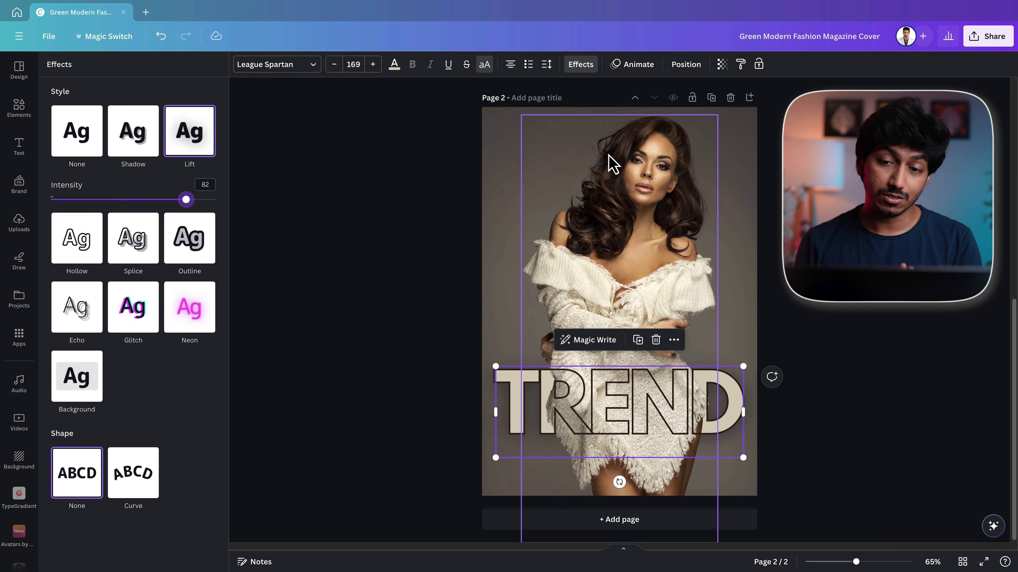
Step: Set the solid TREND title's transparency to 59 and shift the woman cutout slightly to the right
click(722, 64)
drag(712, 113, 688, 114)
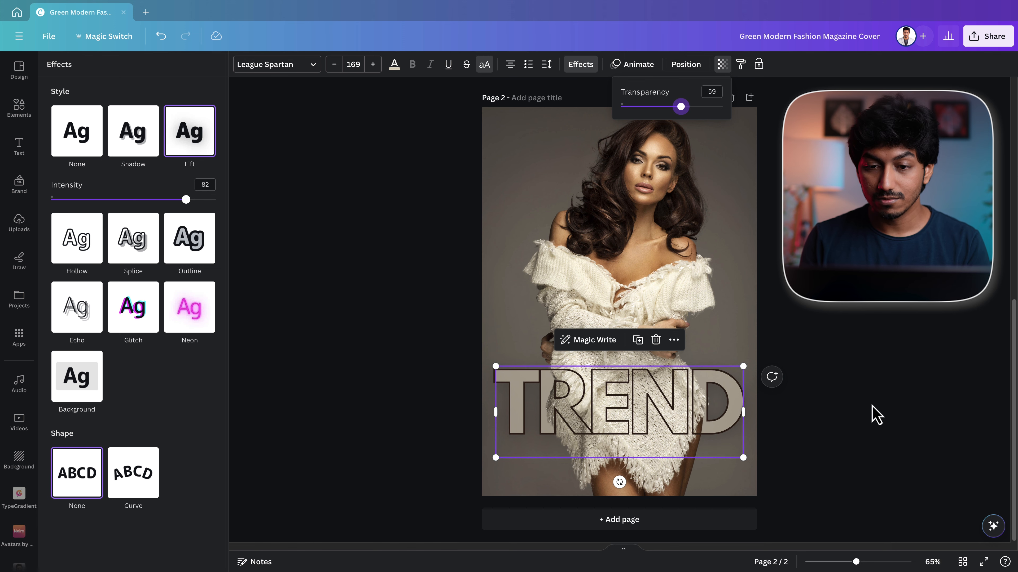
mouse_move(638, 269)
mouse_down()
mouse_move(564, 288)
mouse_move(698, 228)
mouse_move(706, 241)
mouse_move(674, 364)
mouse_move(607, 264)
mouse_move(647, 241)
mouse_move(639, 267)
mouse_up()
click(974, 317)
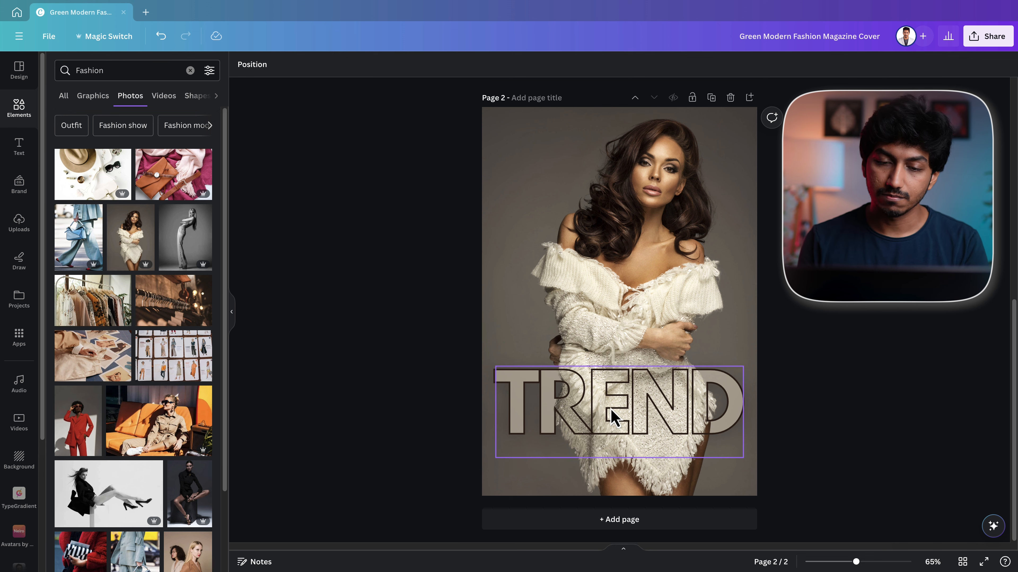
Step: Review the outlined TREND title's effect, transparency and text colour settings
click(612, 417)
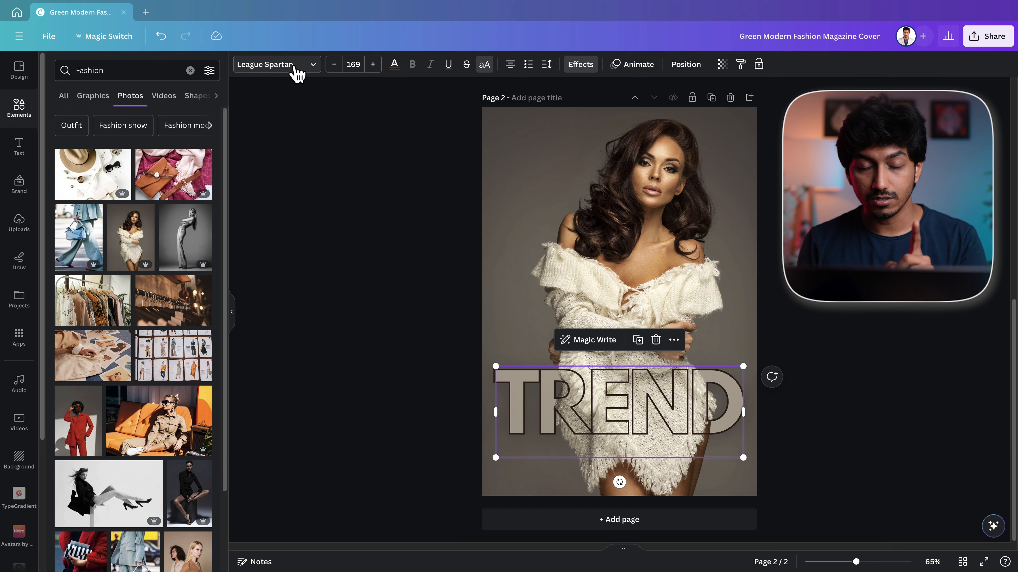
click(590, 70)
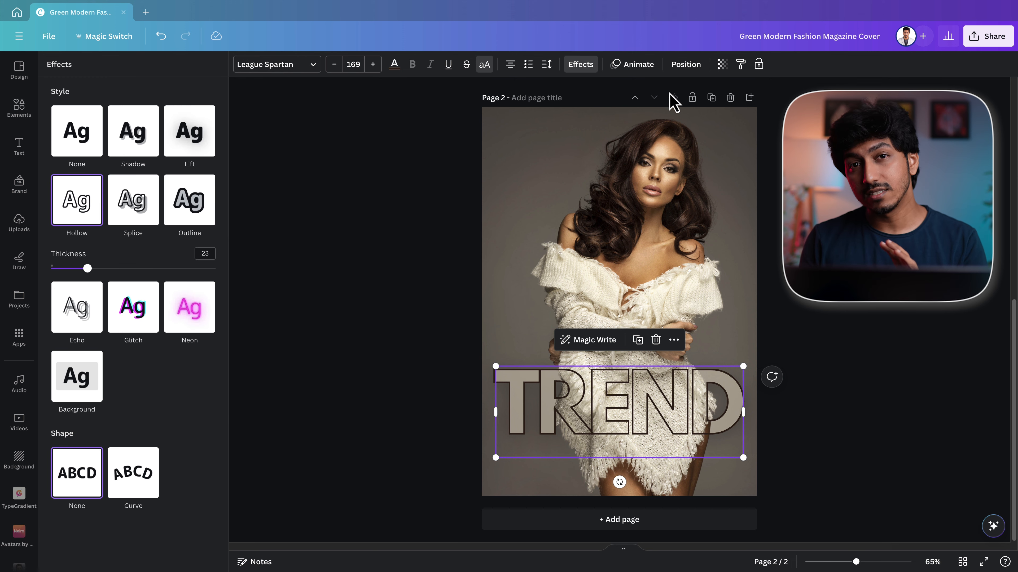
click(722, 65)
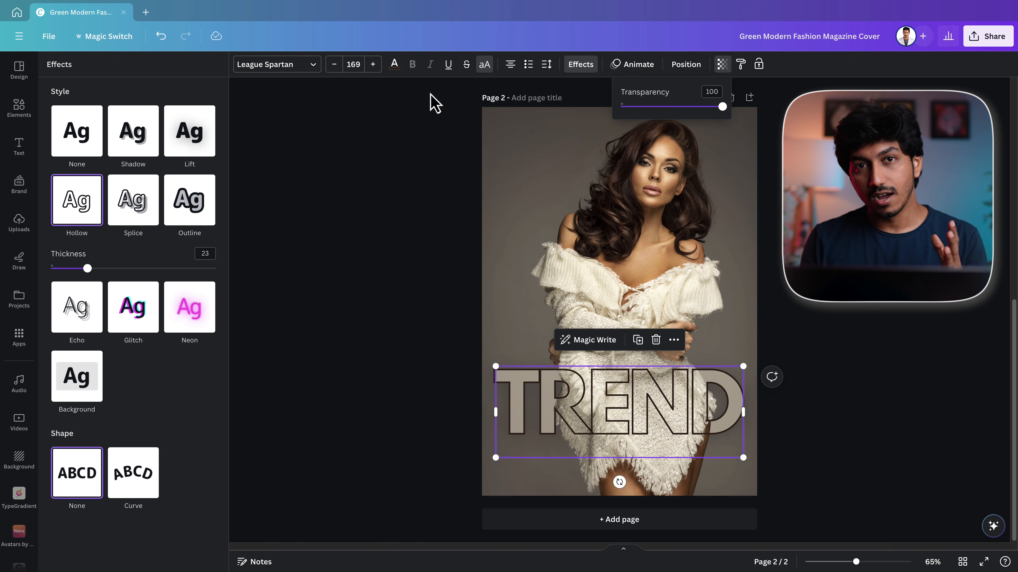
click(394, 66)
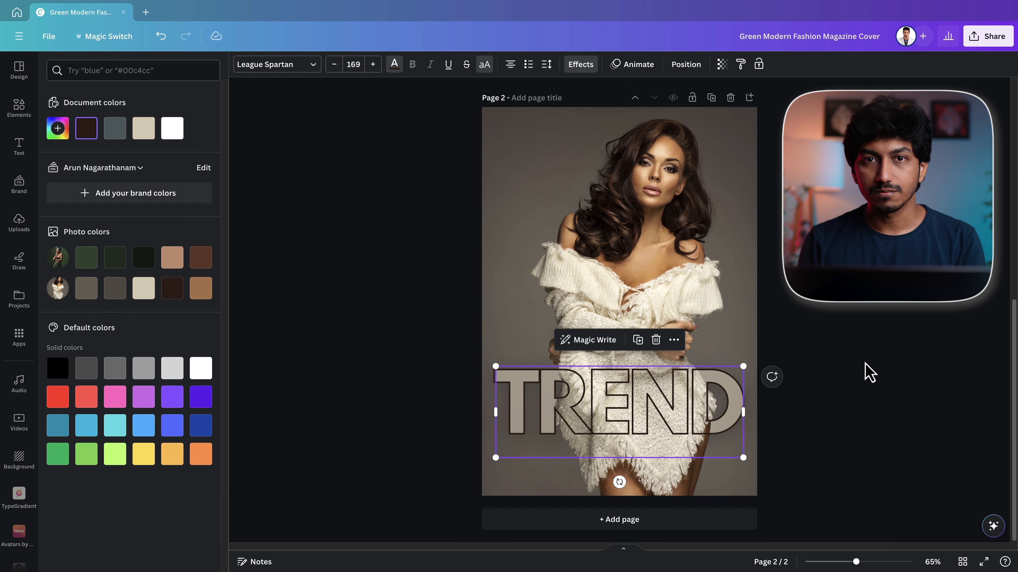
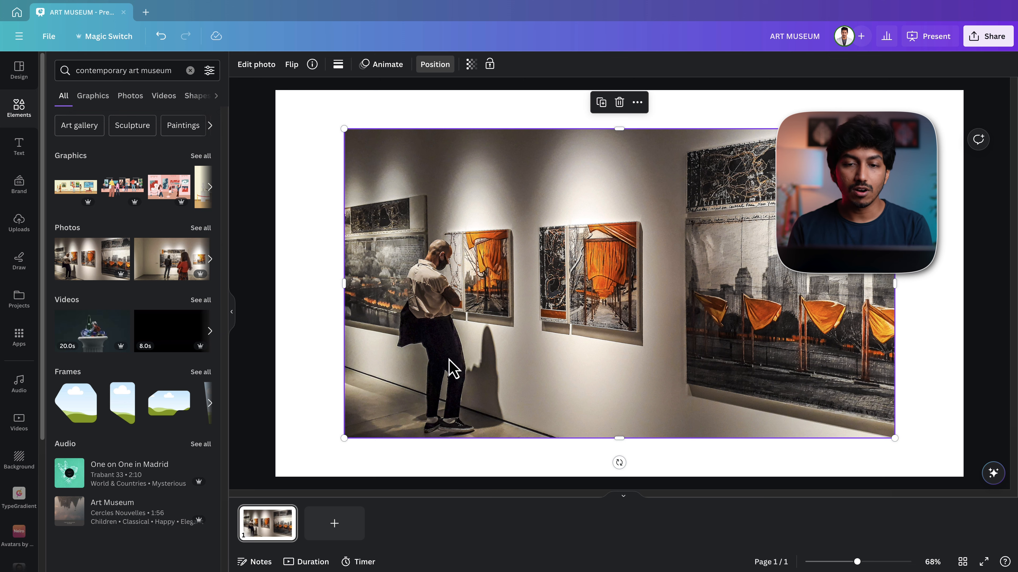
Step: Enlarge the museum photo in the ART MUSEUM design to fill the page and separate the standing man with Magic Grab
drag(345, 437, 275, 477)
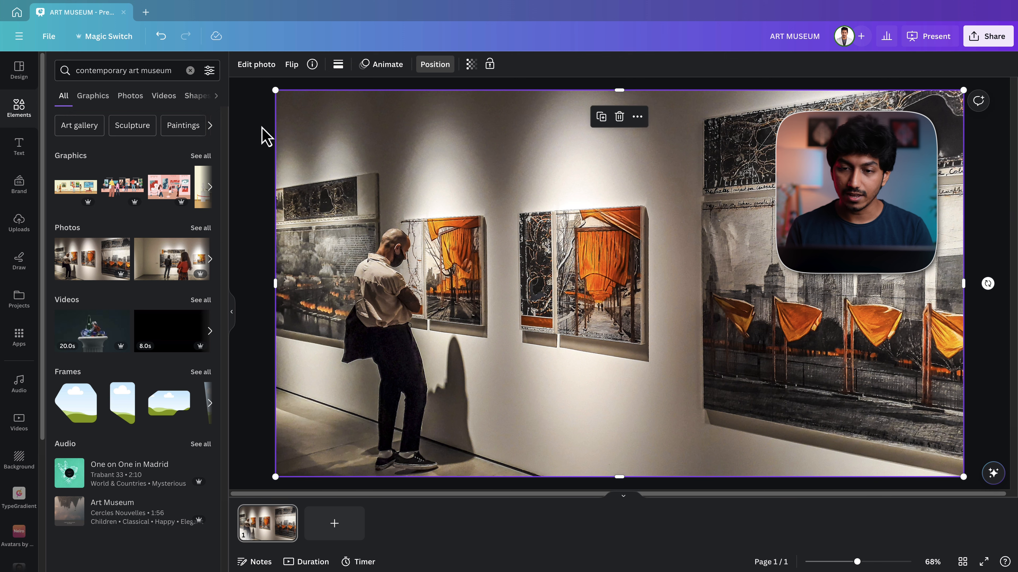
click(262, 66)
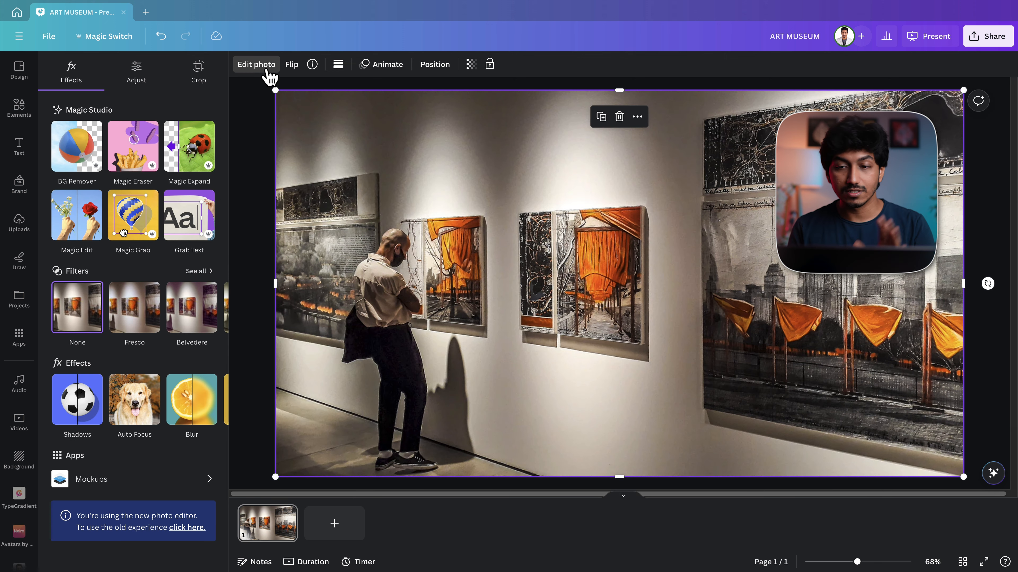
click(139, 209)
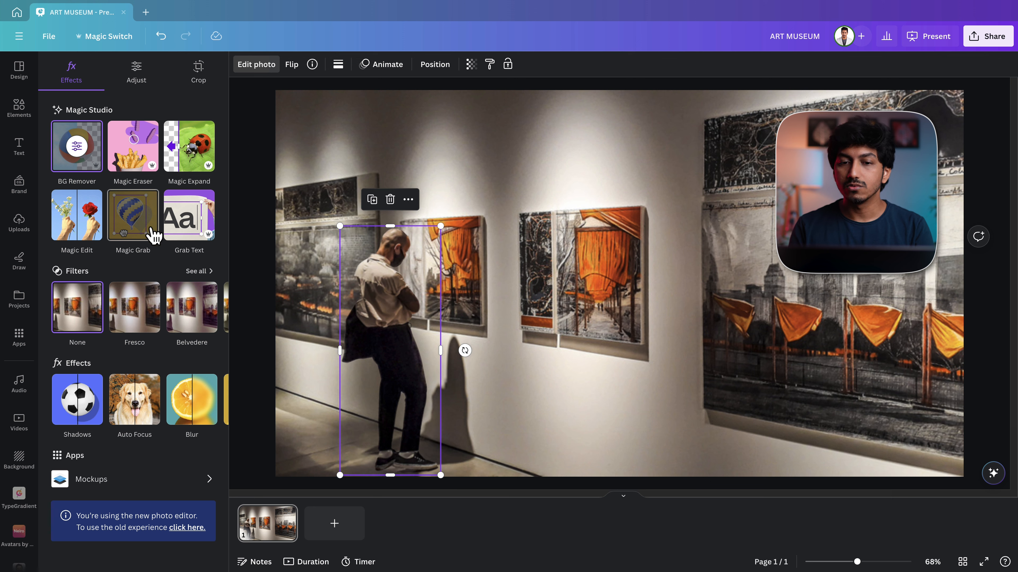
Step: Add a text box on the upper wall area of the photo containing the colour code a09285
click(680, 395)
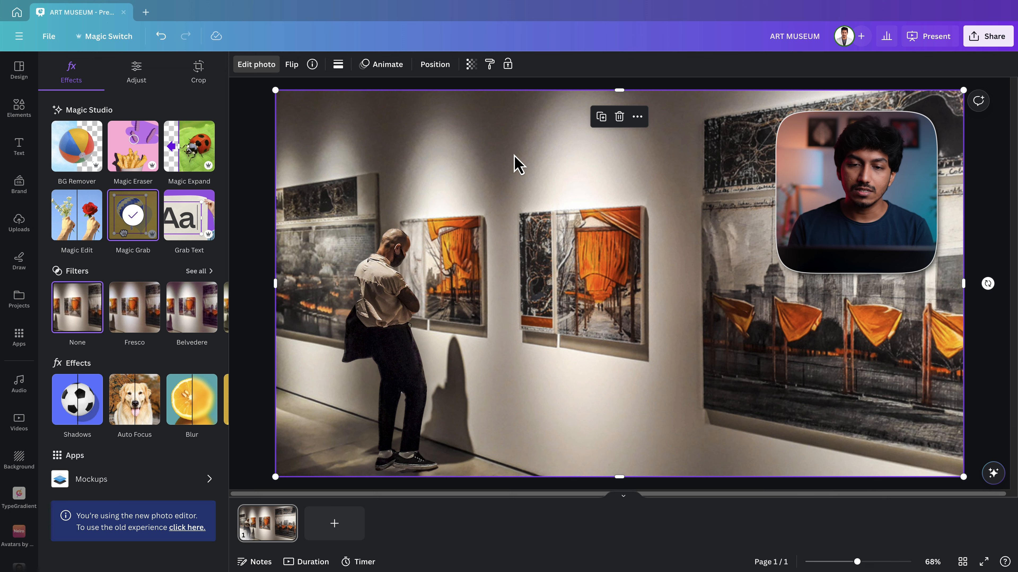
key(t)
drag(592, 280, 510, 270)
drag(587, 312, 556, 162)
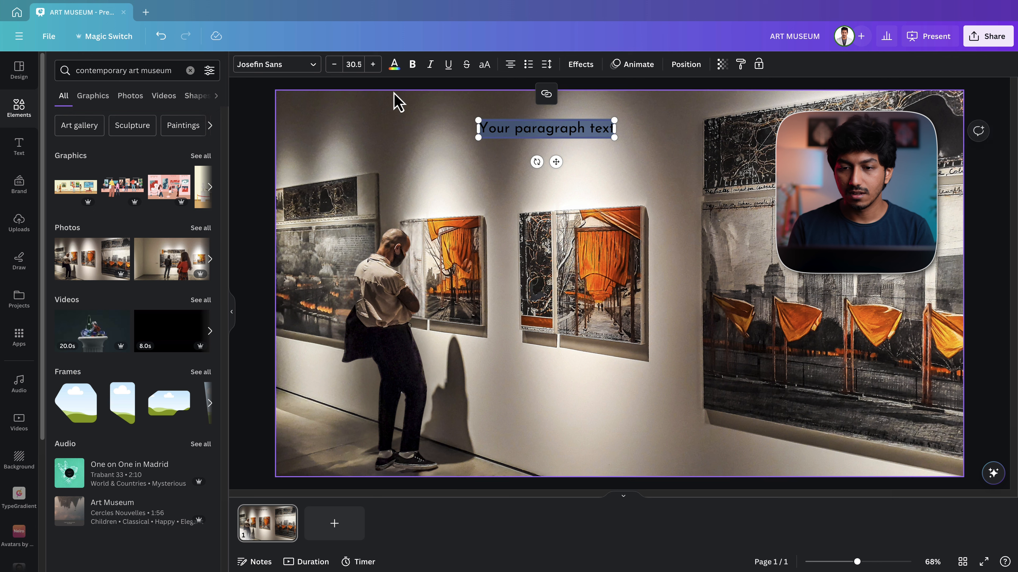
click(394, 64)
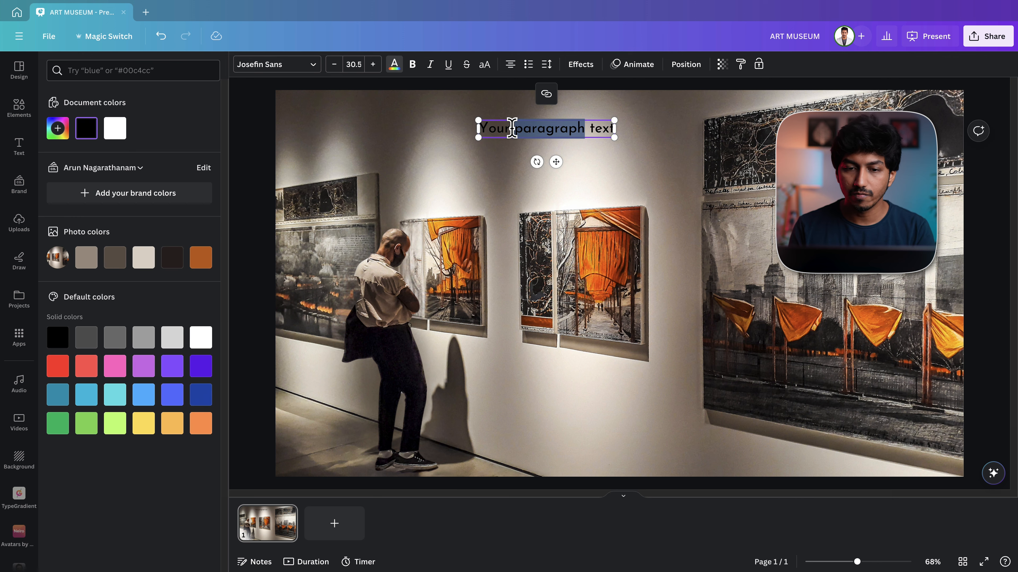
text(a09285)
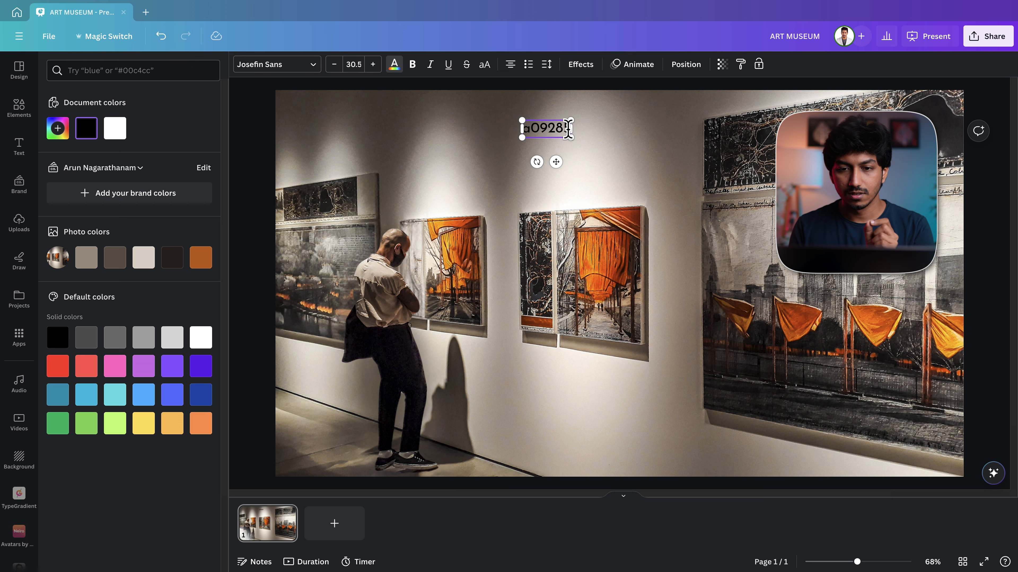
click(563, 140)
Step: Duplicate the colour-code text box just below the original and change the copy's text to 28201d
drag(561, 138, 561, 168)
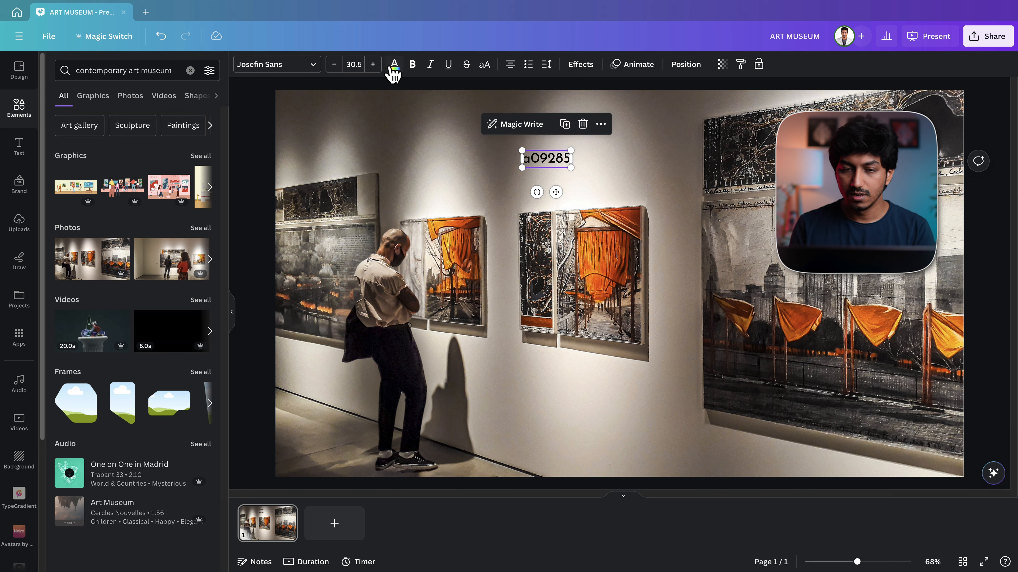
click(394, 64)
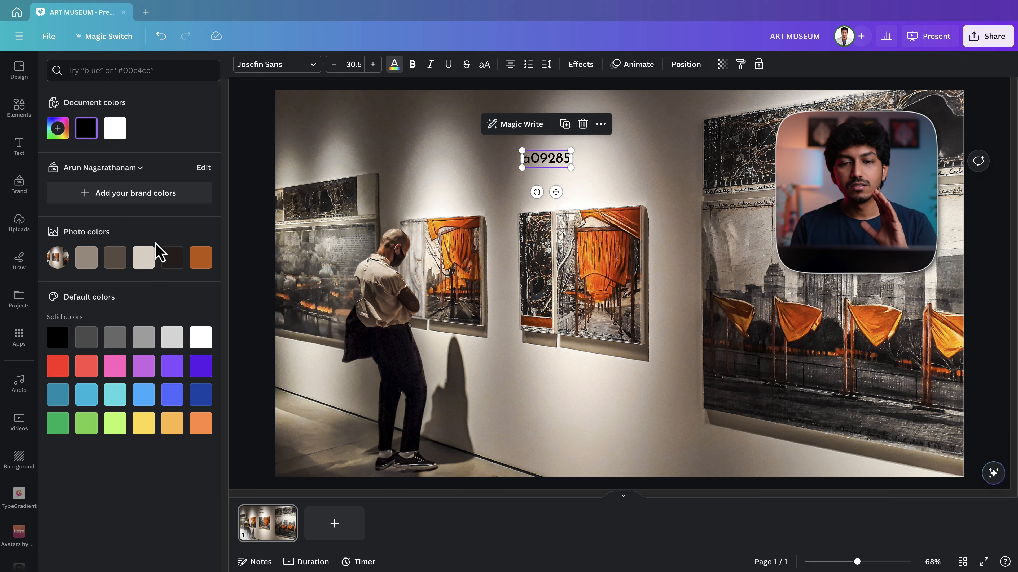
double_click(550, 161)
text(28201d)
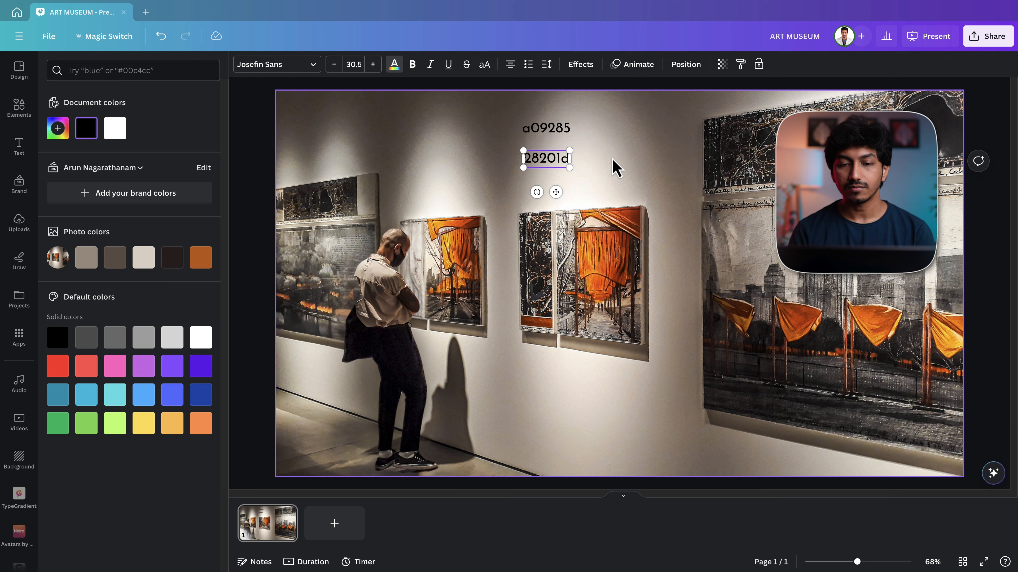
click(592, 182)
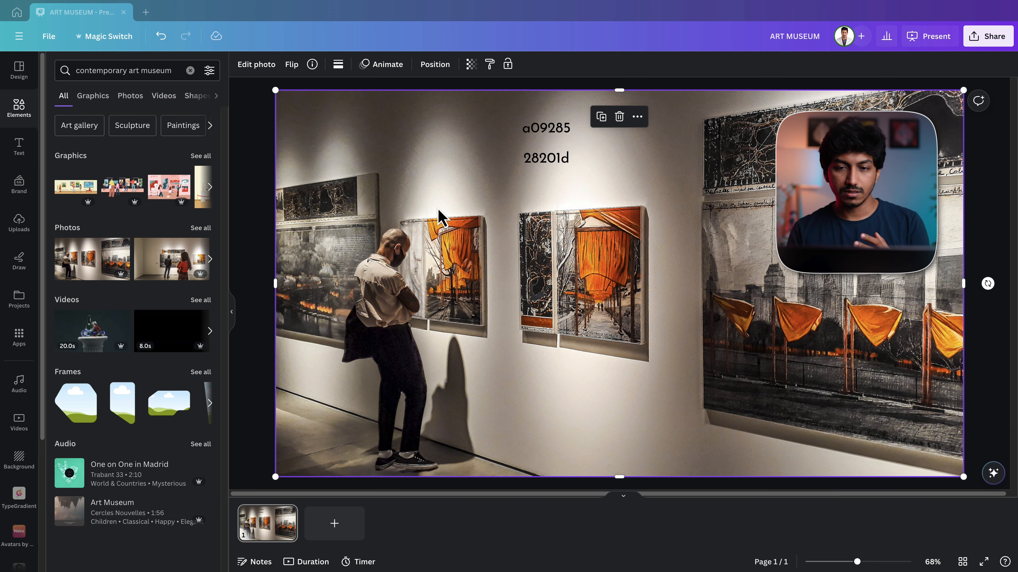
click(547, 129)
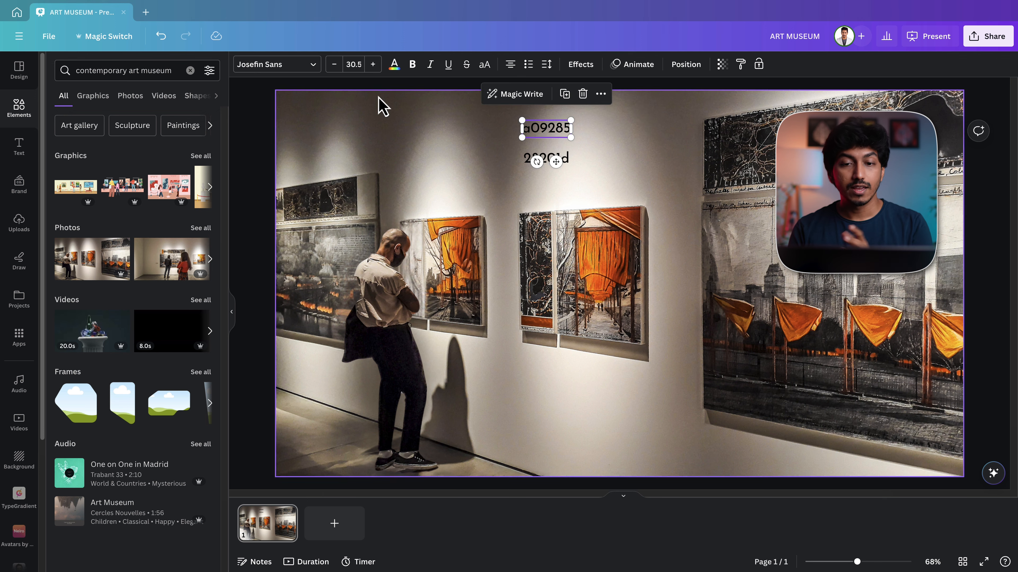
click(395, 65)
click(374, 176)
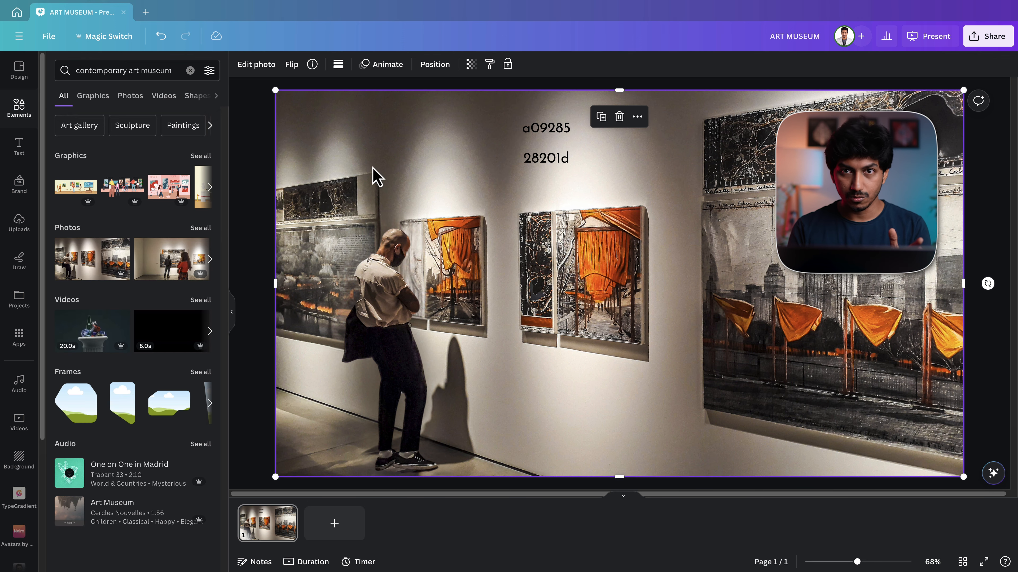
Step: Find and open the TypeCraft app and look through its available fonts
click(21, 338)
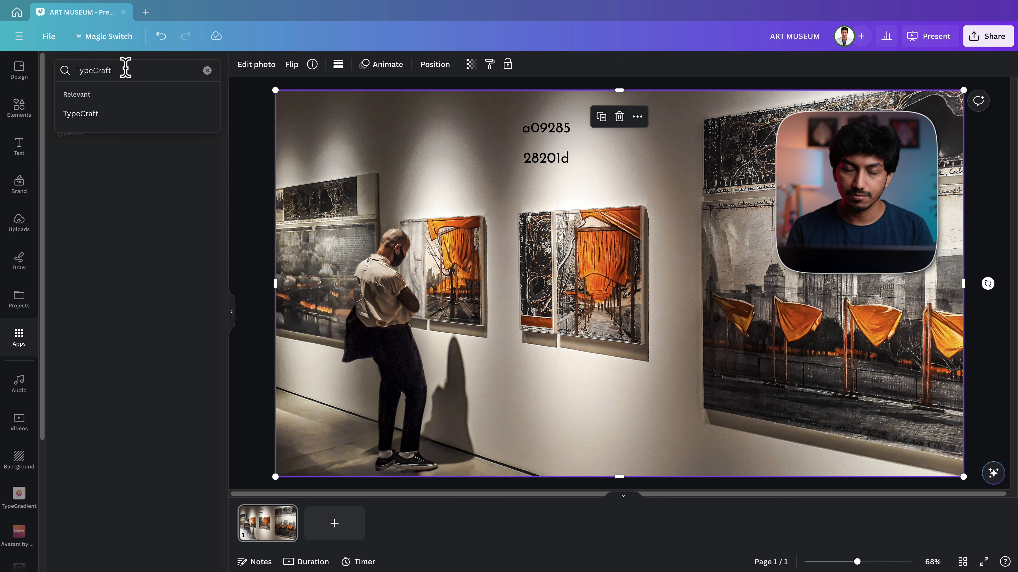
click(80, 115)
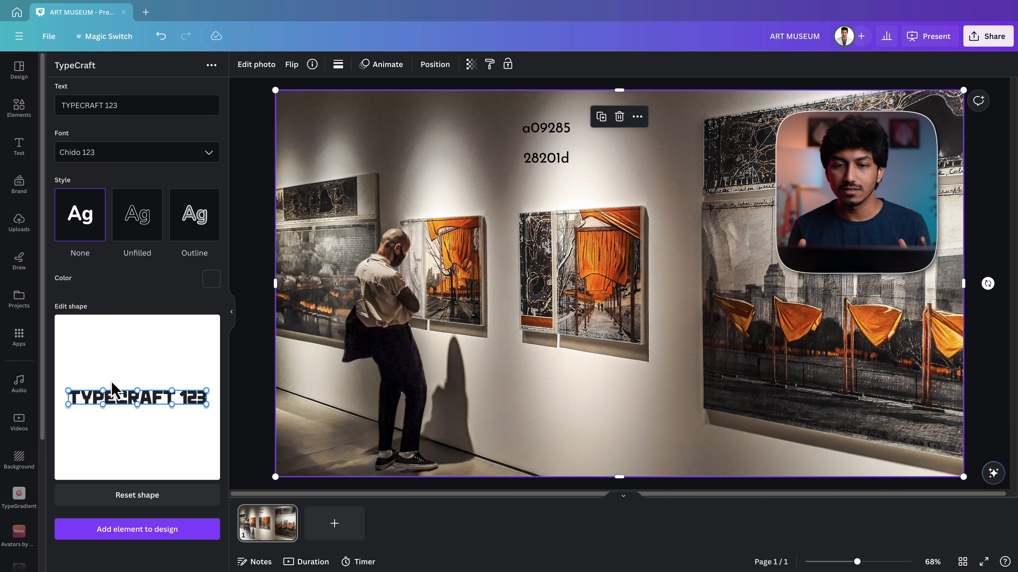
drag(125, 104, 58, 100)
click(173, 151)
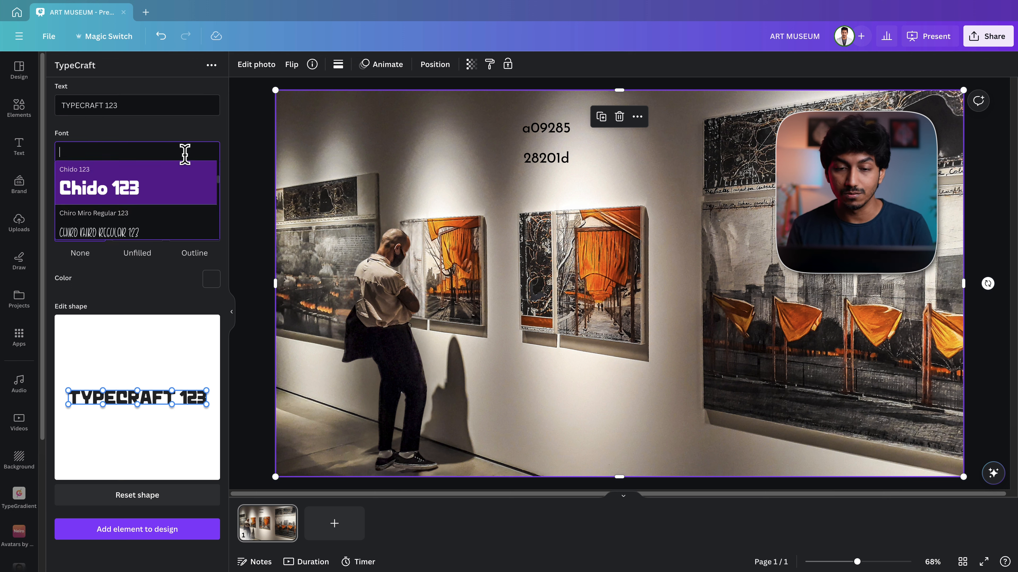
click(136, 125)
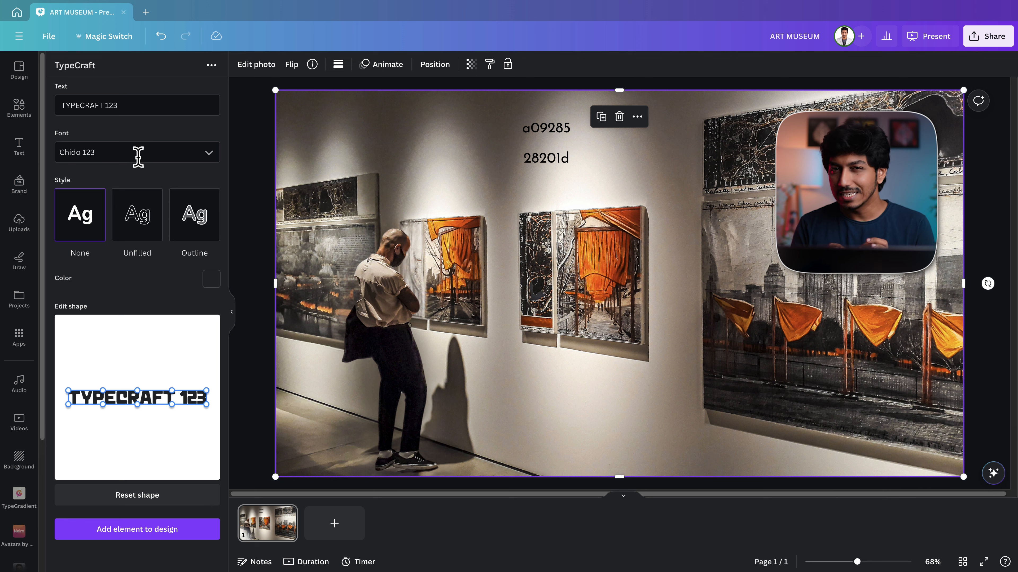
click(202, 154)
scroll(189, 216, down, 3)
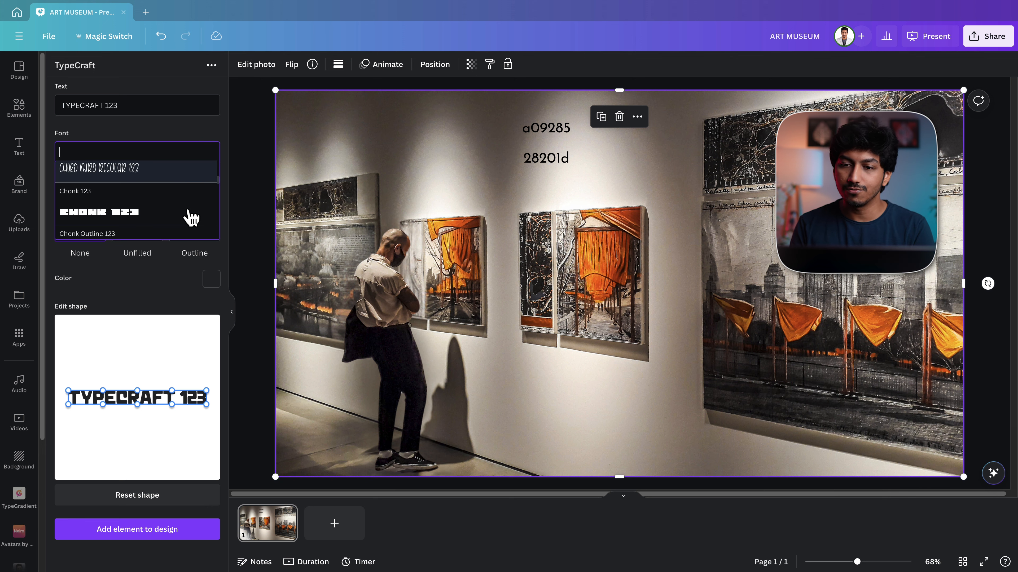
scroll(188, 216, down, 3)
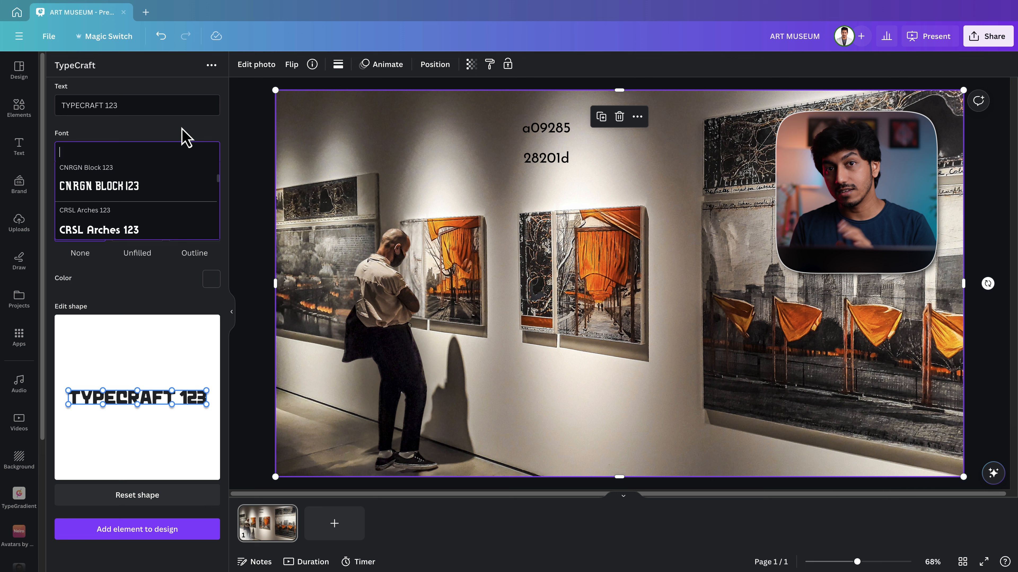
click(184, 136)
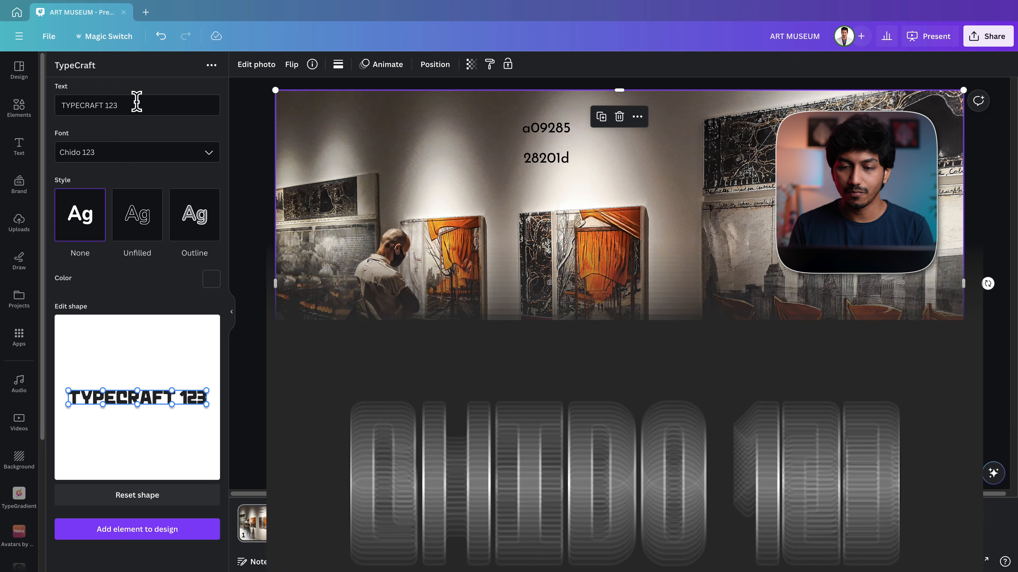
Step: Set the TypeCraft text to "art museum" and give it the Outline style
drag(137, 105, 52, 105)
text(art museum)
click(105, 136)
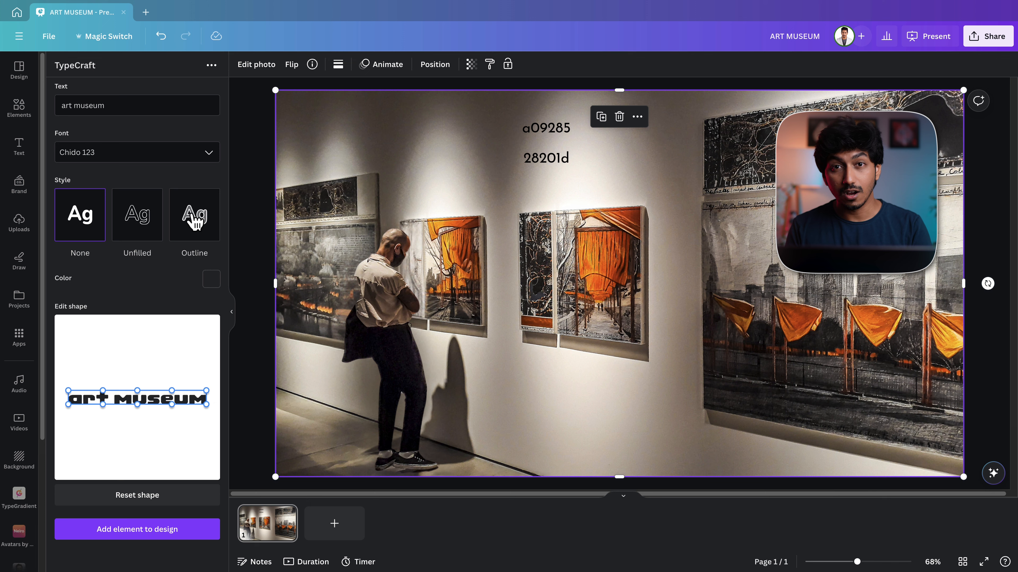
click(195, 222)
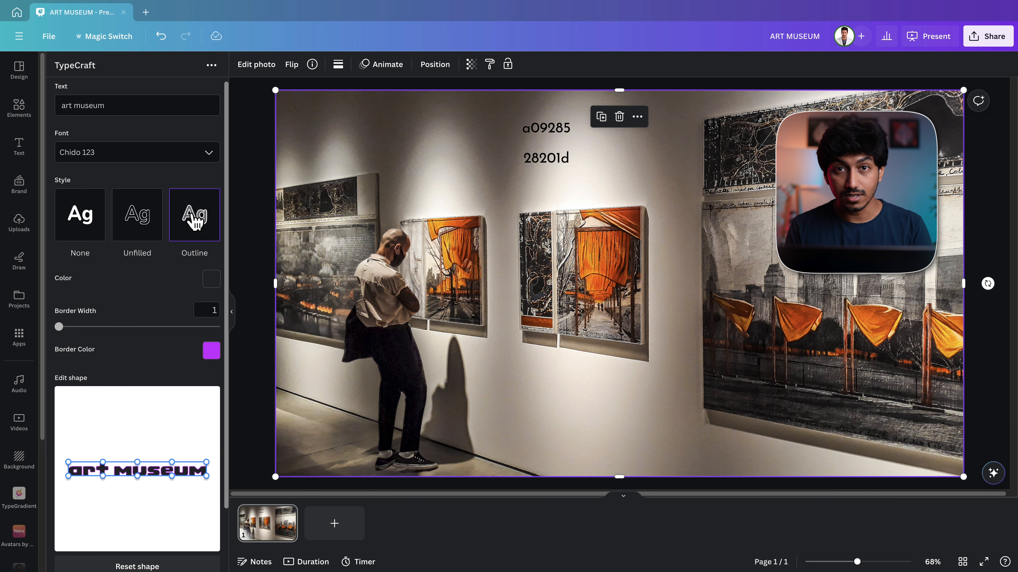
Step: Set the lettering's fill colour to #a09285 and its border colour to #28201d
click(212, 281)
drag(153, 247, 127, 247)
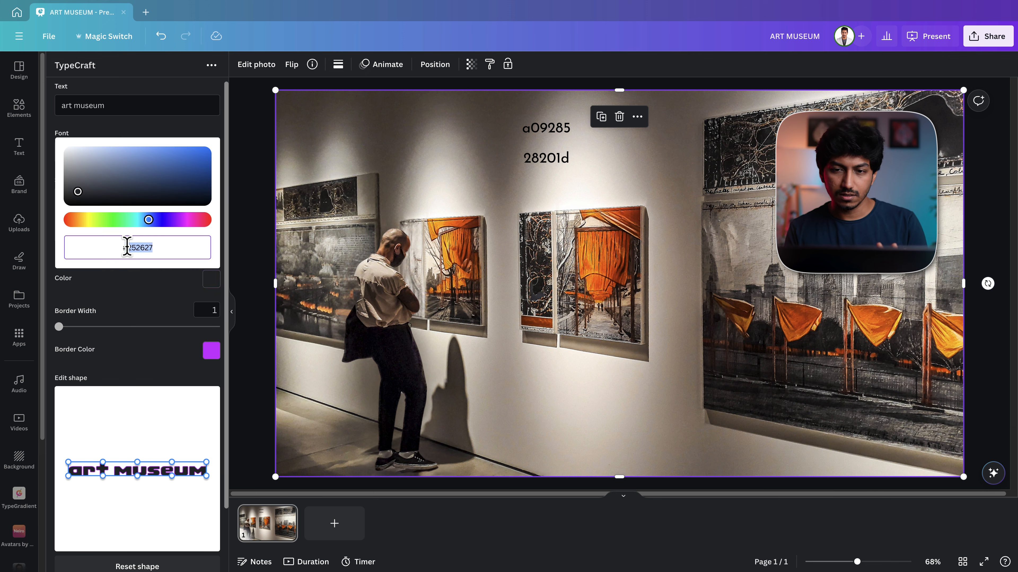
text(a09285)
click(211, 351)
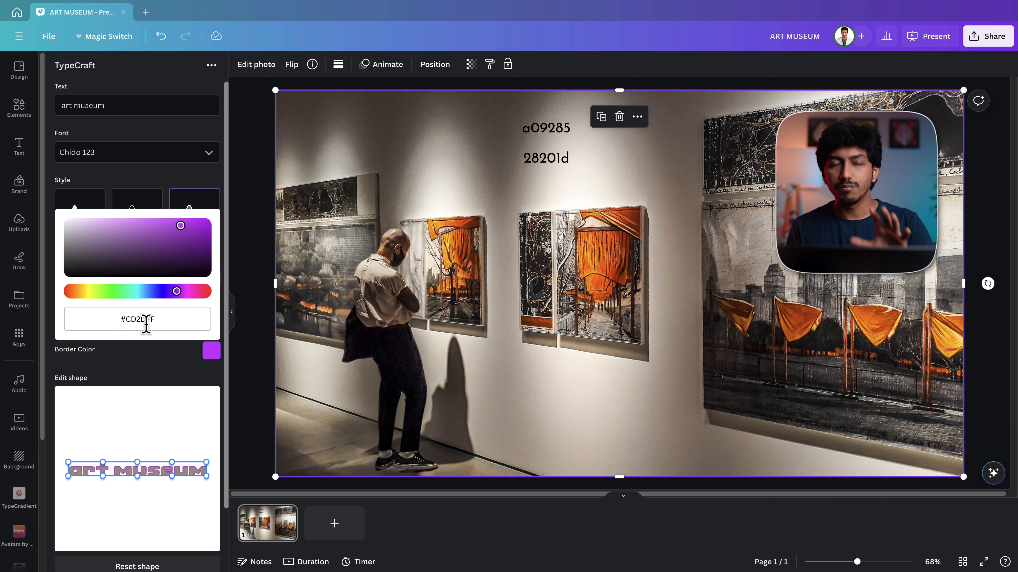
drag(125, 319, 183, 323)
text(28201)
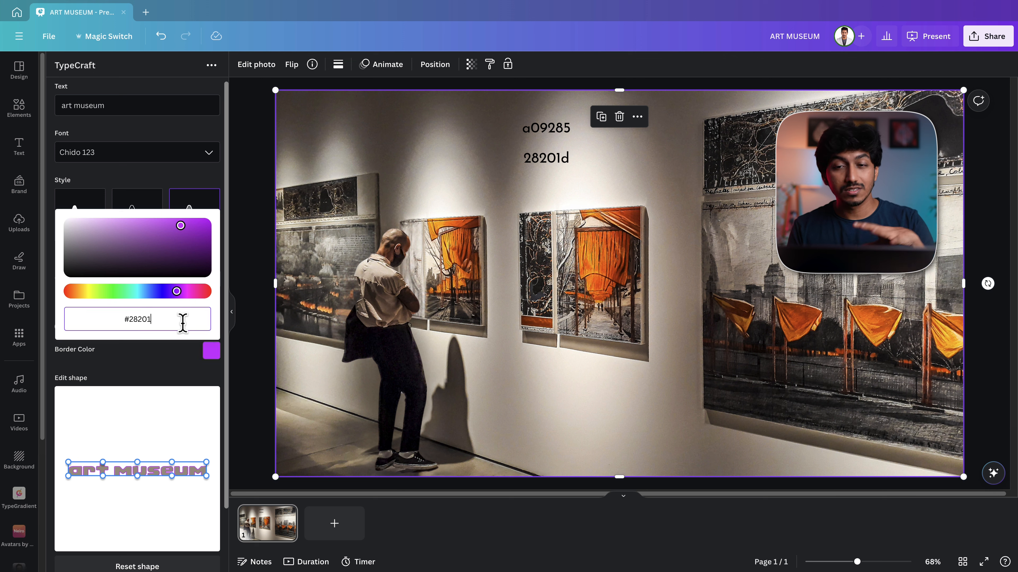
text(d)
click(165, 366)
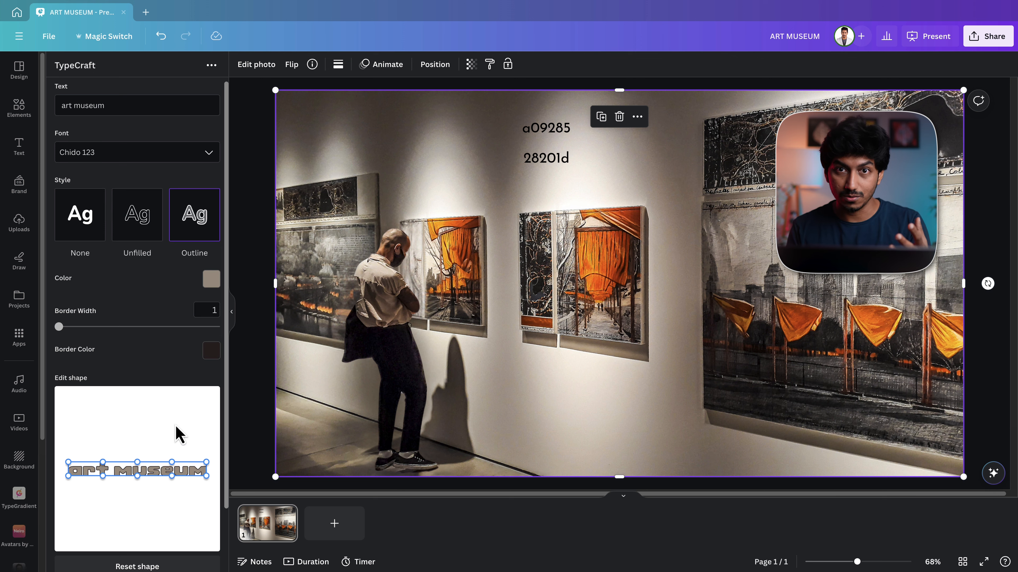
Step: Add the "art museum" lettering to the design and place it on the wall below the two central paintings
scroll(178, 434, down, 2)
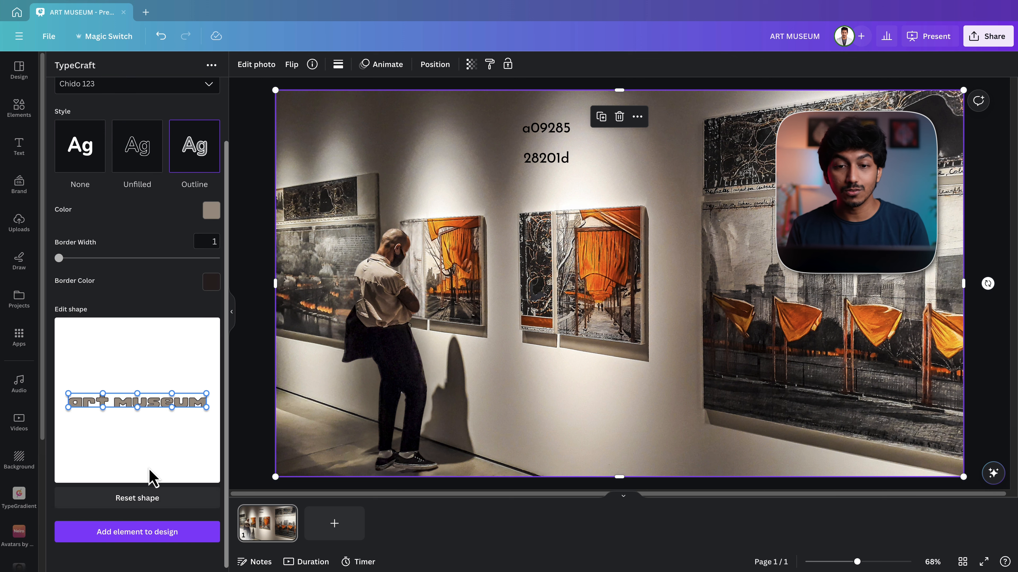
click(154, 539)
drag(677, 286, 553, 391)
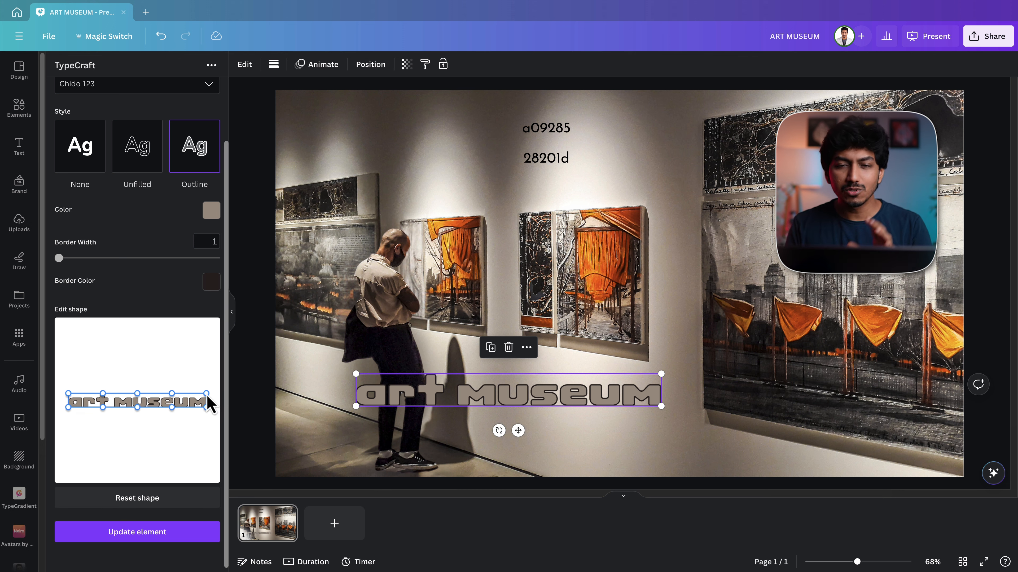
Step: Tilt the "art museum" lettering clockwise to follow the wall and shrink it to begin beside the man
drag(499, 431, 492, 428)
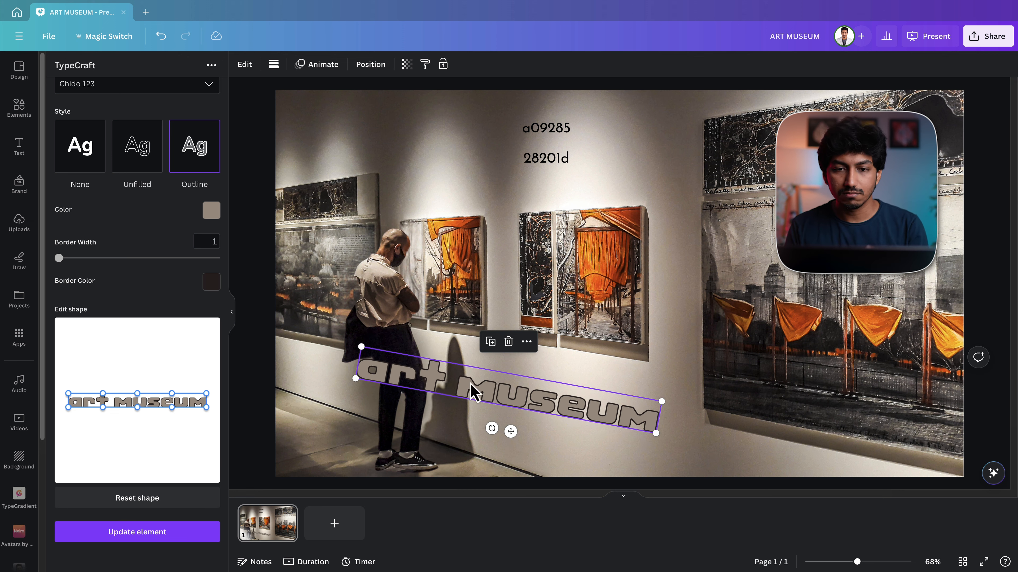
drag(357, 381, 415, 405)
drag(656, 427, 648, 425)
drag(519, 427, 520, 425)
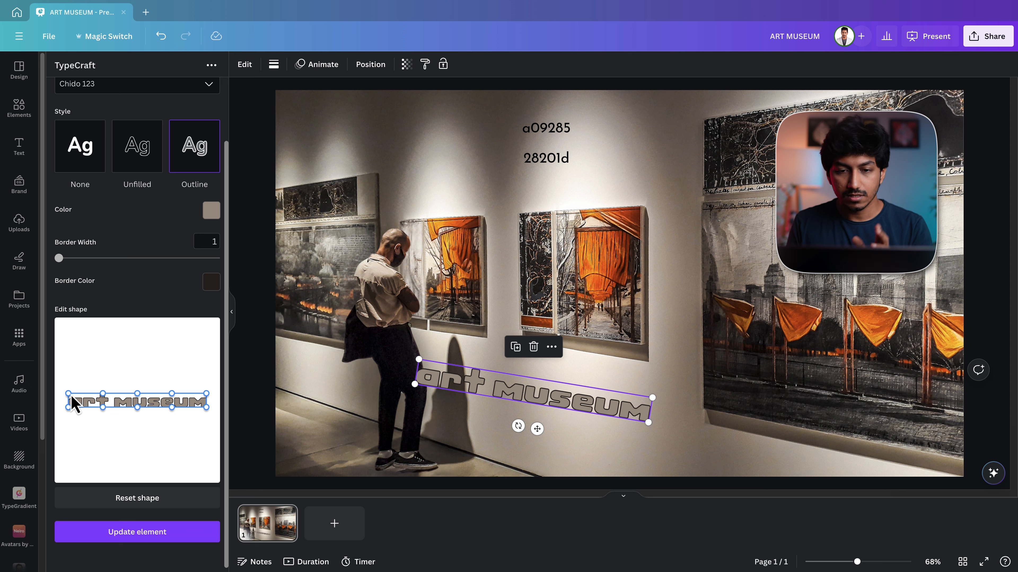
Step: Reshape the lettering's upper edge so it rises from the first letter to the last, and update the element
drag(104, 394, 152, 394)
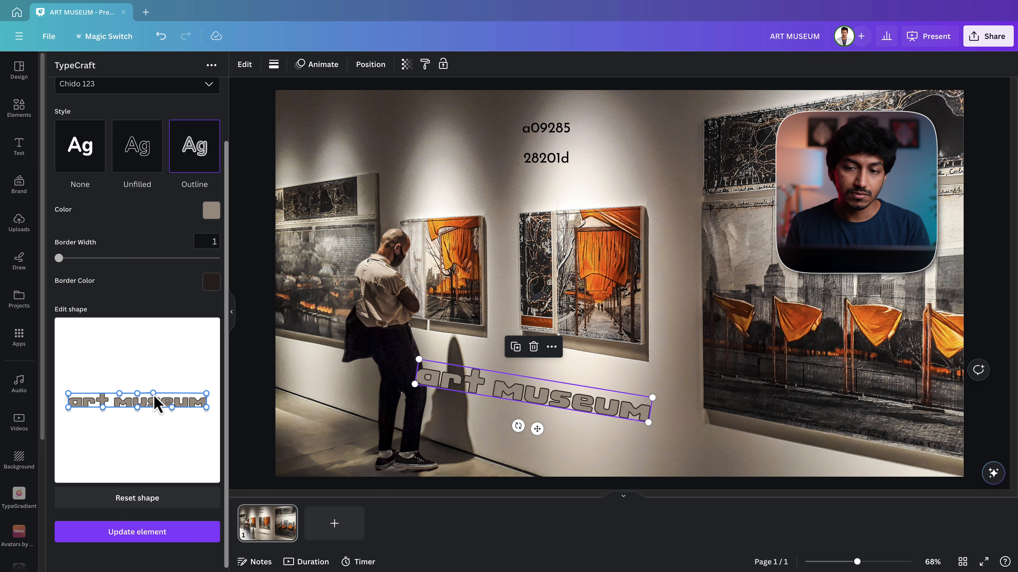
drag(69, 394, 68, 377)
drag(207, 394, 205, 359)
drag(137, 394, 120, 371)
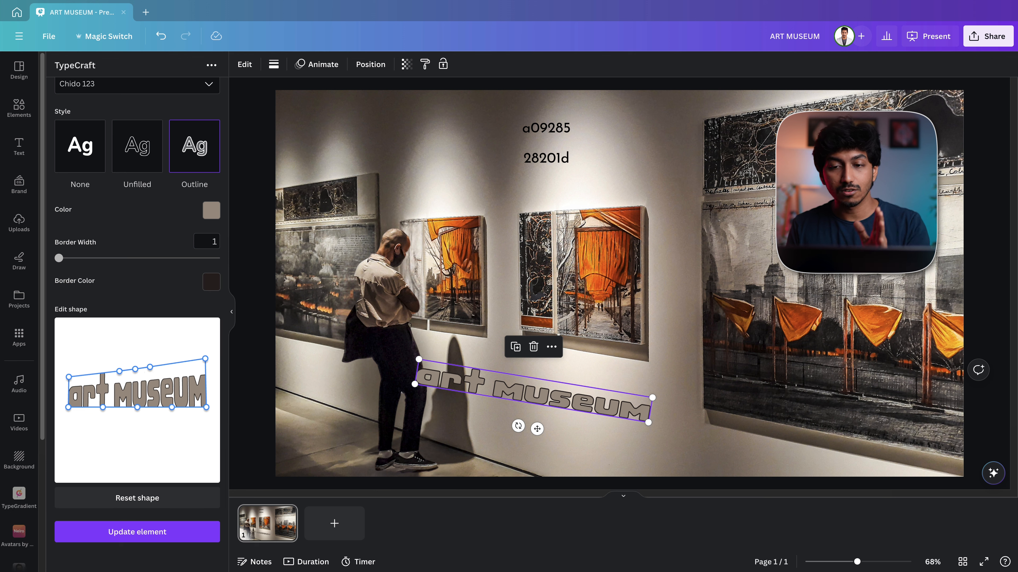
click(158, 535)
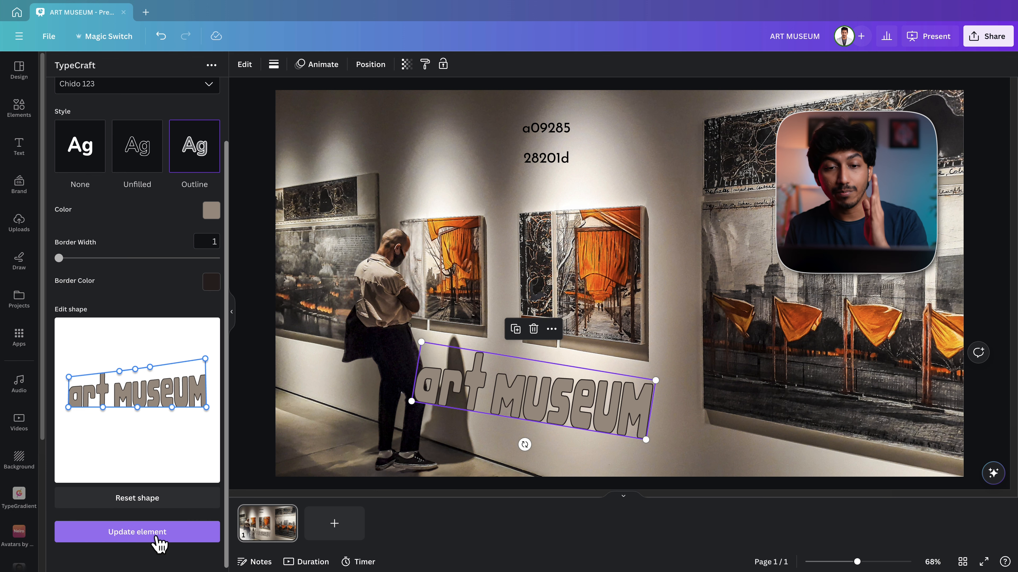
Step: Shift the lettering's lower corners to the right, rotate it slightly further clockwise, and update the element
drag(69, 407, 215, 408)
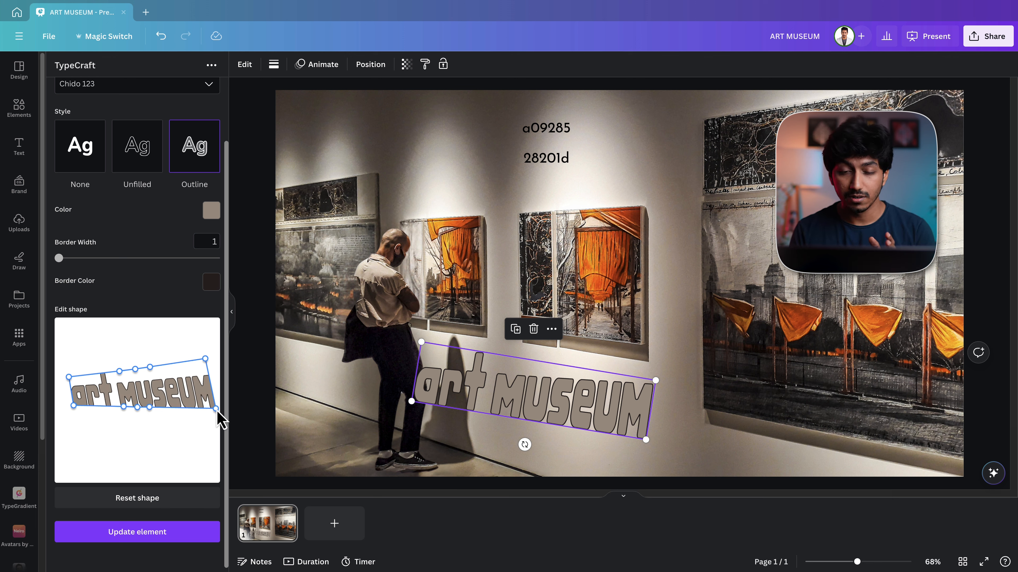
click(140, 531)
drag(524, 446, 519, 447)
drag(205, 358, 201, 360)
drag(73, 406, 78, 405)
click(174, 528)
Step: Nudge the lettering slightly right on the wall, fine-tune its two upper corners, and update the element
drag(597, 411, 603, 412)
drag(200, 361, 203, 362)
click(203, 535)
drag(69, 378, 71, 377)
click(150, 534)
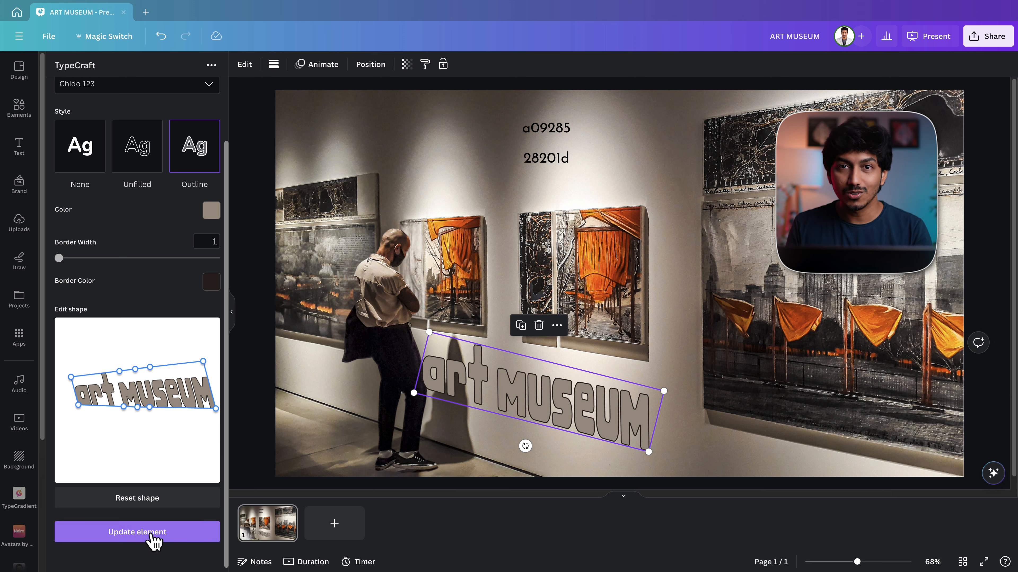
Step: Move the "art museum" lettering layer beneath the man's cutout and delete the two colour-code text boxes
click(371, 64)
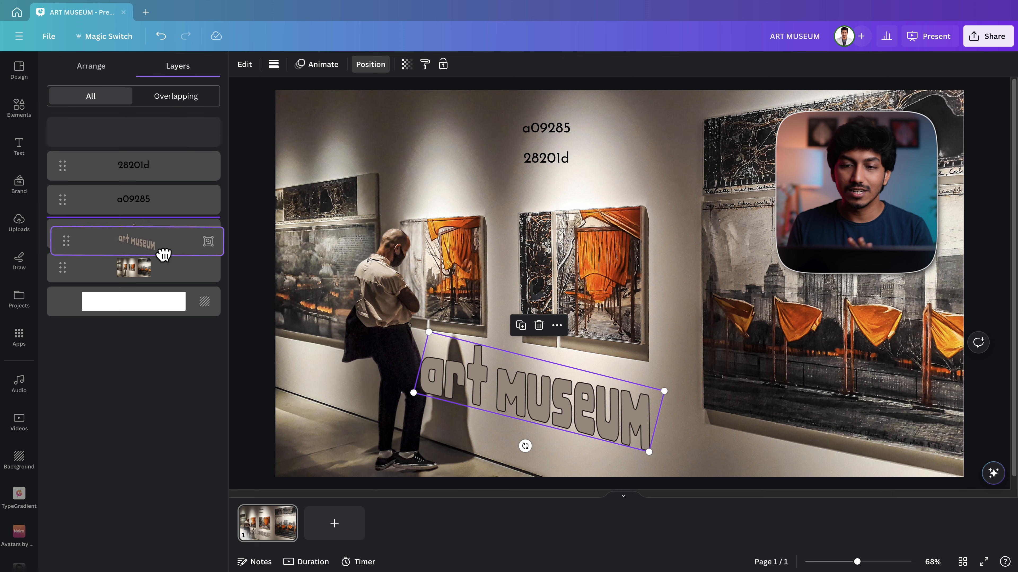
click(550, 130)
key(Delete)
click(552, 160)
key(Delete)
Step: Make the "art museum" lettering partly transparent so the wall and the man's shadow show through
click(537, 391)
click(407, 64)
drag(409, 106, 370, 108)
click(761, 180)
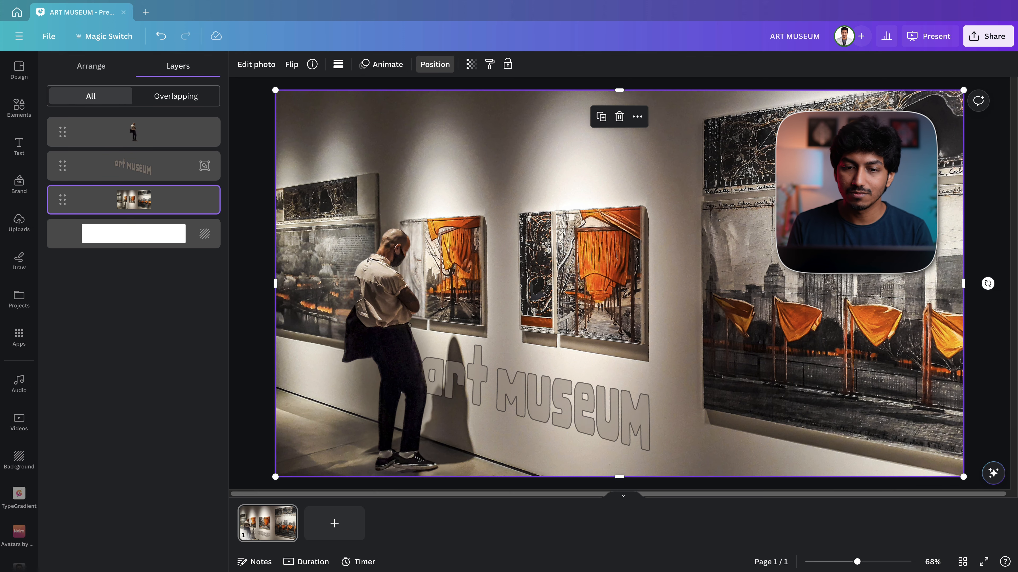
click(462, 393)
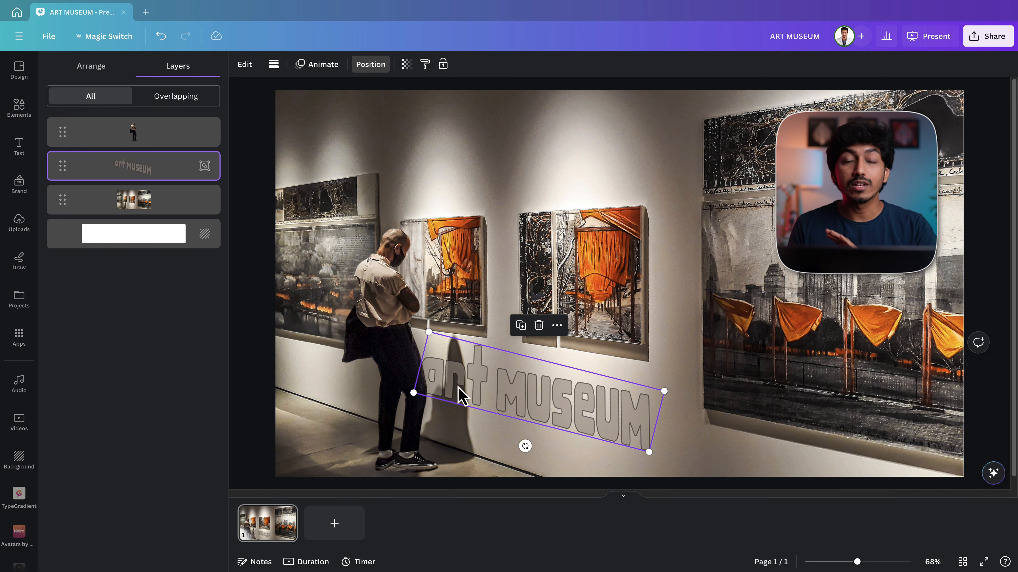
Step: Stretch the "art museum" lettering slightly from its lower-left corner and reopen it for editing in TypeCraft
mouse_move(411, 391)
mouse_down()
mouse_move(439, 399)
mouse_move(411, 401)
mouse_up()
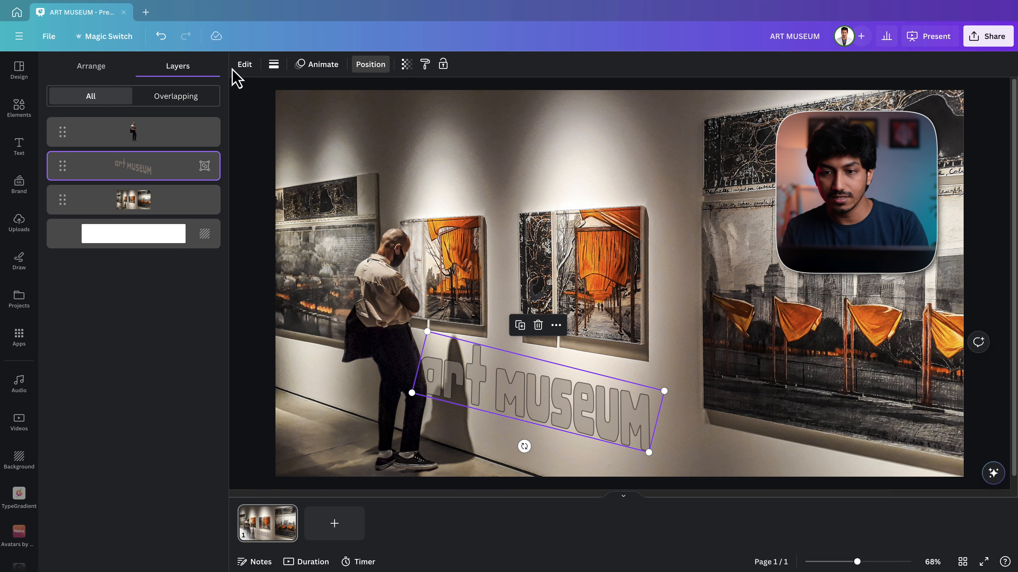
click(244, 66)
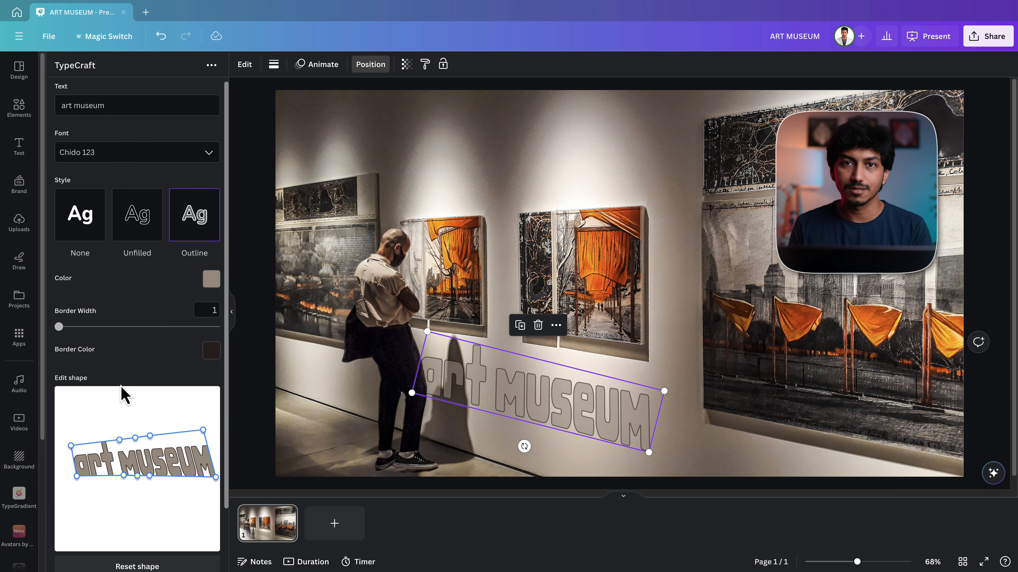
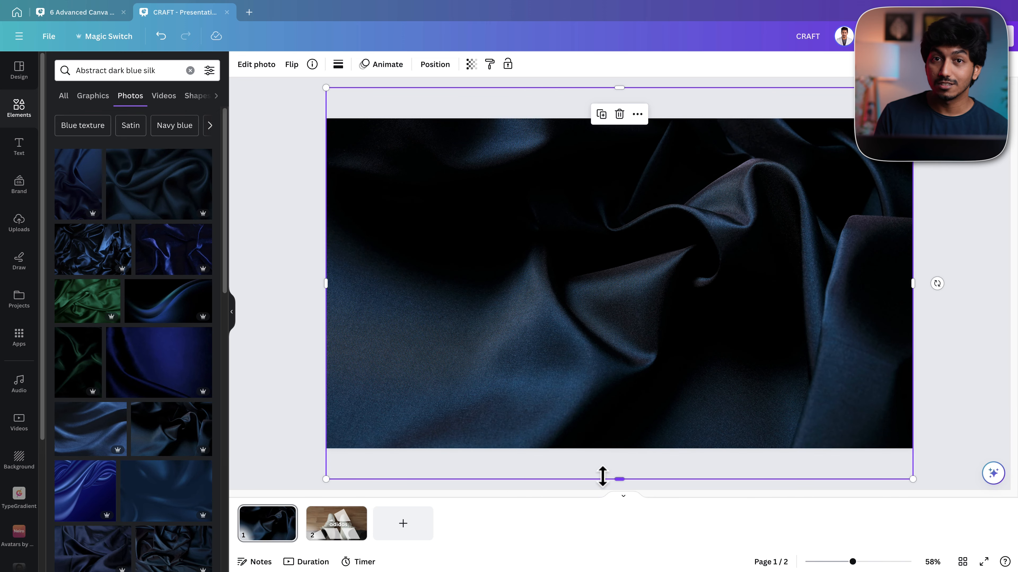
Step: Crop the silk photo to the page's lower edge and turn the placeholder text into a League Spartan "CRAFT" title at size 320
drag(614, 479, 617, 449)
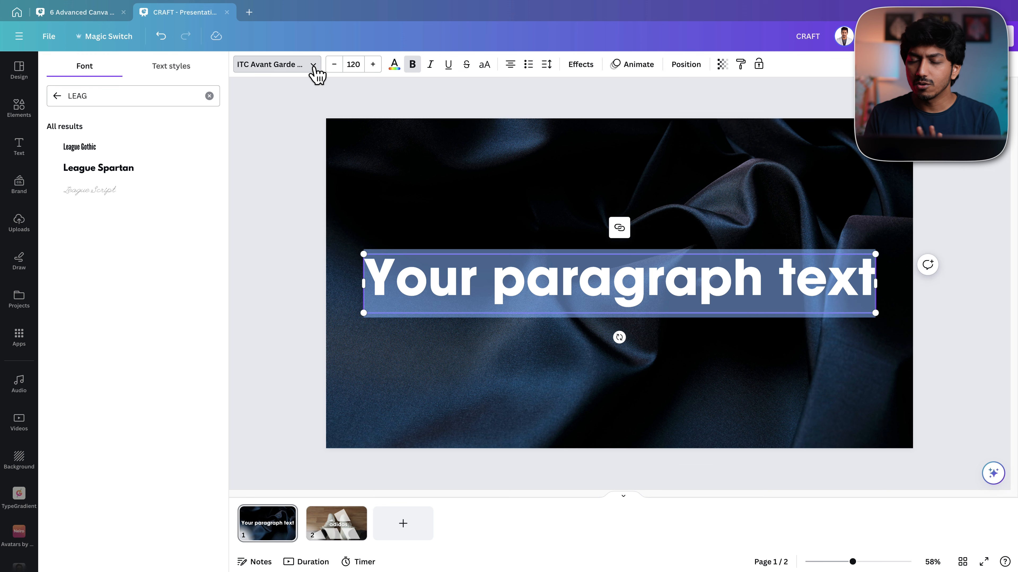
click(100, 175)
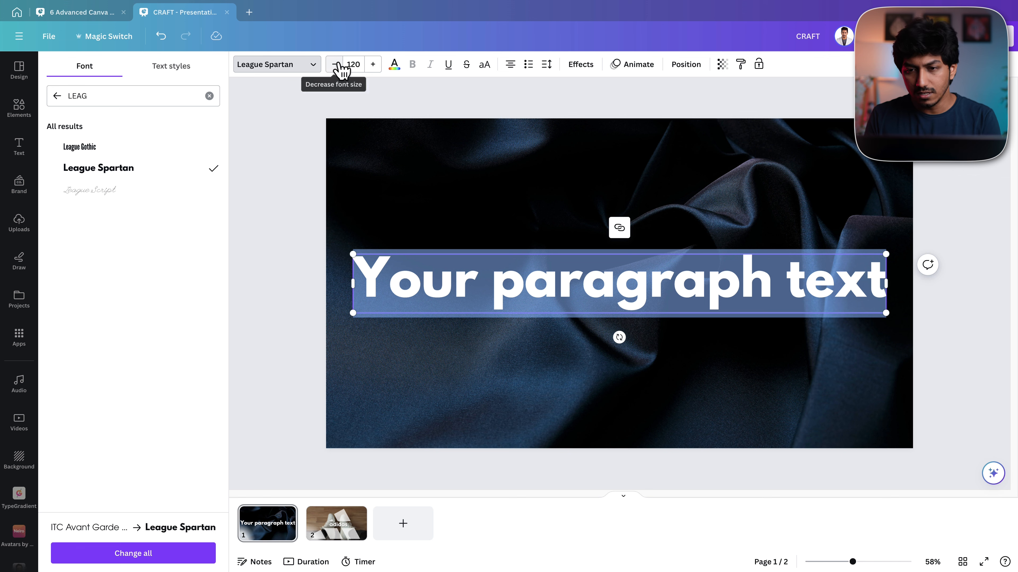
key(Caps_Lock)
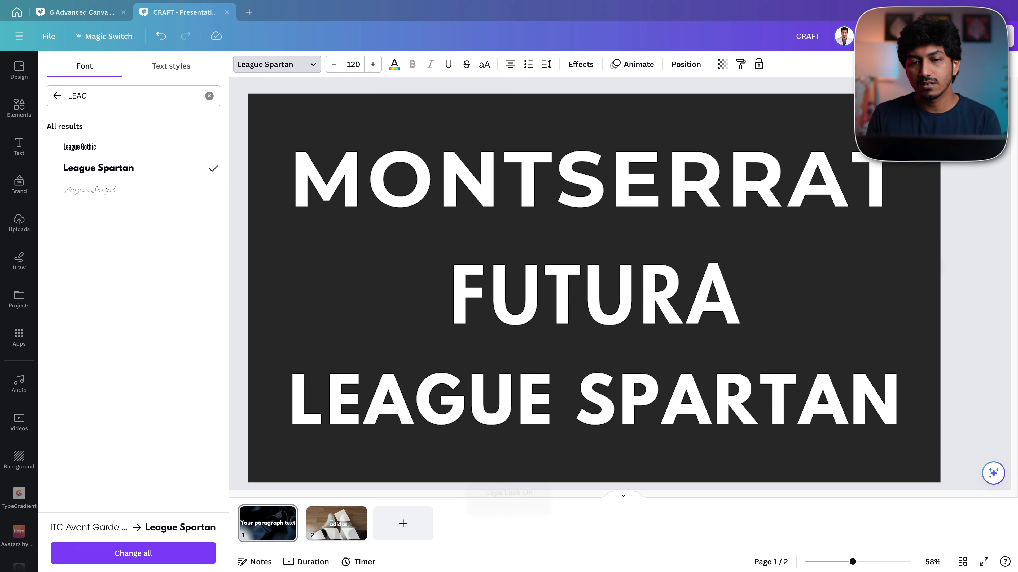
text(CRAFT)
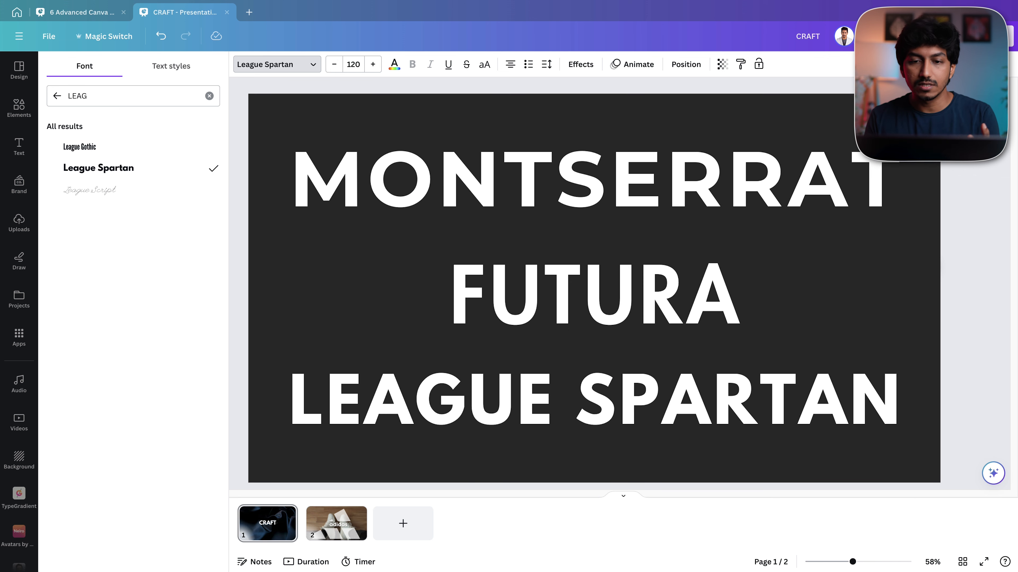
drag(445, 339, 397, 357)
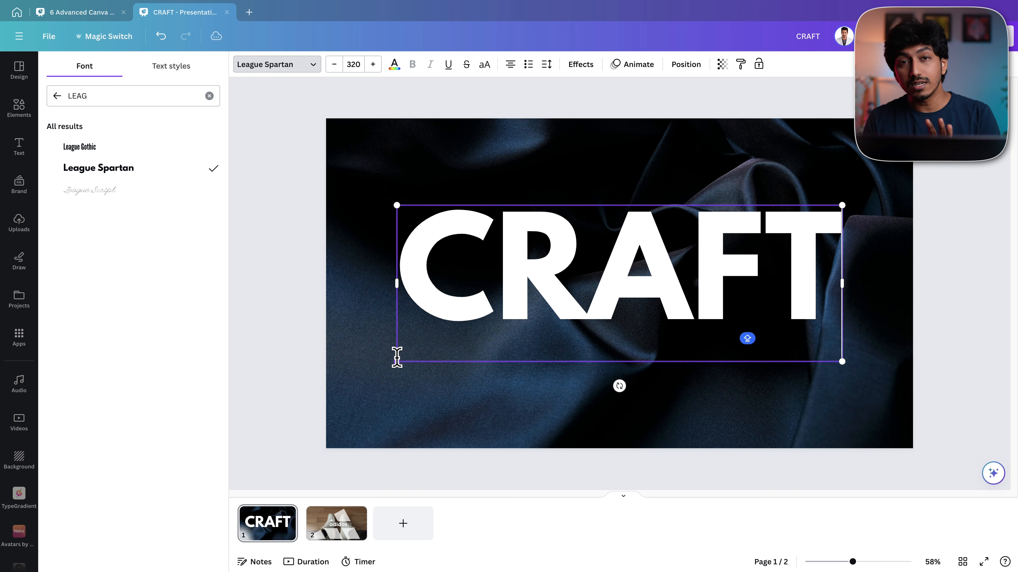
Step: Set the "CRAFT" title's transparency to 20 and move it down slightly to centre it on the page
click(394, 65)
click(722, 65)
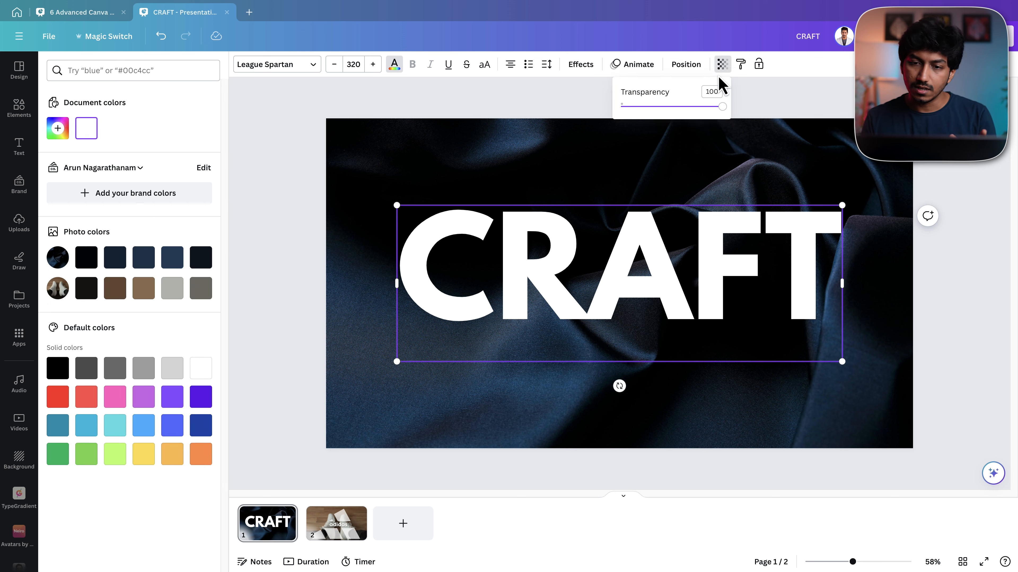
click(642, 107)
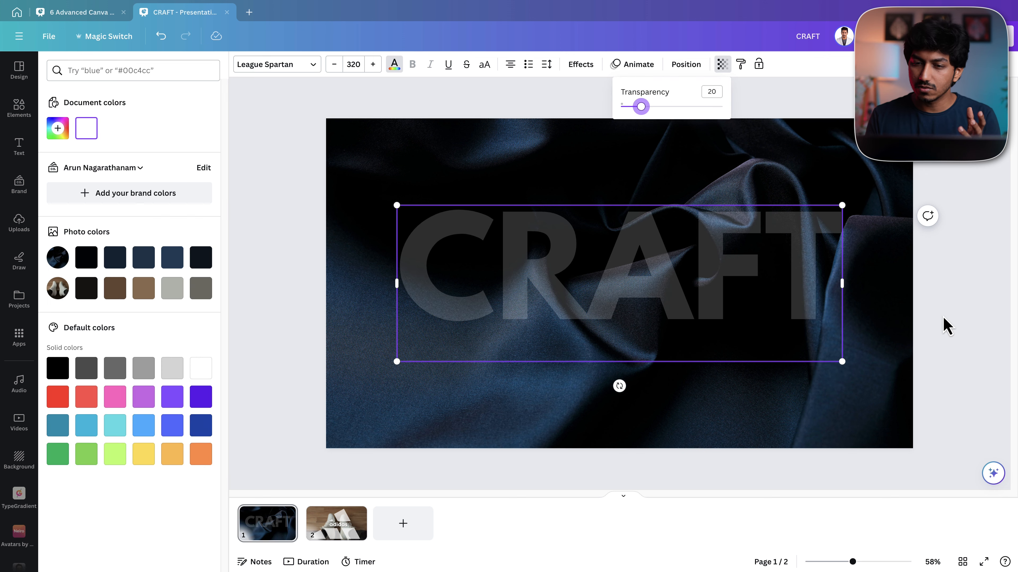
click(947, 326)
key(Escape)
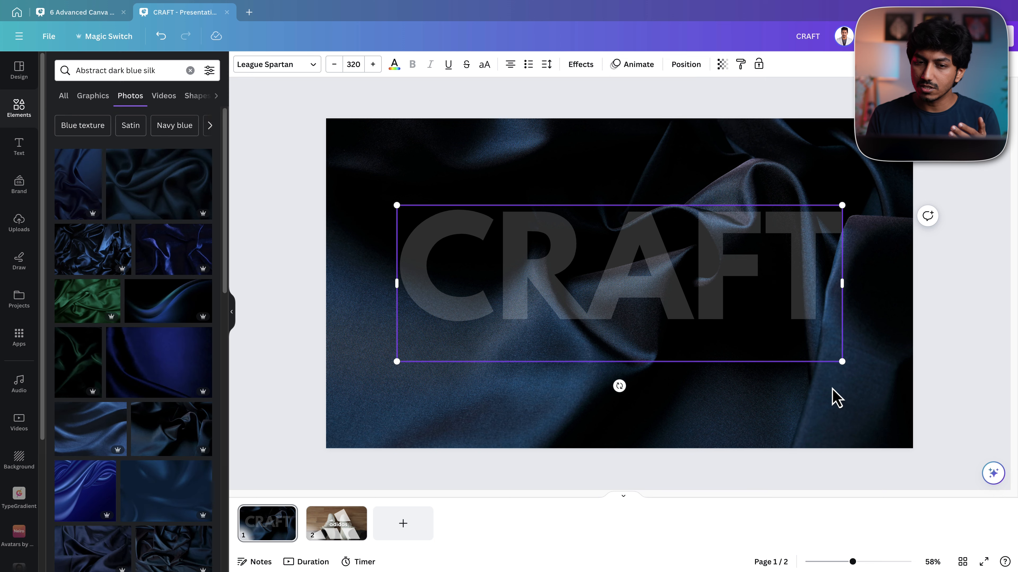
mouse_move(667, 268)
mouse_down()
mouse_move(670, 306)
mouse_move(666, 281)
mouse_up()
Step: Duplicate the faded "CRAFT" title and set the copy's font size to 50
right_click(514, 245)
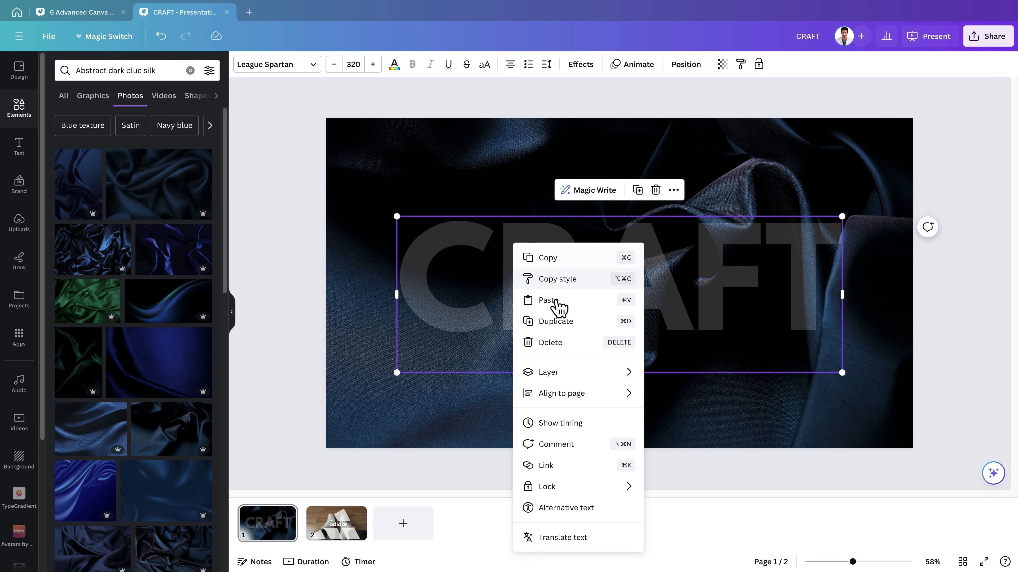
click(569, 322)
drag(554, 304, 543, 289)
click(351, 64)
text(50)
key(Return)
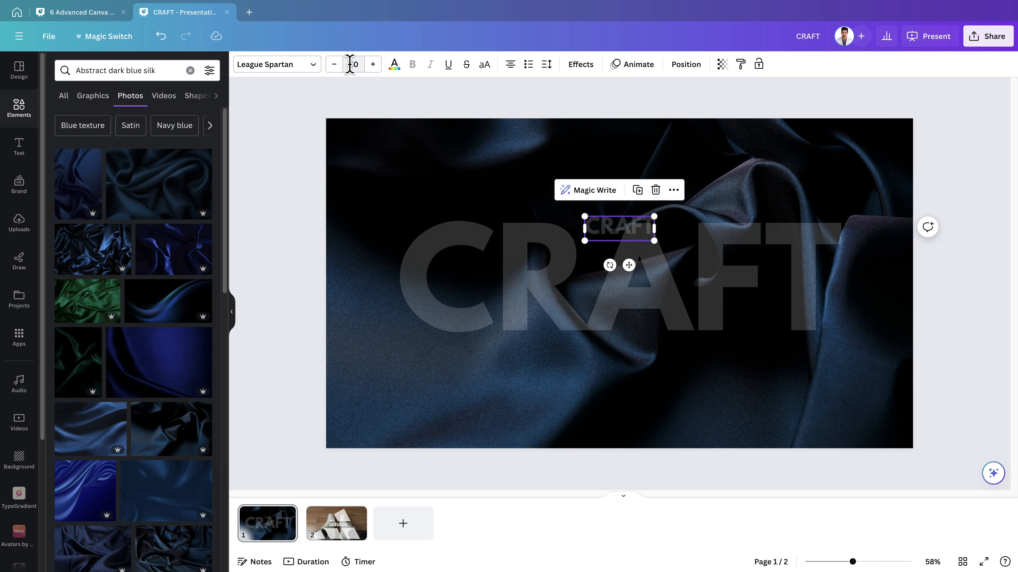
Step: Set the small copy's transparency to 100 and change its text to "SPACE"
click(722, 65)
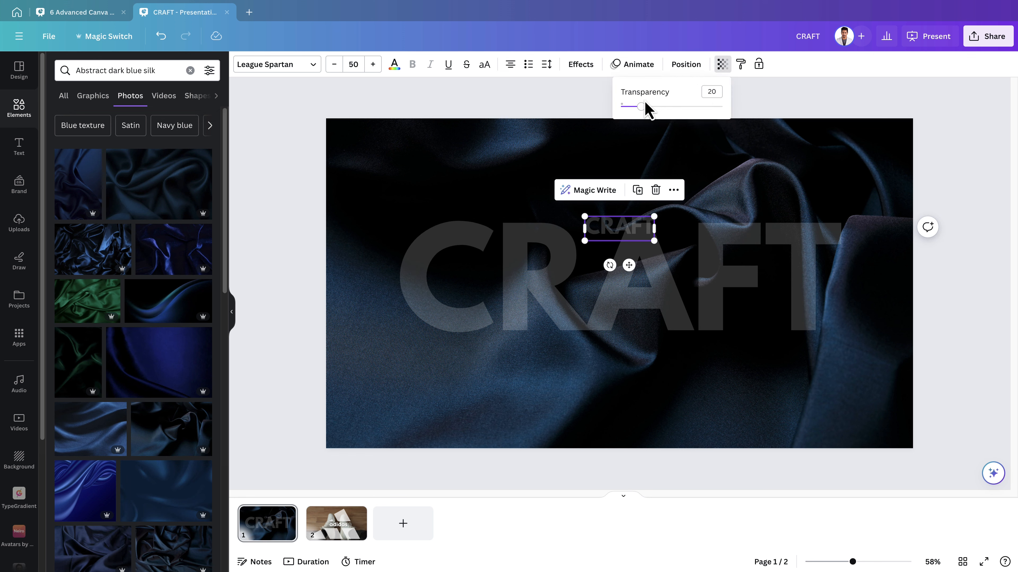
drag(643, 107, 741, 109)
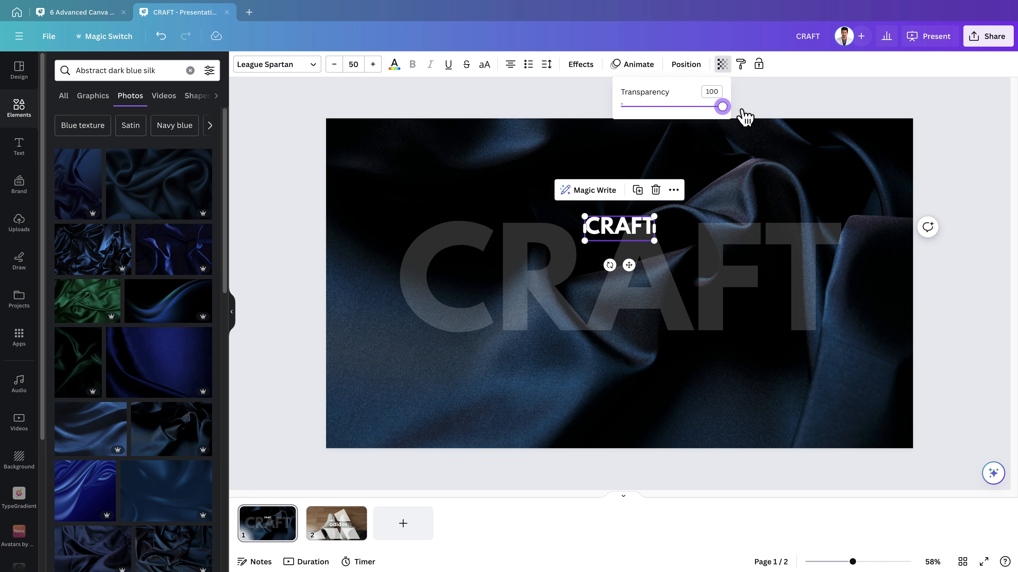
double_click(630, 222)
text(SPACE)
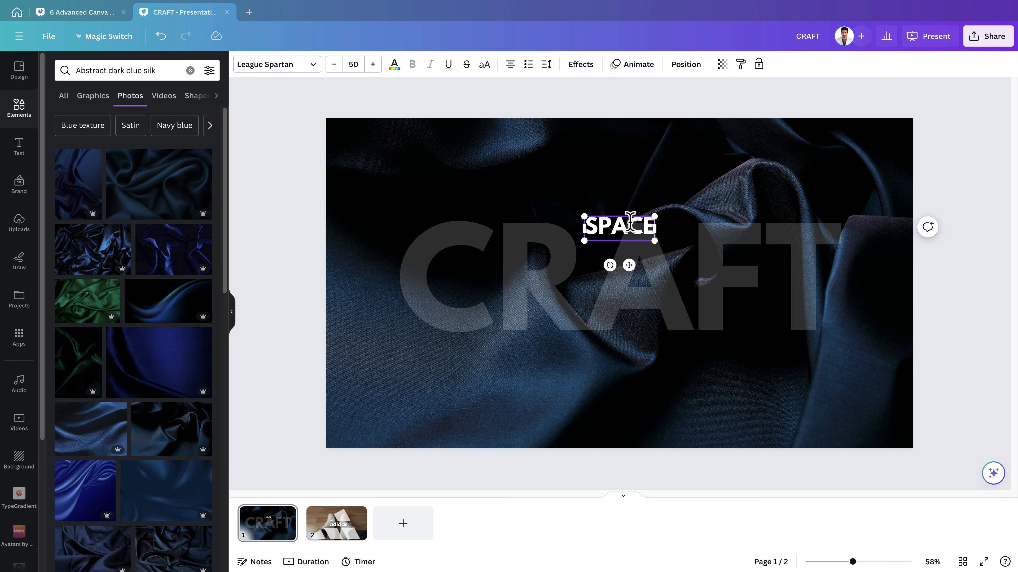
click(665, 257)
Step: Set the "SPACE" text's letter spacing to 800 and move it down to the middle of the large "CRAFT" title
click(619, 227)
click(546, 65)
drag(570, 106, 731, 117)
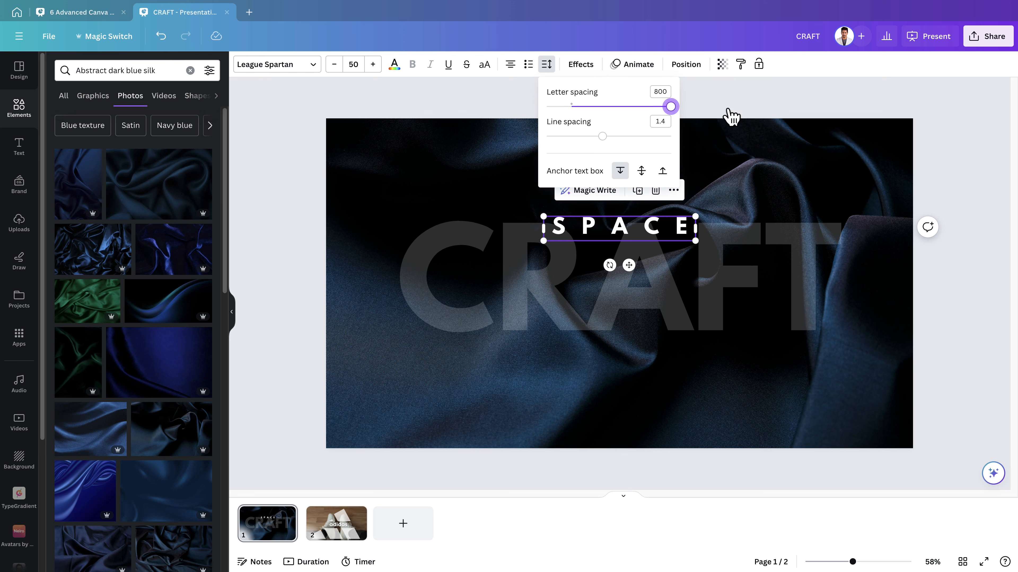
drag(628, 261, 627, 319)
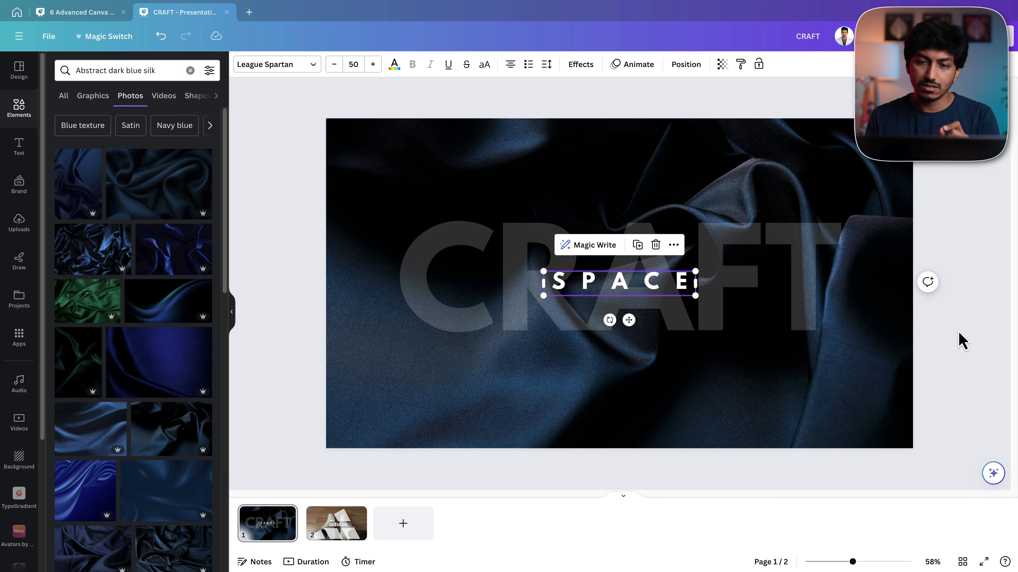
Step: Duplicate the silk background photo and align the copy exactly over the original
click(880, 381)
click(878, 380)
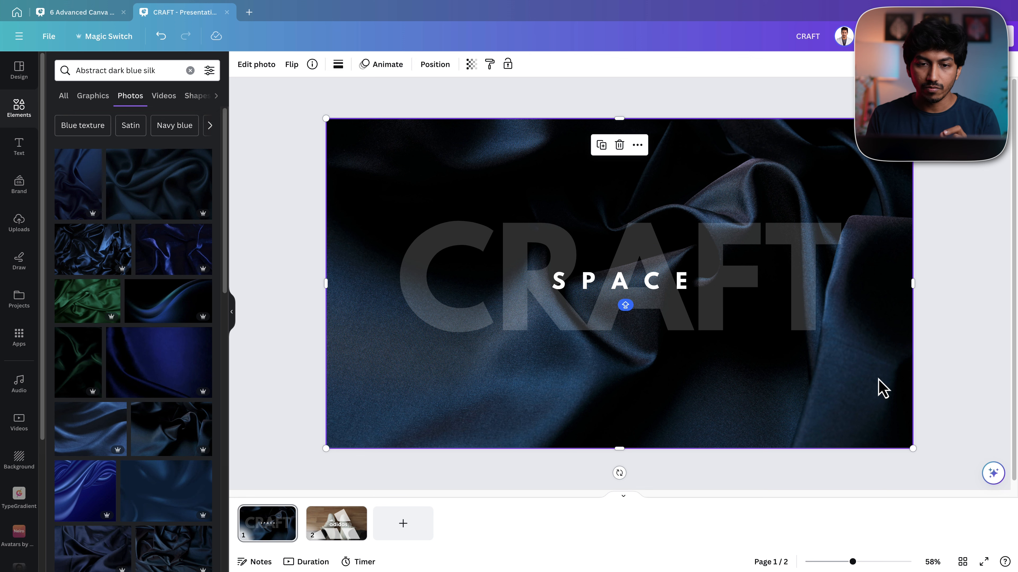
right_click(870, 409)
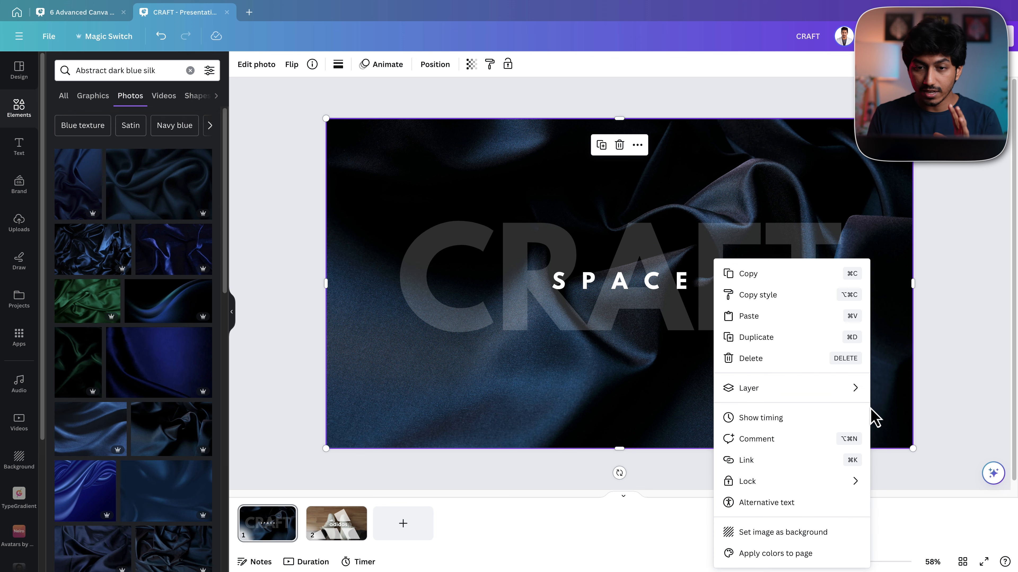
click(817, 337)
drag(794, 402, 792, 399)
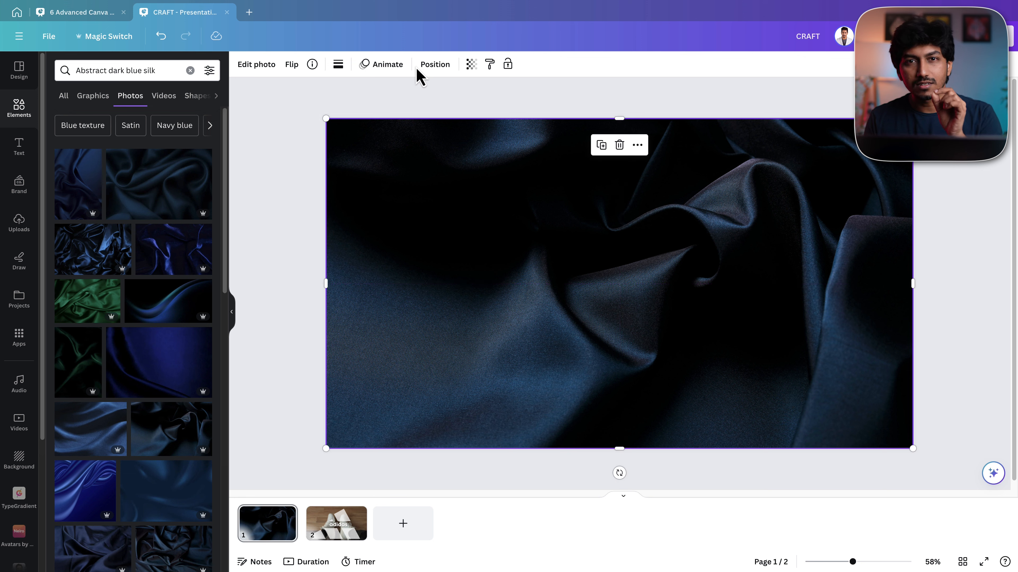
Step: Move the copied photo's layer beneath the "SPACE" text and crop it to a thin full-width band behind that word
click(435, 65)
drag(169, 141, 165, 182)
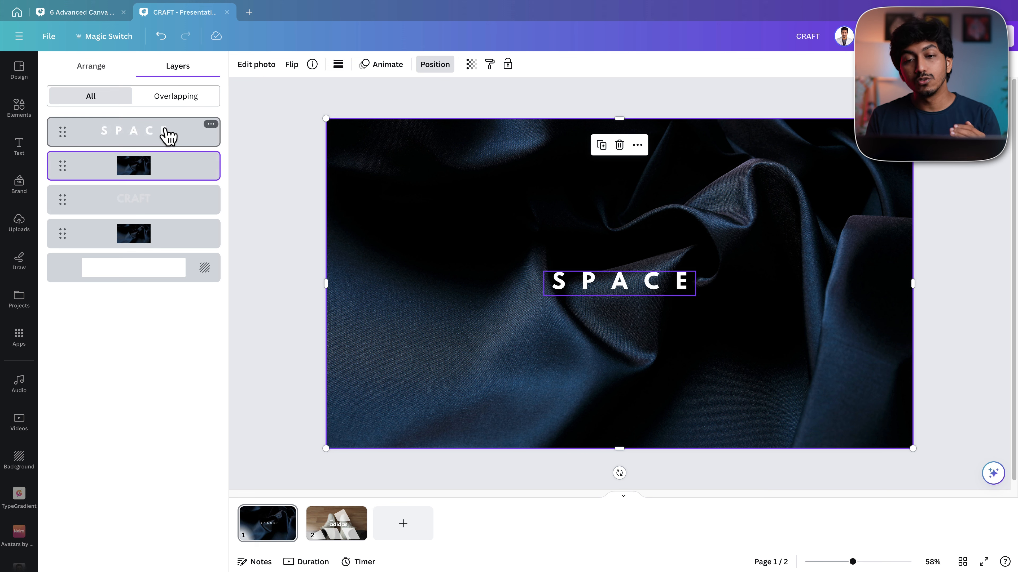
click(166, 138)
click(161, 200)
click(164, 172)
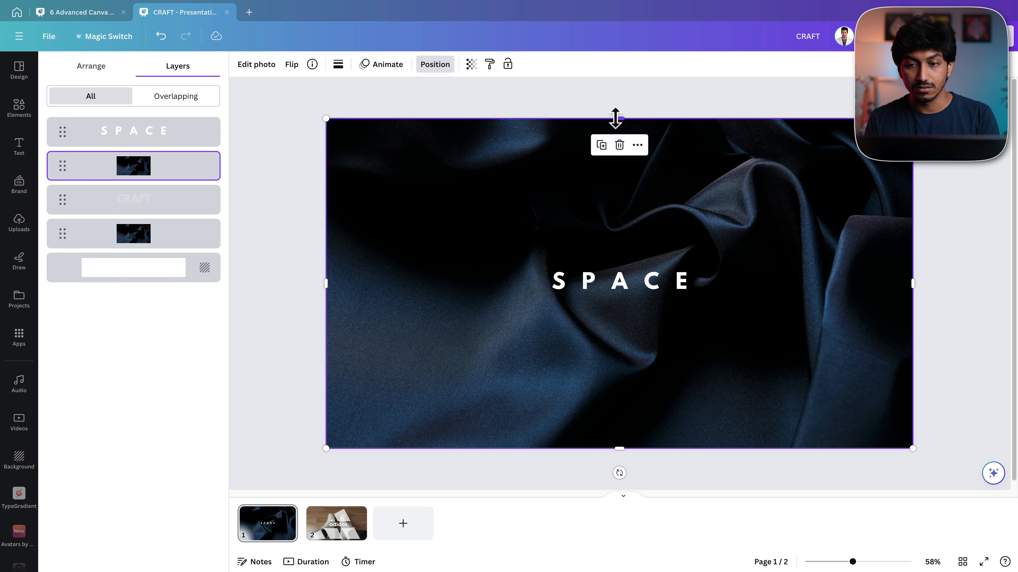
drag(616, 119, 621, 260)
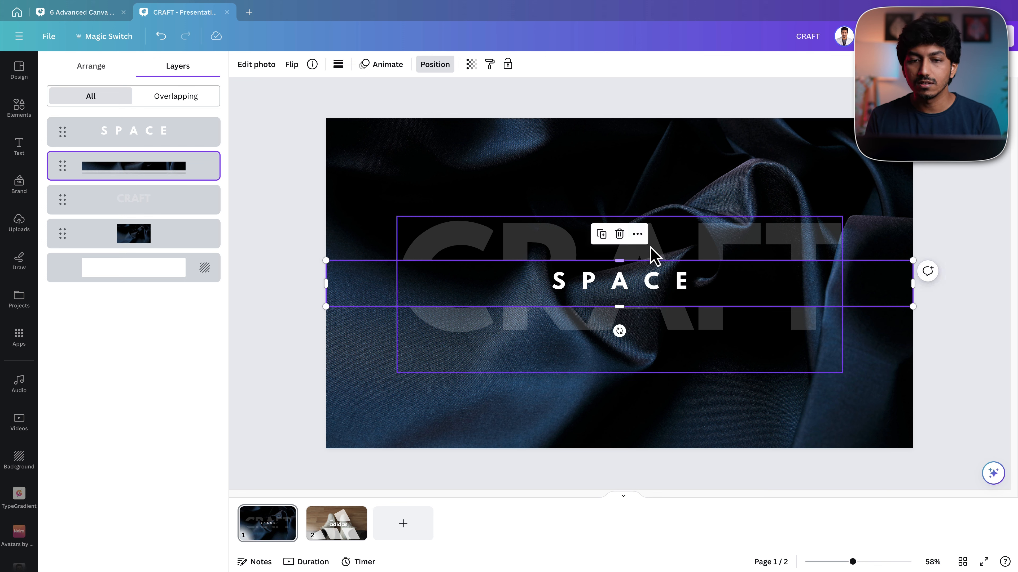
Step: Nudge the "CRAFT" title and the "SPACE" text down slightly to centre them on the photo band
click(730, 235)
drag(730, 235, 729, 237)
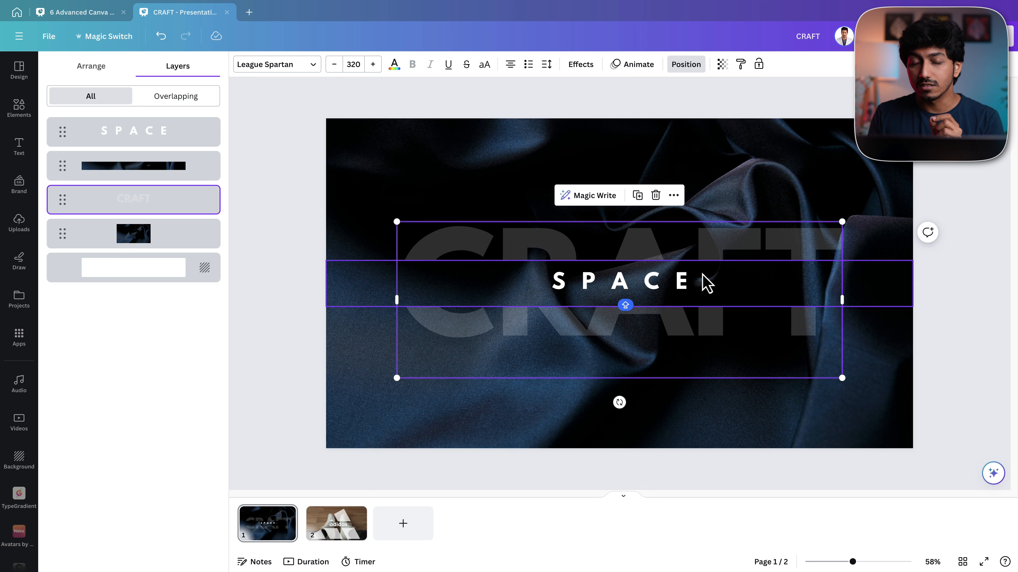
click(689, 283)
key(Down)
key(Down)
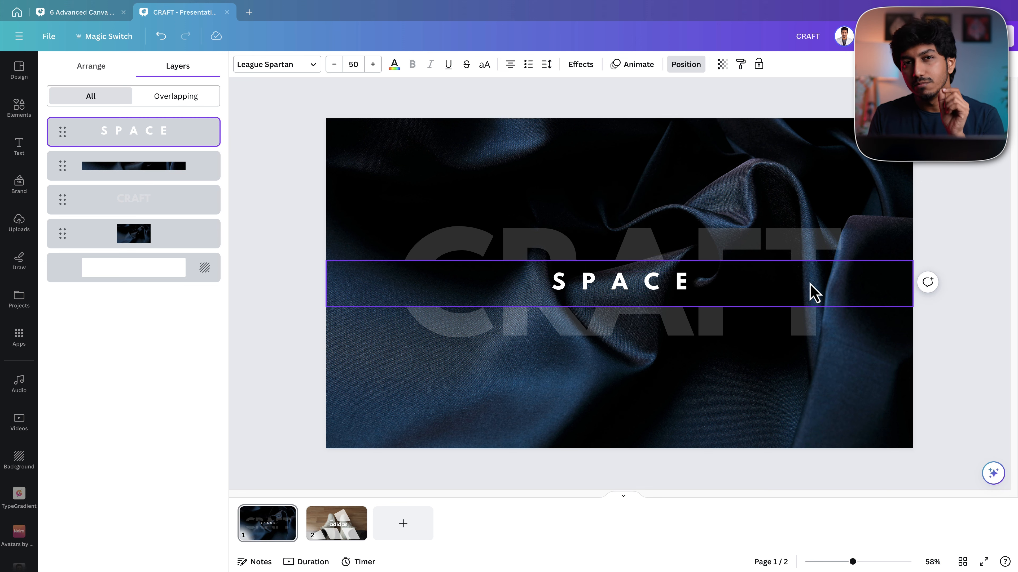
Step: Select the "CRAFT" title, "SPACE" text and photo band together and move them lower on the page
drag(954, 323, 692, 252)
drag(797, 239, 795, 276)
click(921, 320)
double_click(886, 320)
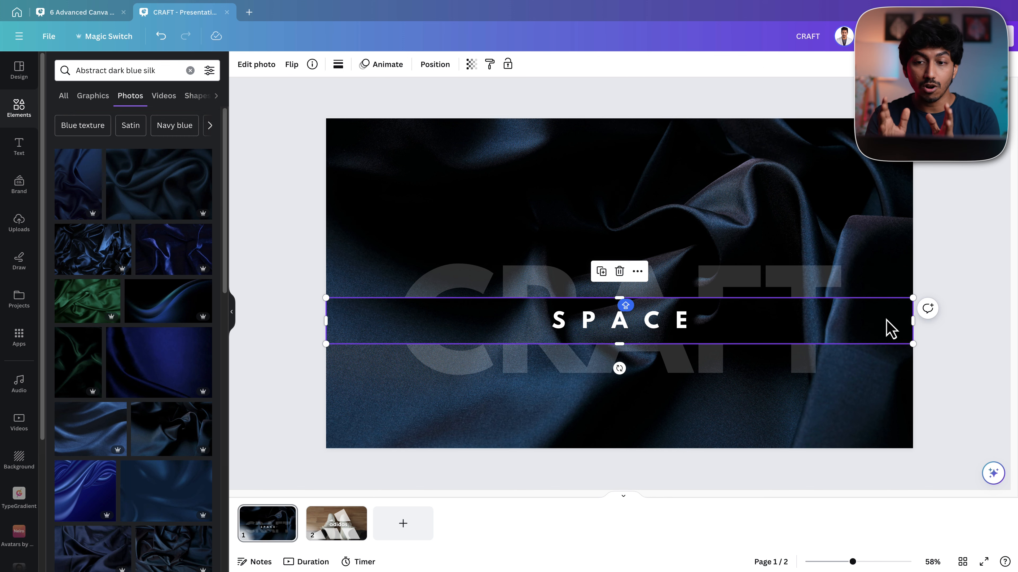
drag(779, 252, 782, 217)
click(963, 252)
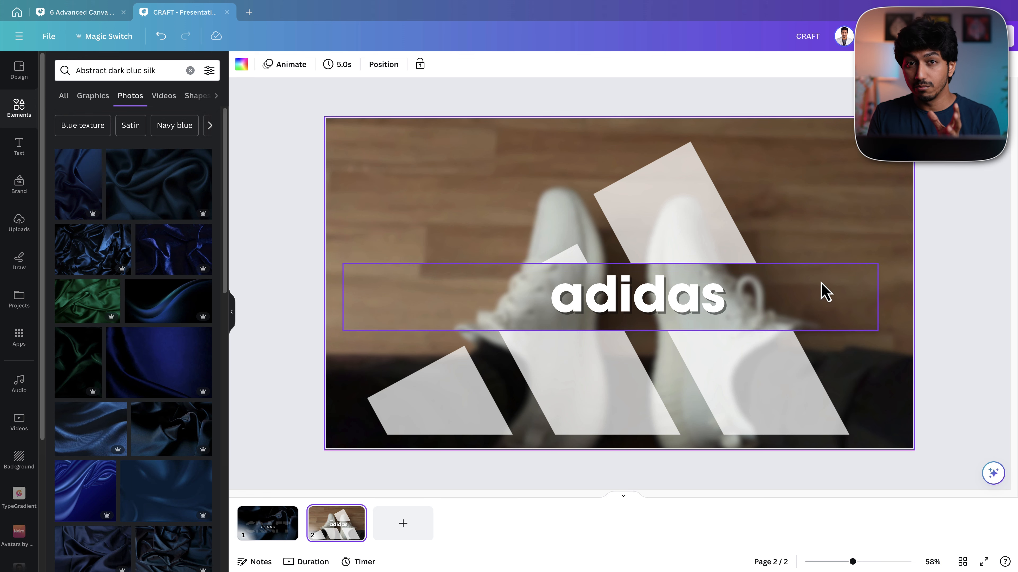
Step: Examine the semi-transparent three-stripe graphic on the adidas page and its image editing options
click(675, 216)
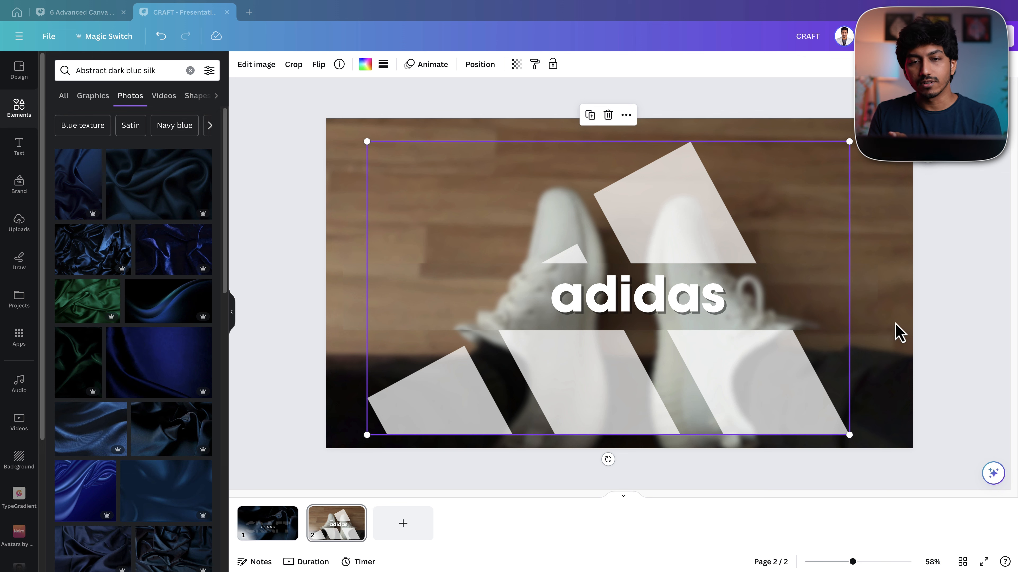
click(247, 68)
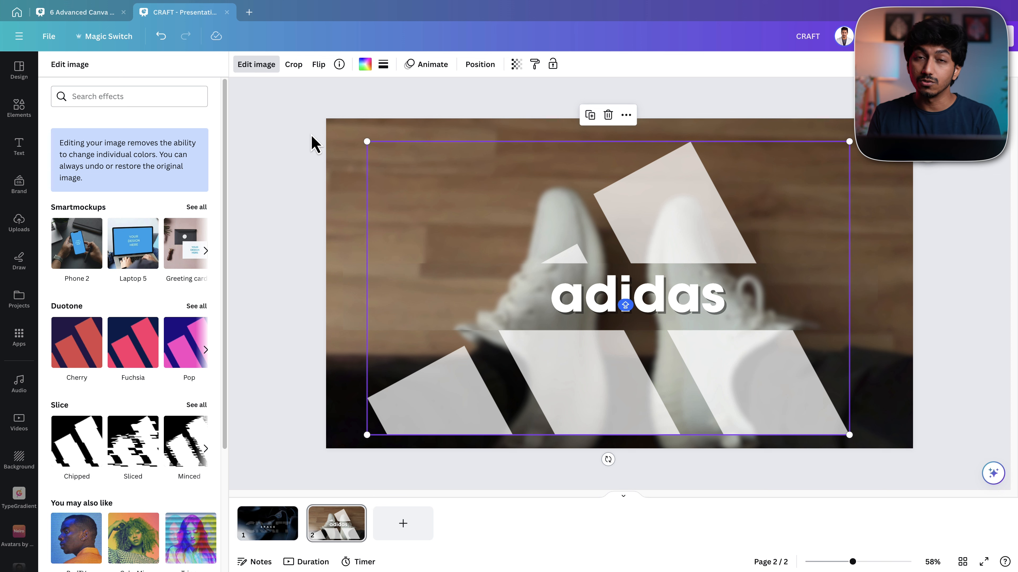
key(Escape)
click(931, 391)
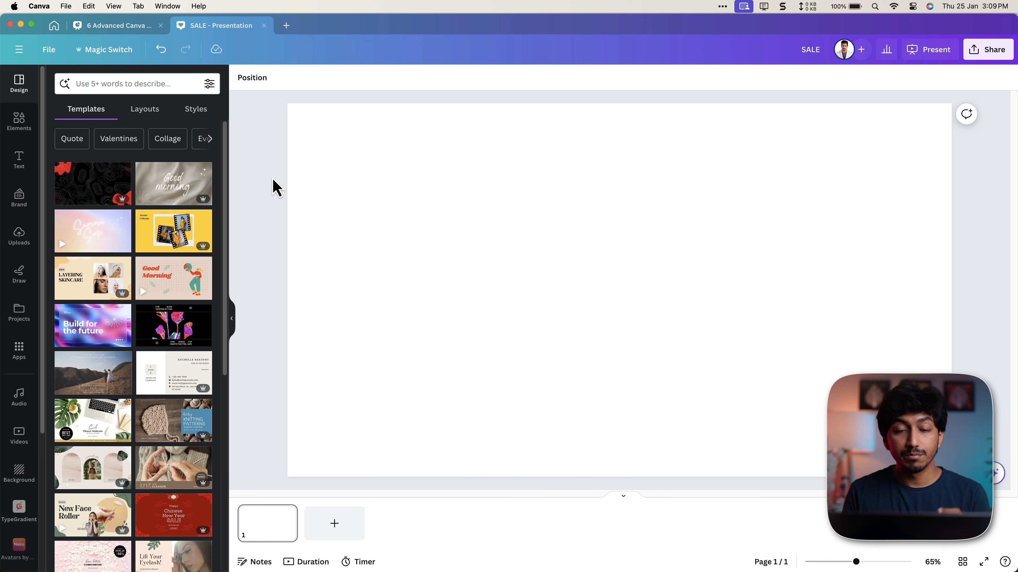
Step: Add a "SALE" text to the blank page and enlarge it to font size 273
text(SALE)
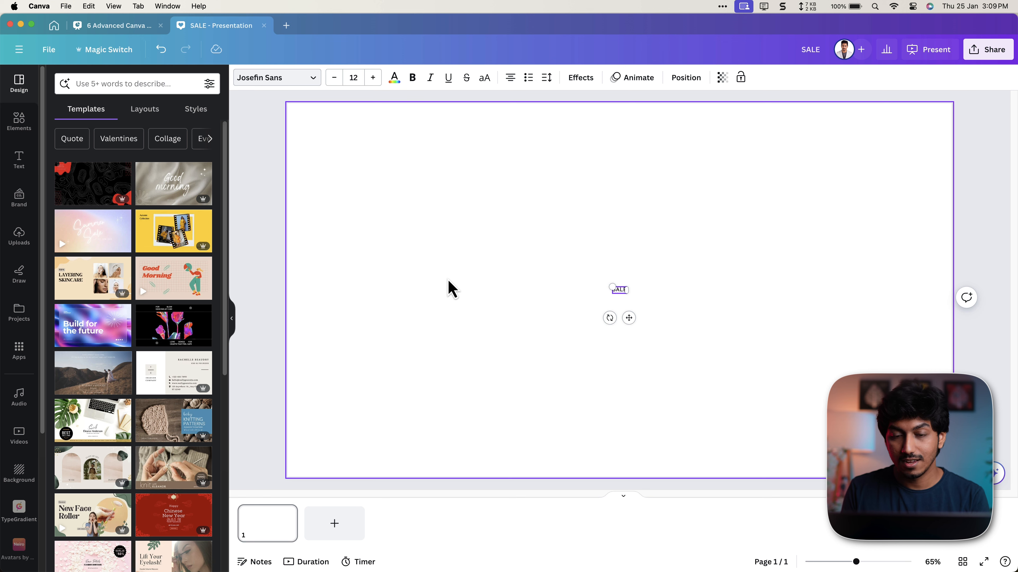
drag(610, 285, 447, 221)
Step: Change the font of the "SALE" text to Oswald
double_click(484, 266)
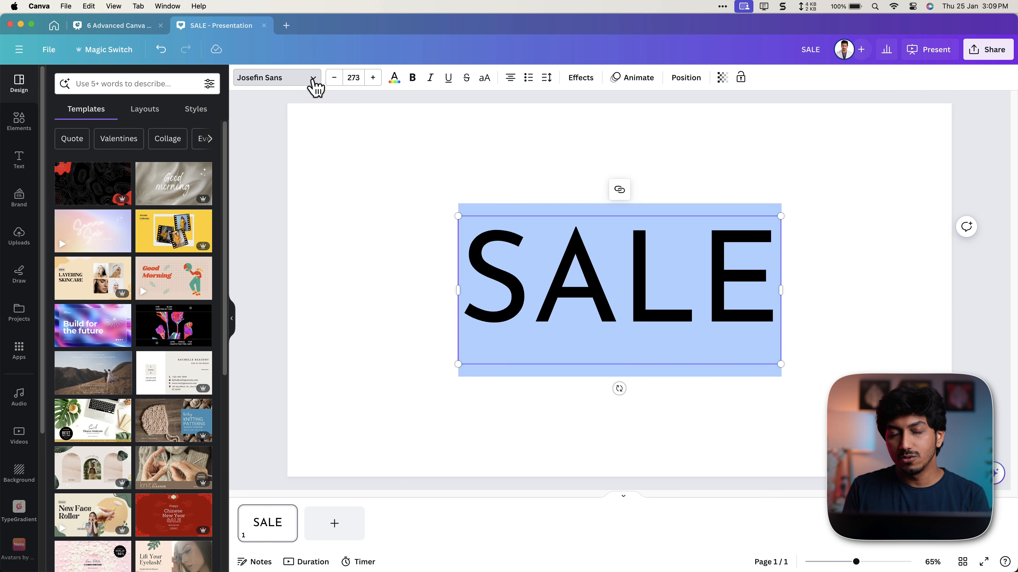
click(313, 80)
click(185, 102)
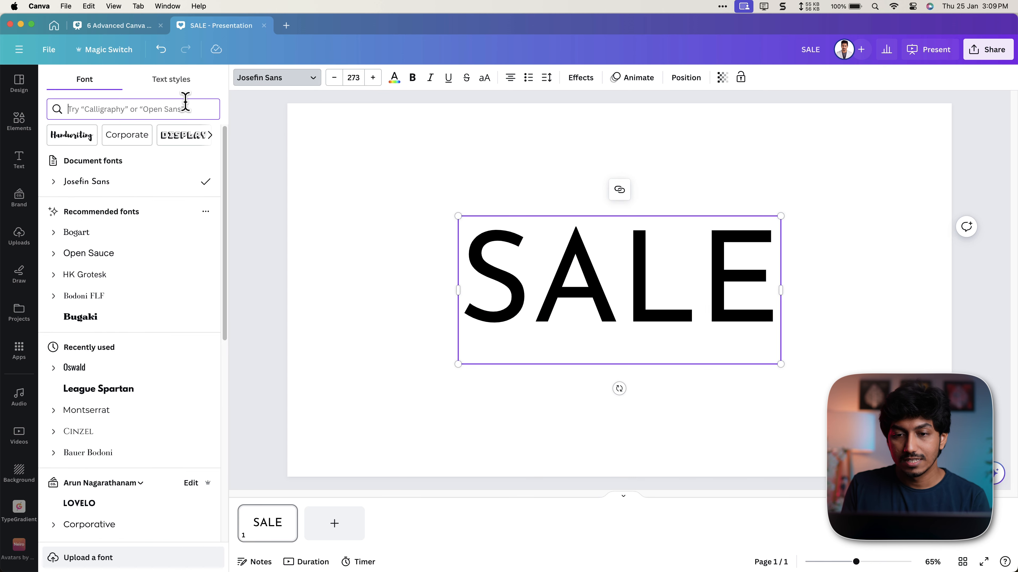
text(oswa)
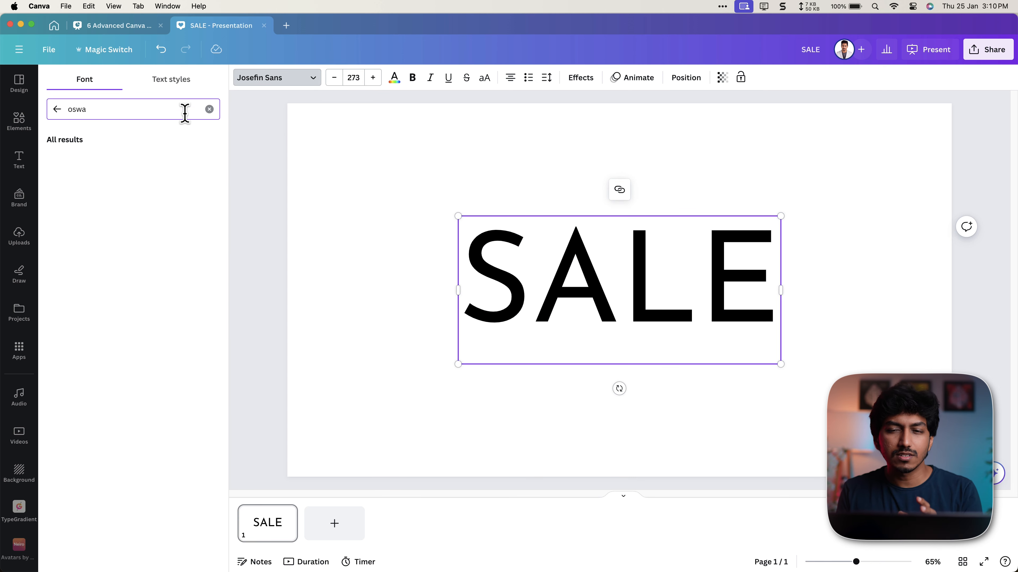
click(98, 160)
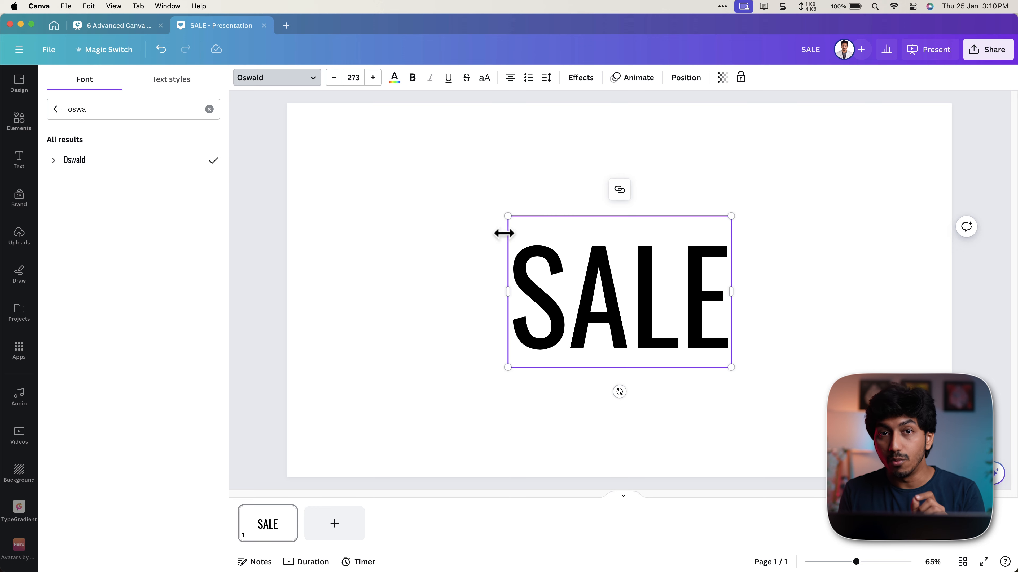
Step: Make the "SALE" text bold, enlarge it to font size 386 and place it on the right half of the page
drag(508, 218, 400, 187)
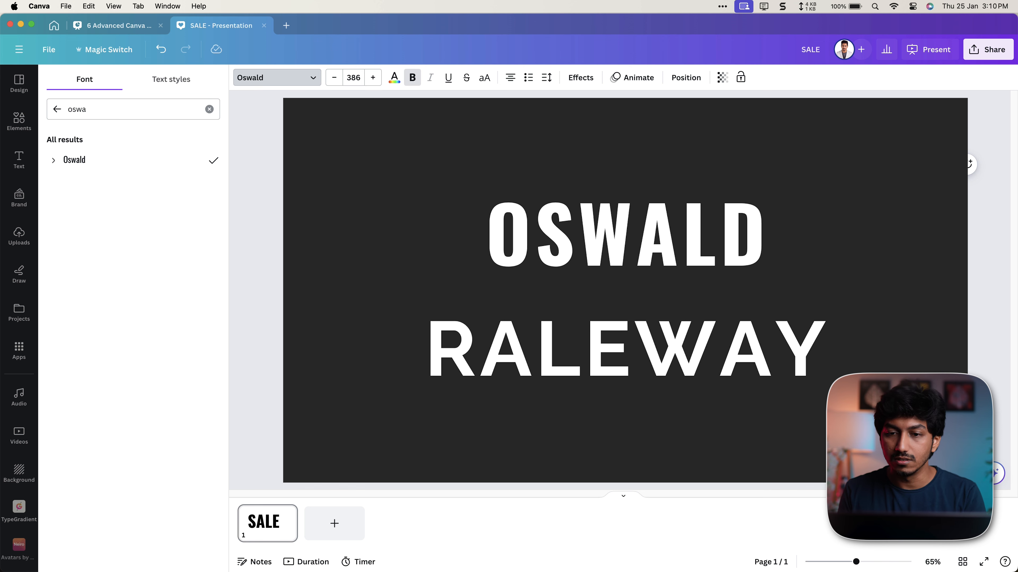
key(Escape)
click(581, 274)
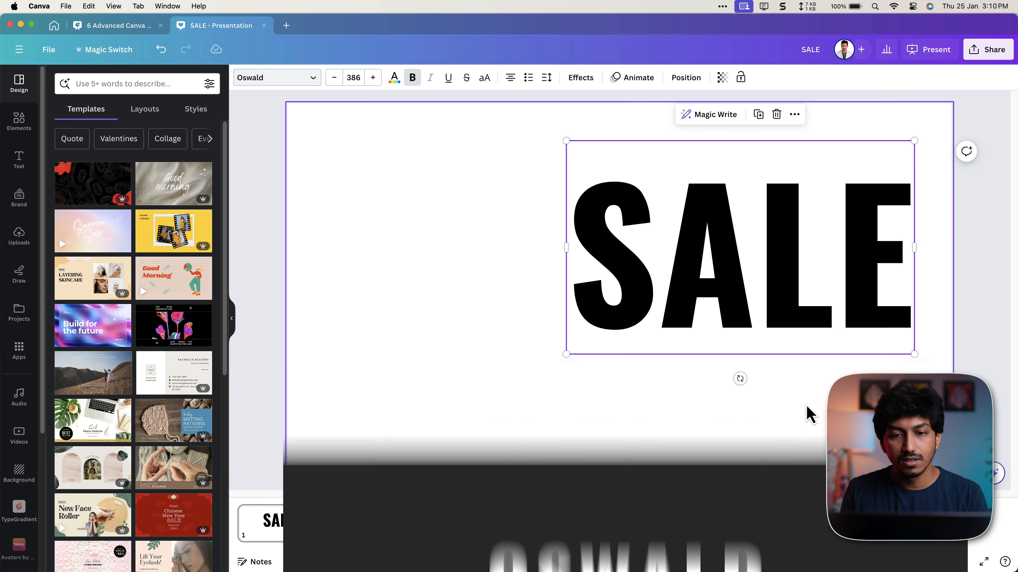
click(808, 413)
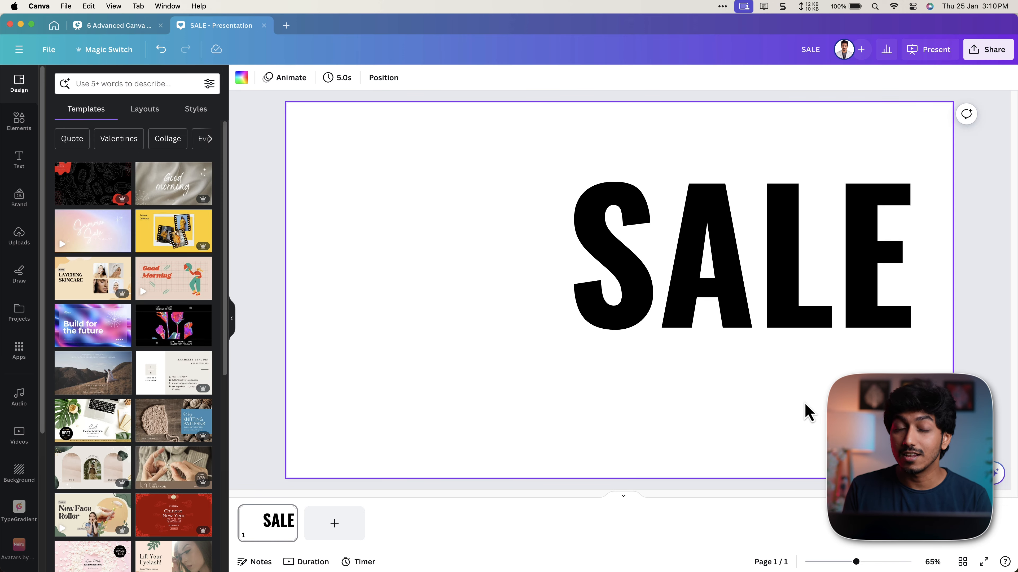
Step: Search the elements for "sale icon" and show all the matching graphics
click(20, 120)
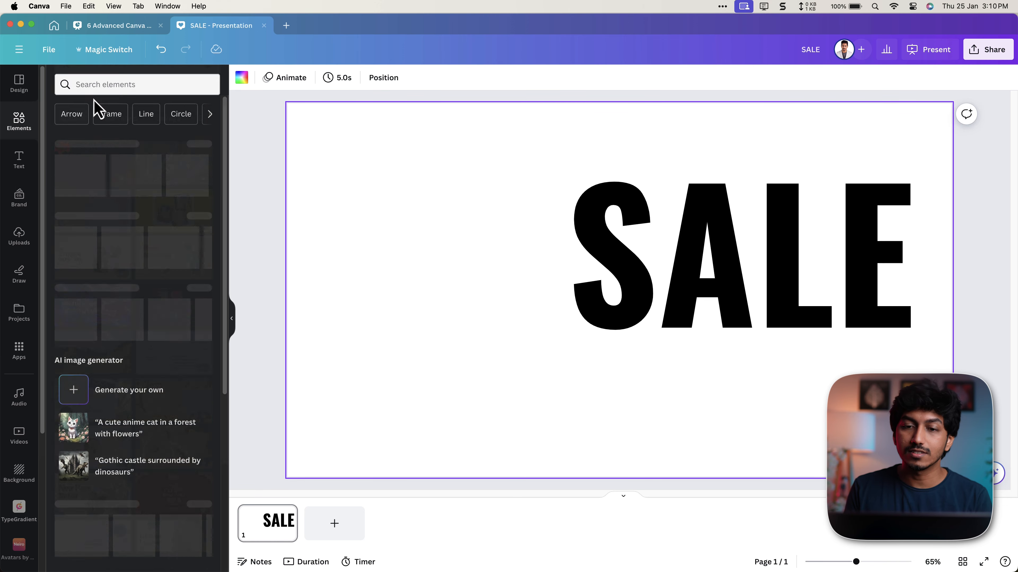
click(111, 84)
text(sale icon)
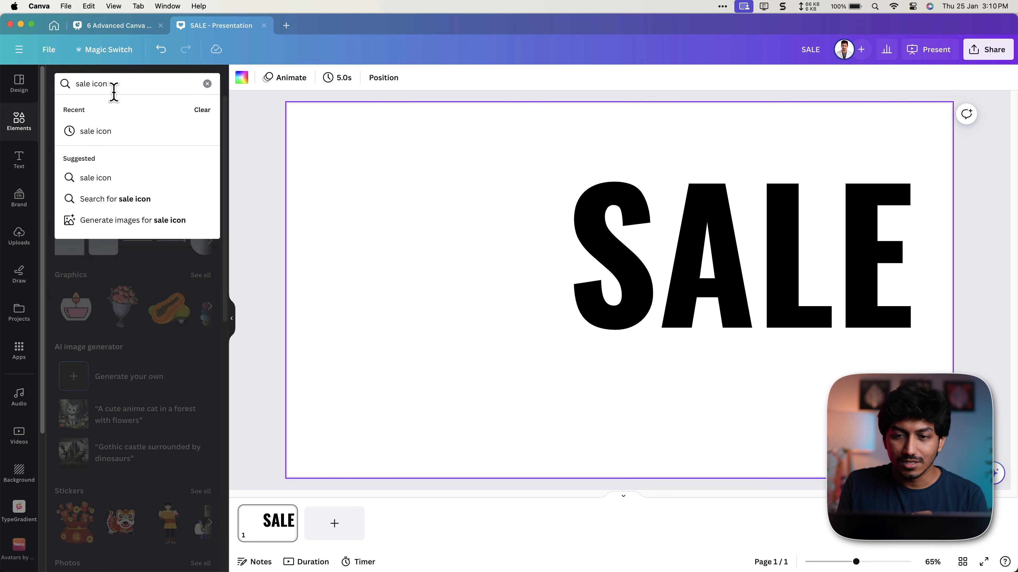
click(117, 133)
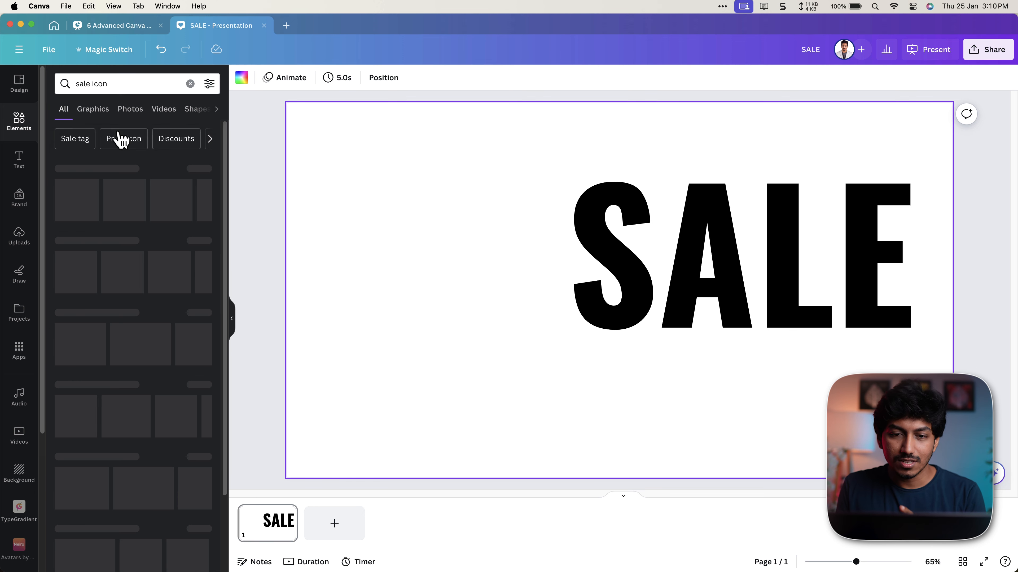
click(202, 170)
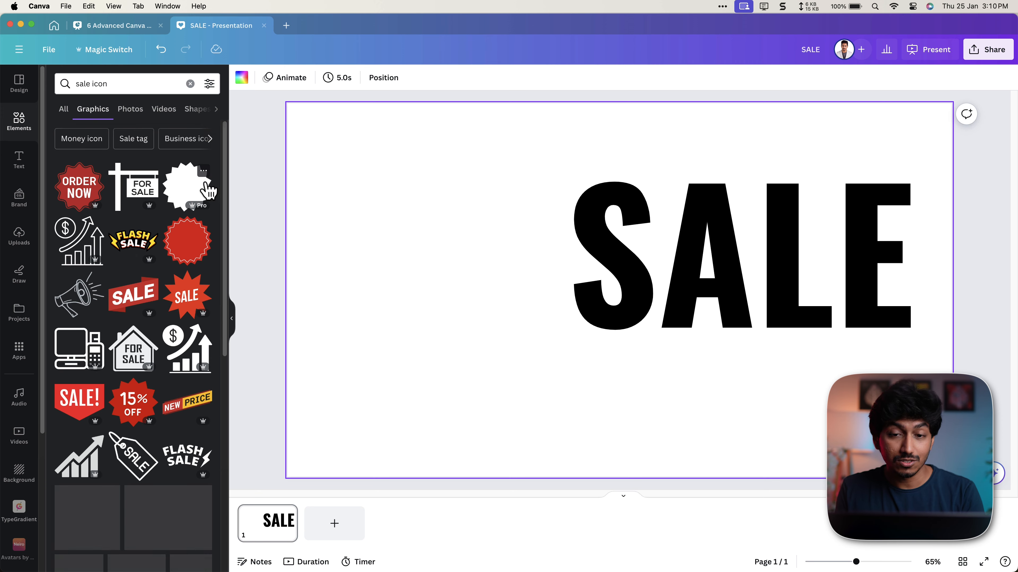
Step: Place the outlined megaphone graphic above the letter E of "SALE" and send it to the back
drag(79, 296, 824, 189)
drag(766, 276, 845, 191)
right_click(891, 140)
mouse_move(858, 273)
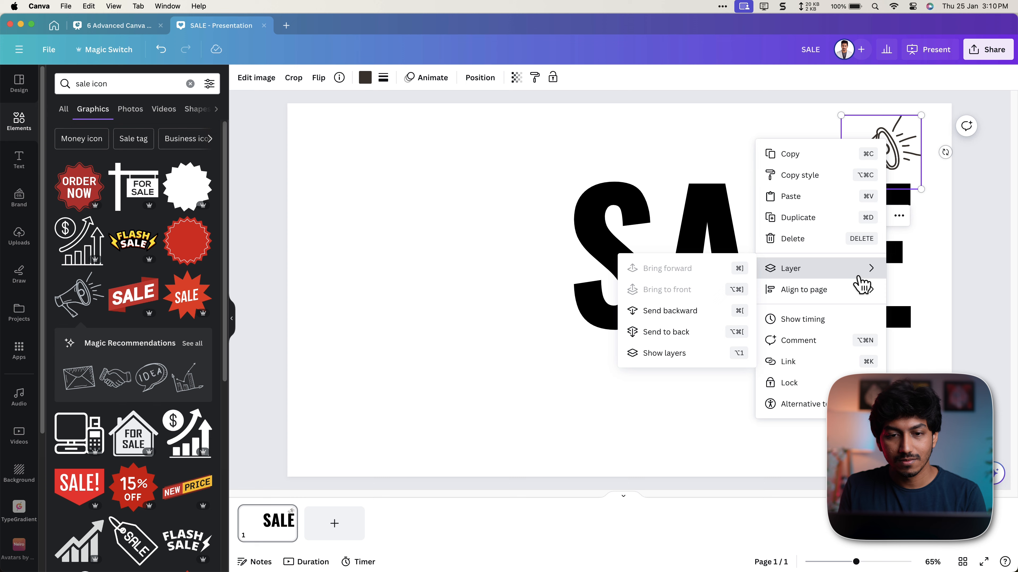
click(691, 332)
click(637, 405)
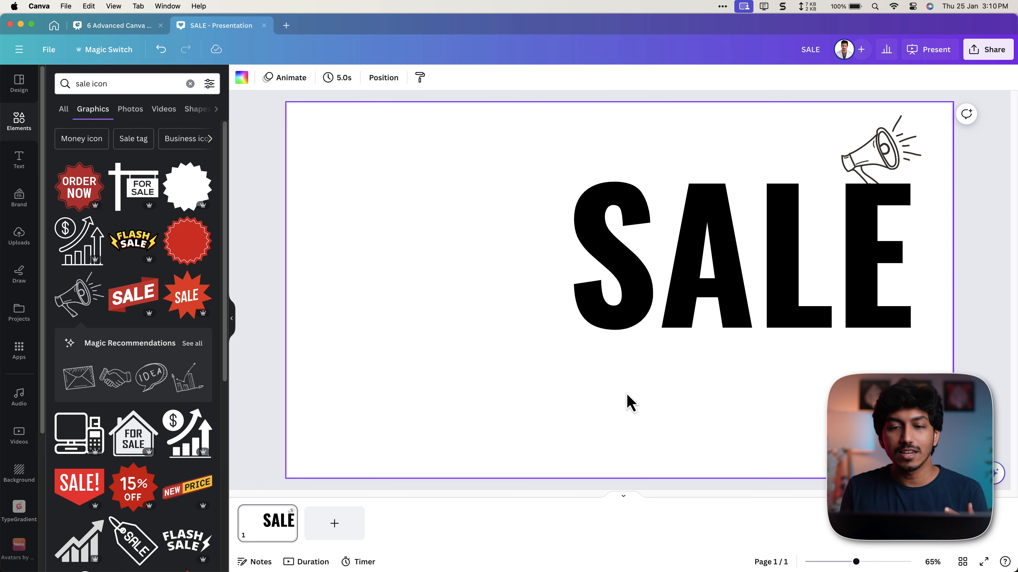
Step: Add a "%" text and enlarge it to font size 261
text(t)
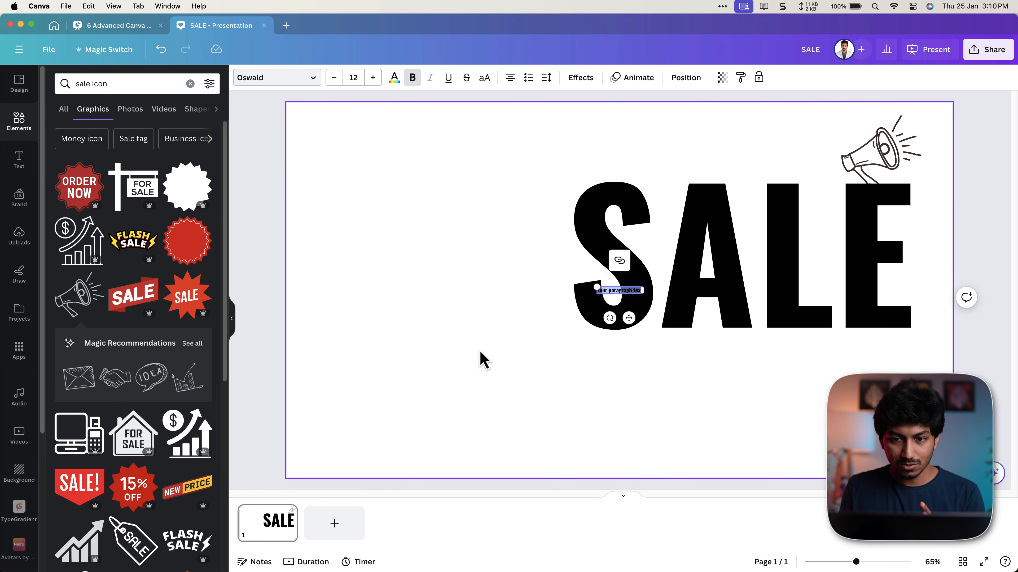
text(%)
click(601, 336)
click(619, 290)
drag(616, 287, 500, 154)
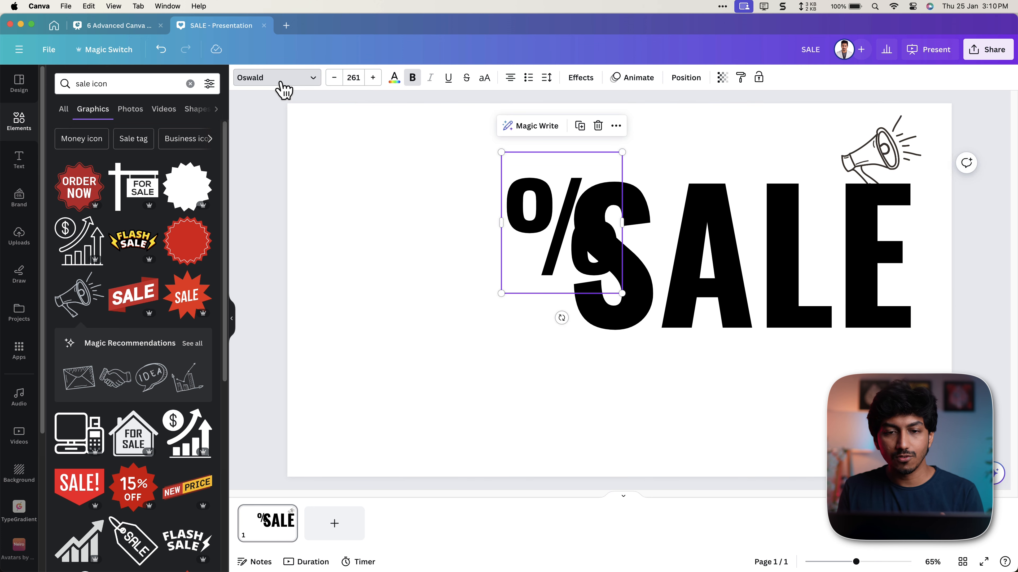
Step: Reduce the "%" text to font size 147, tilt it and fit it between the A and L of "SALE"
drag(553, 217, 747, 227)
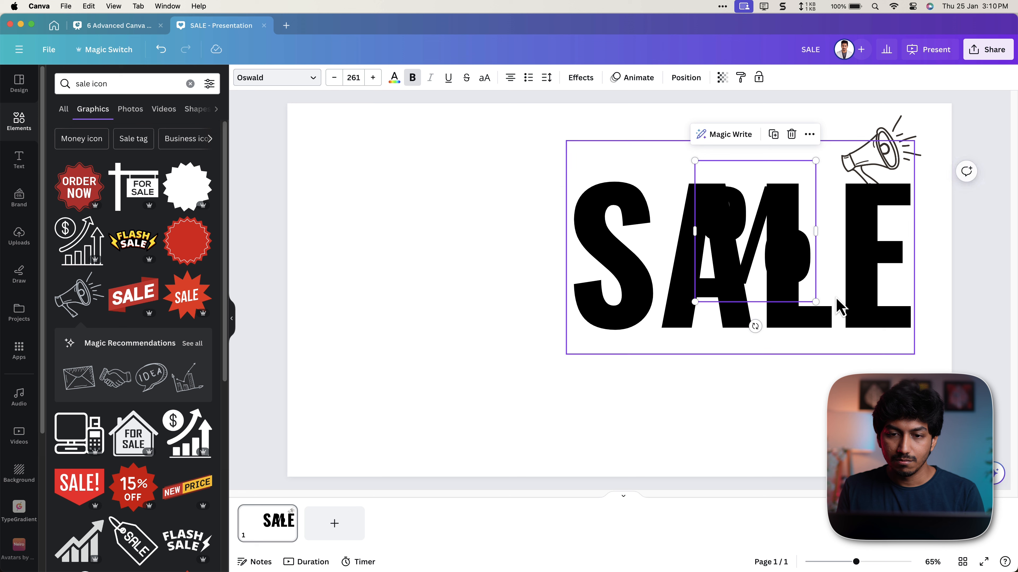
drag(815, 301, 799, 283)
drag(749, 244, 793, 238)
drag(717, 191, 704, 184)
drag(744, 214, 746, 215)
click(786, 339)
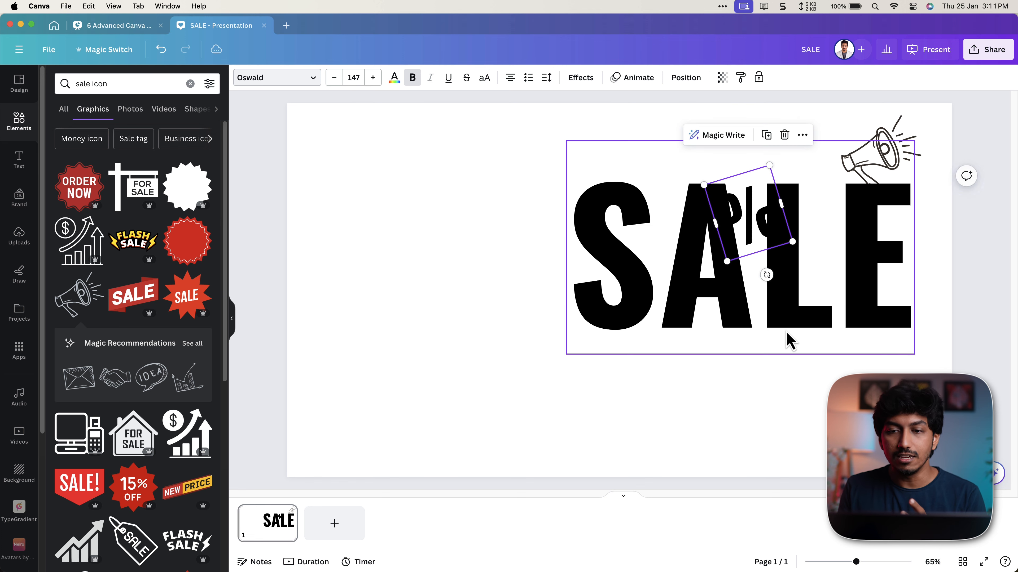
click(805, 397)
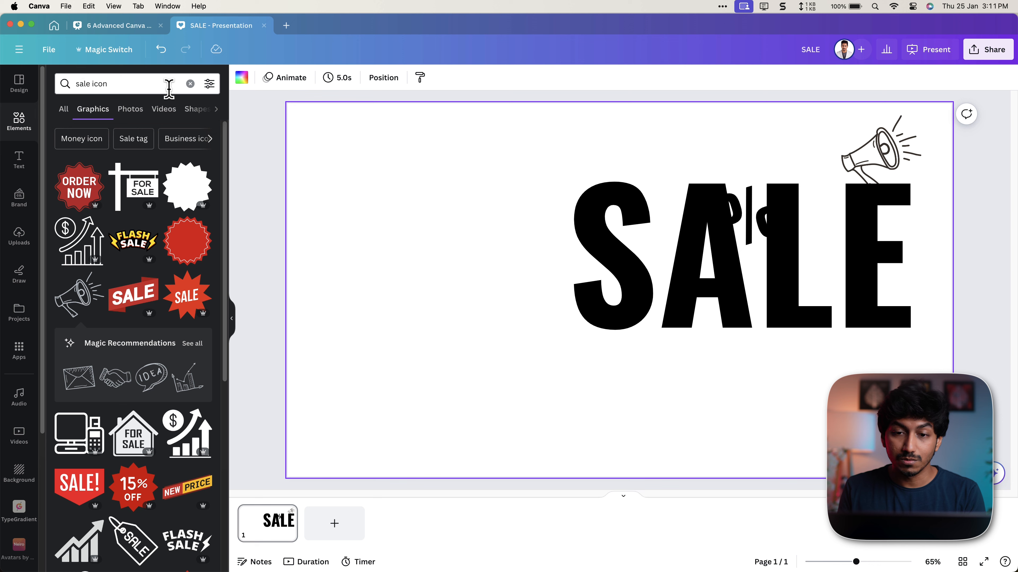
Step: Find "beauty care products" elements, add the photo of bottles and jars on a pale background and enlarge it to the page height
click(190, 84)
text(bea)
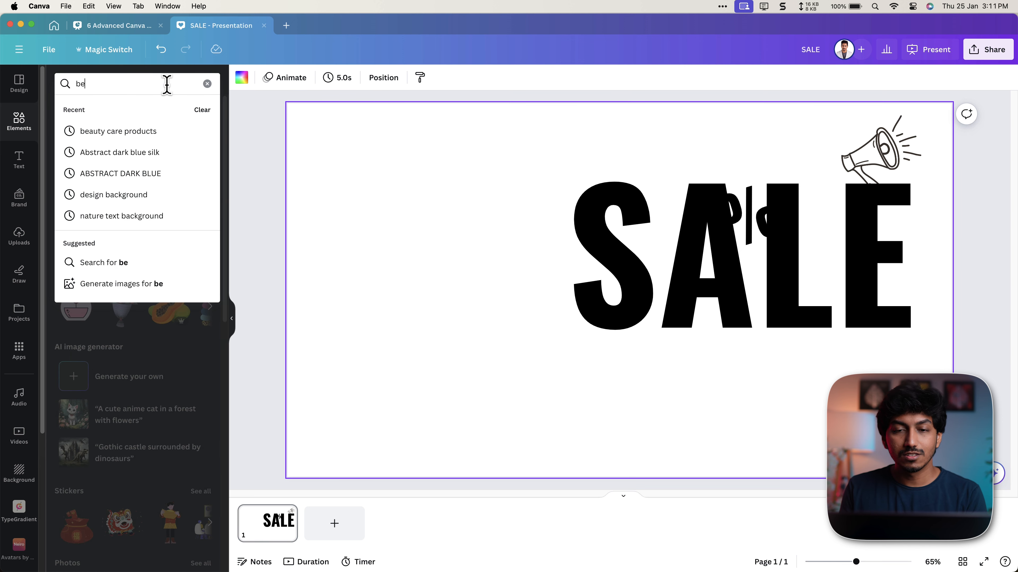
key(Caps_Lock)
text(U)
key(Caps_Lock)
text(ty)
click(72, 129)
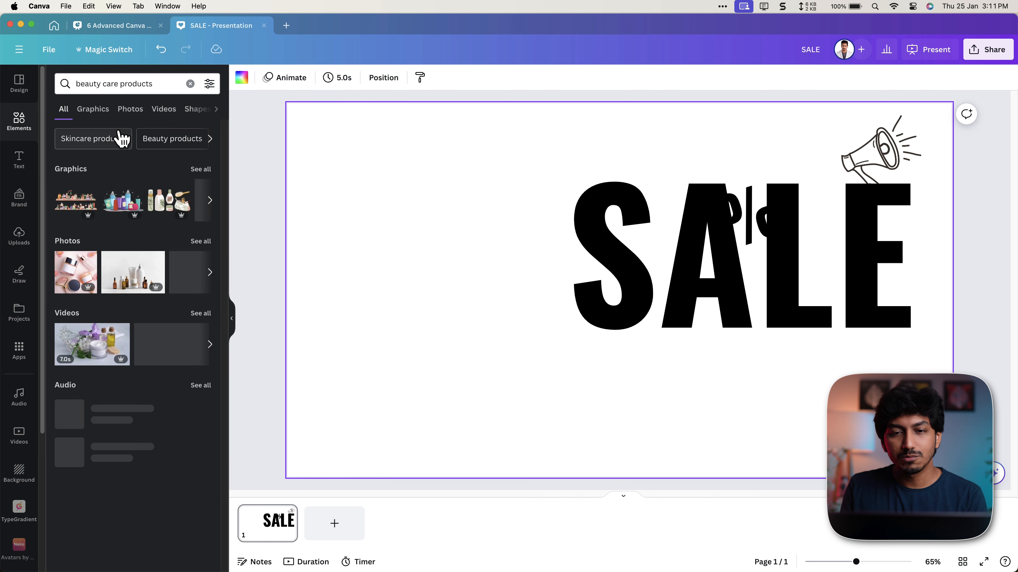
click(134, 272)
drag(394, 440, 340, 477)
Step: Separate the products from the photo with Magic Grab and move the photo background beneath the megaphone in the layer order
click(256, 79)
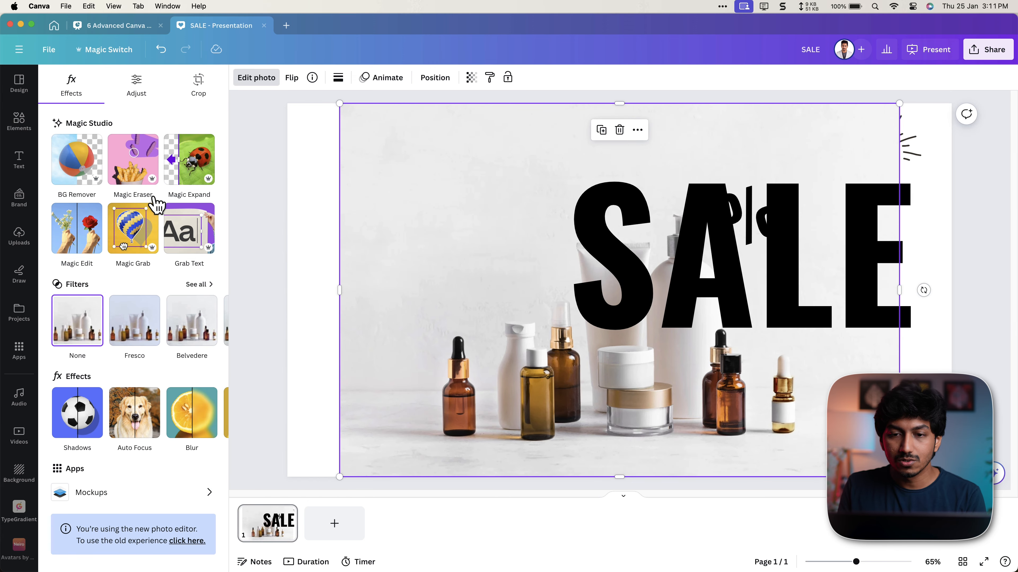
click(130, 234)
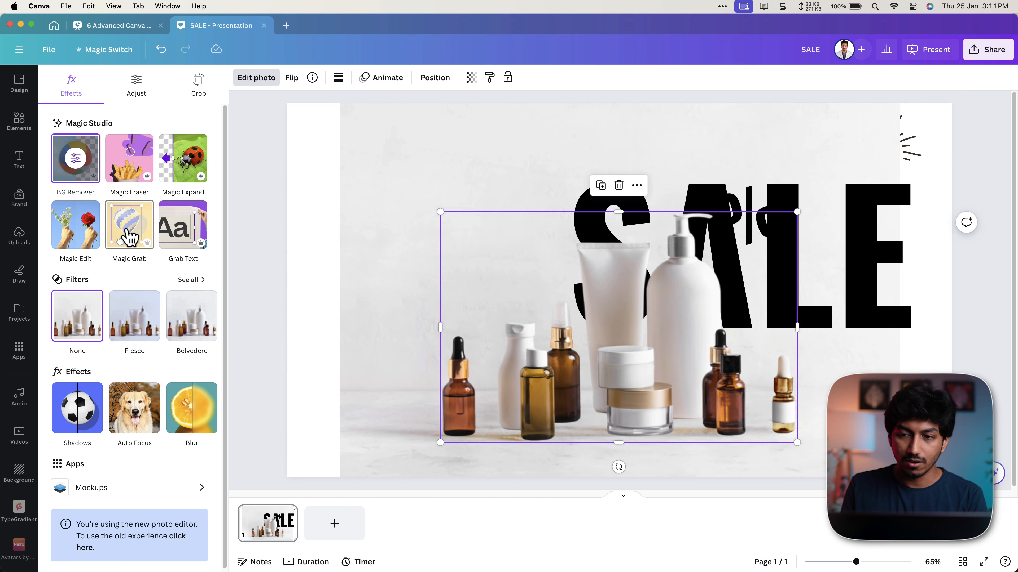
click(443, 79)
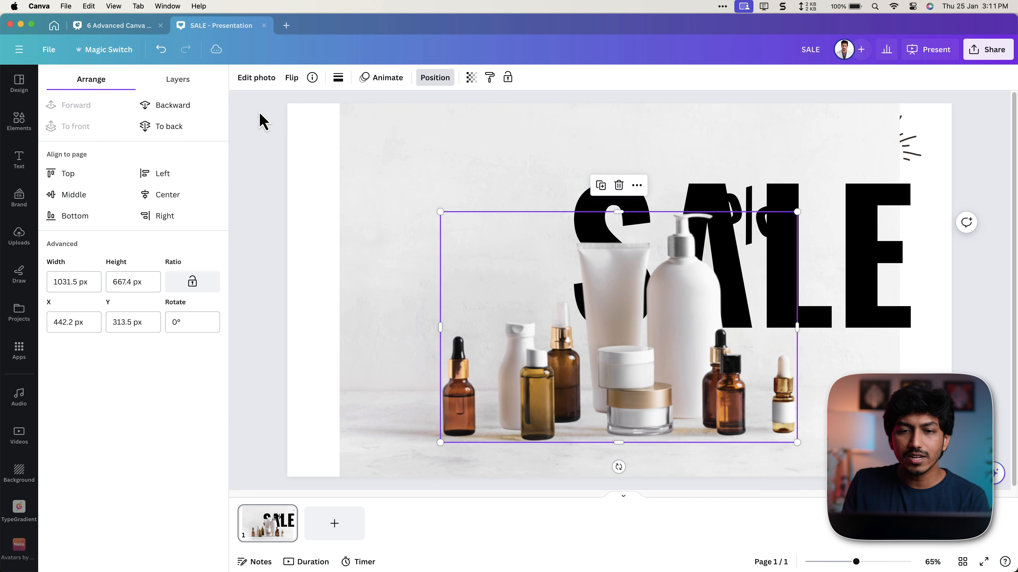
click(197, 86)
drag(143, 259, 149, 301)
Step: Enlarge the photo background to fill the page, then shrink the product cutout and move it lower, overlapping the S of "SALE"
drag(336, 478, 282, 499)
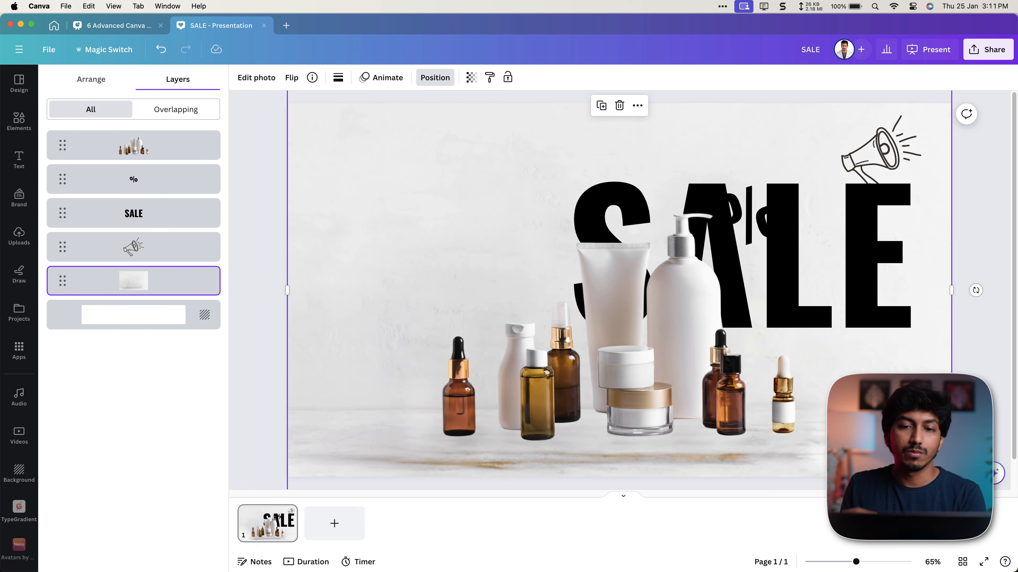
drag(631, 364, 574, 386)
drag(740, 235, 676, 269)
mouse_move(565, 400)
mouse_down()
mouse_move(554, 400)
mouse_move(566, 402)
mouse_up()
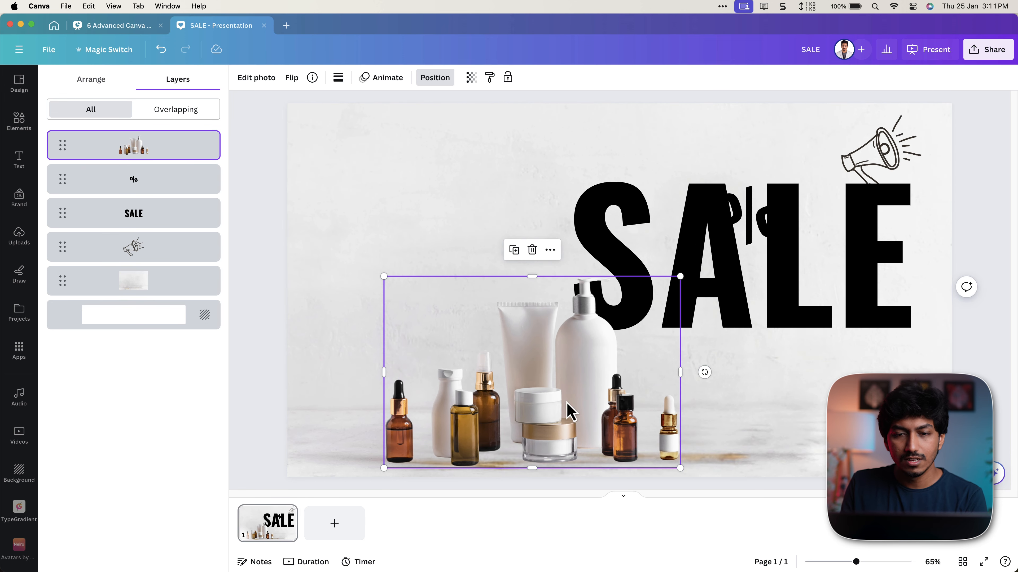
Step: Apply a Drop shadow to the product cutout with blur amount 60 and angle 20
click(256, 78)
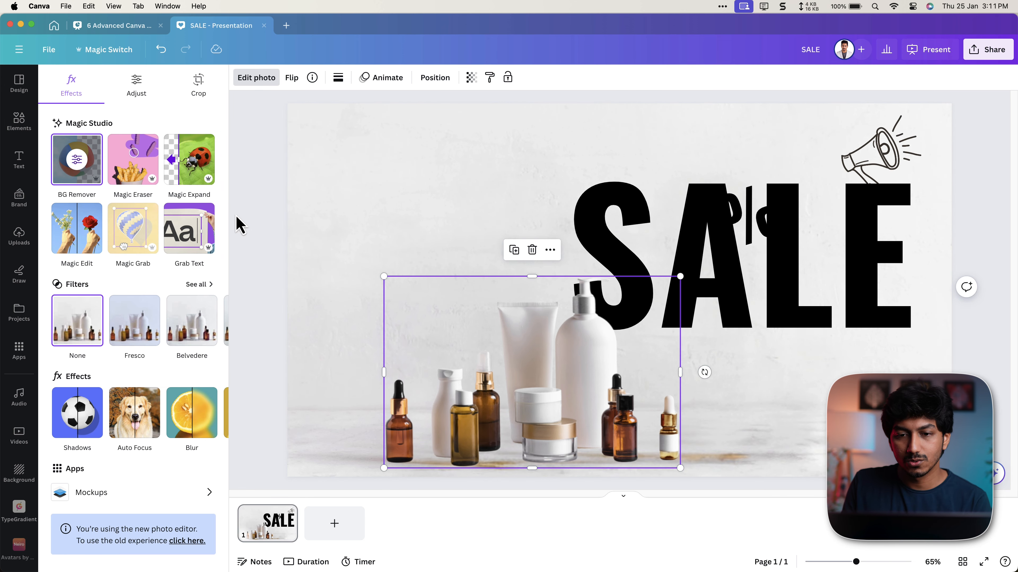
click(145, 205)
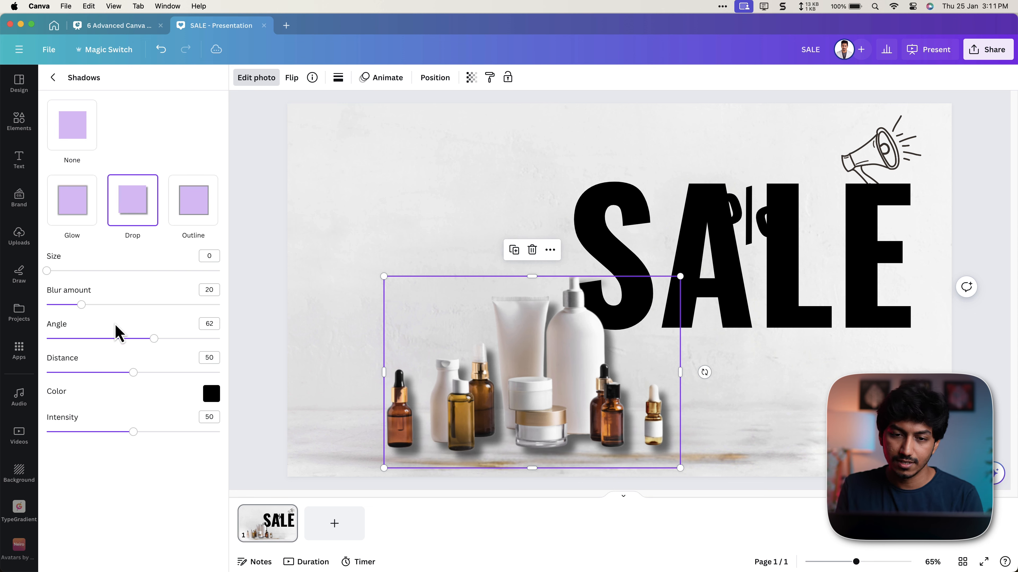
drag(82, 308, 83, 340)
Step: Move the product cutout down to the page's lower edge, enlarge it slightly and shift it a little to the right
drag(568, 399, 546, 406)
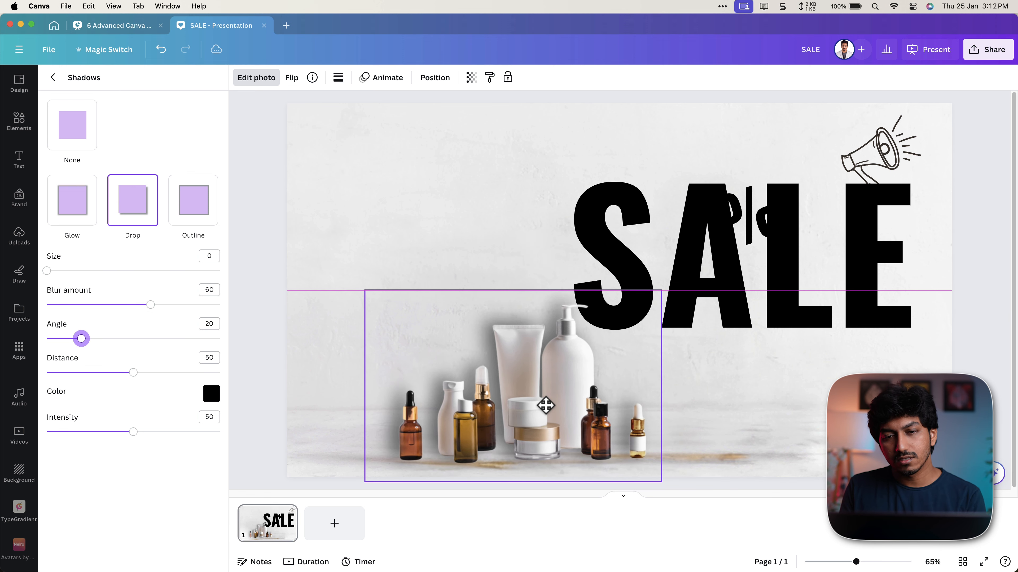
drag(546, 407, 550, 422)
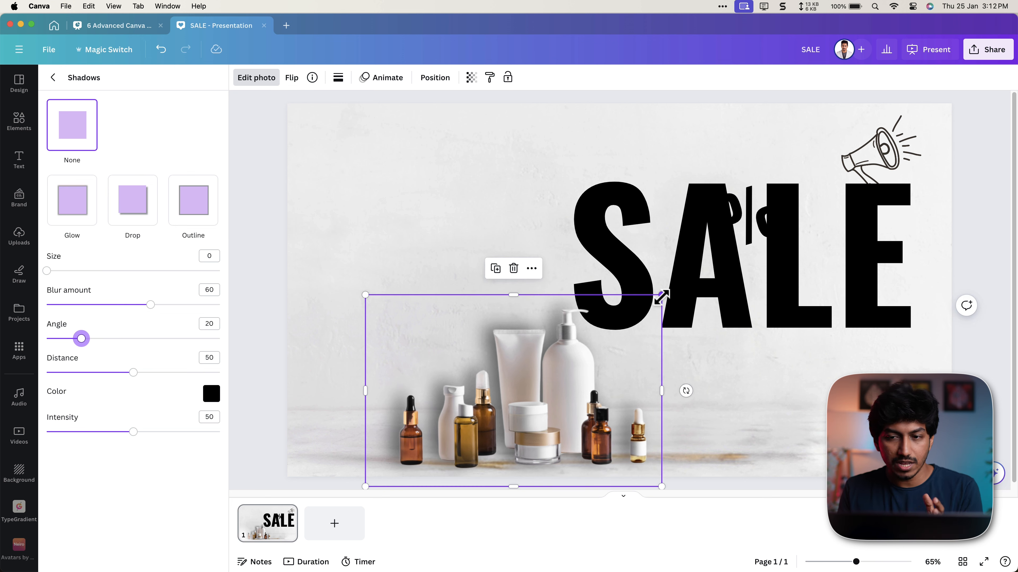
drag(661, 295, 668, 289)
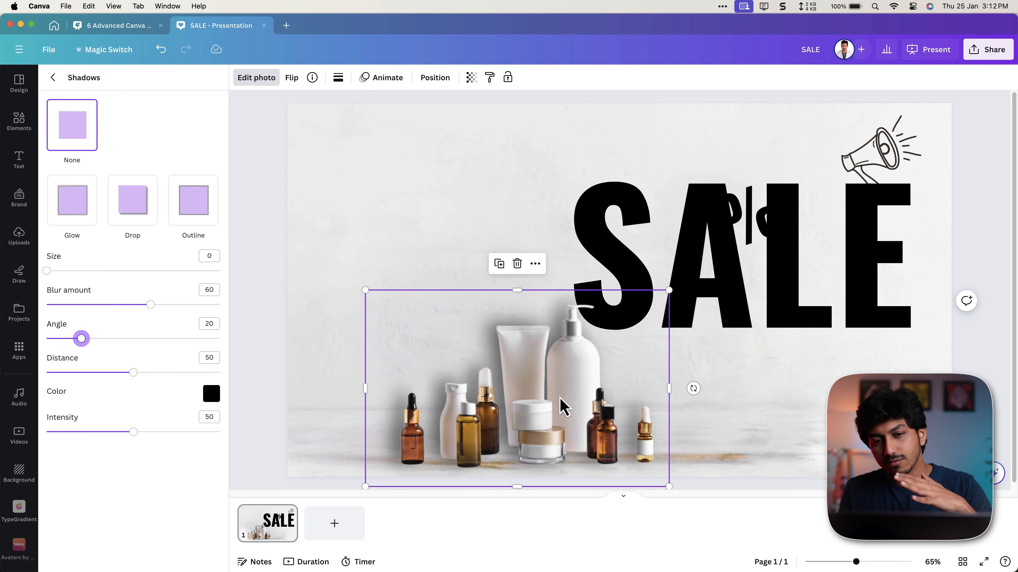
click(803, 423)
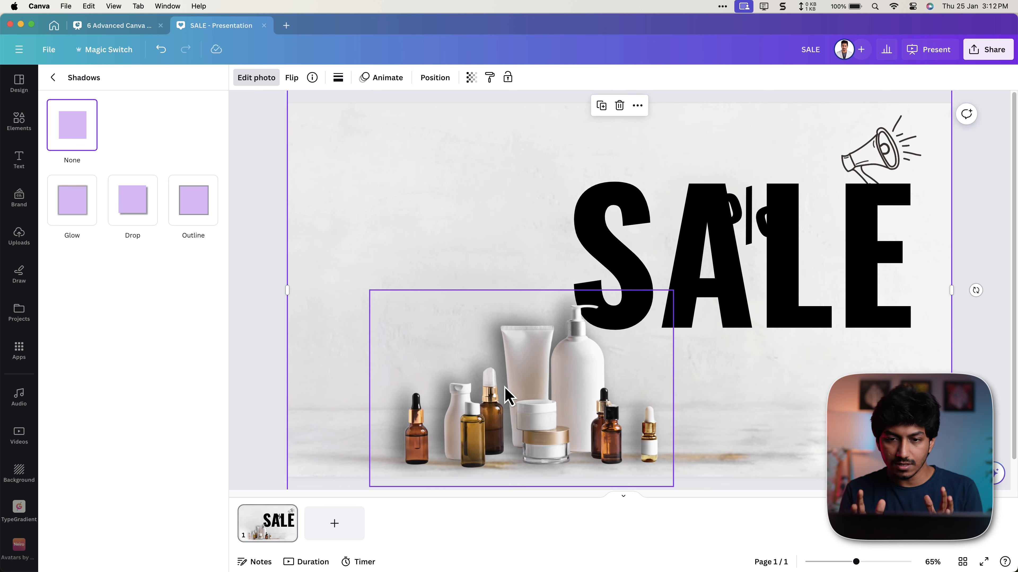
click(506, 395)
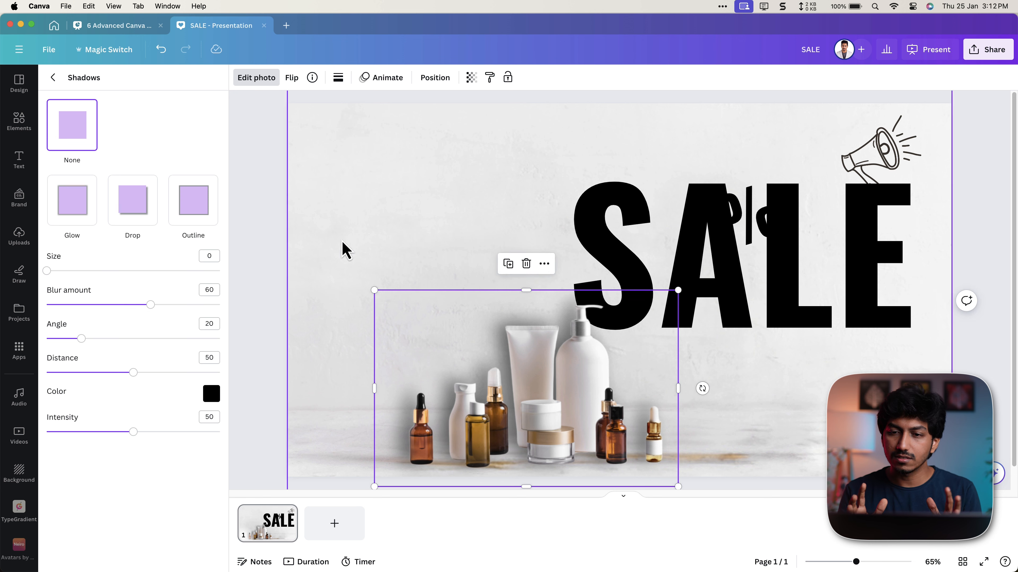
click(394, 299)
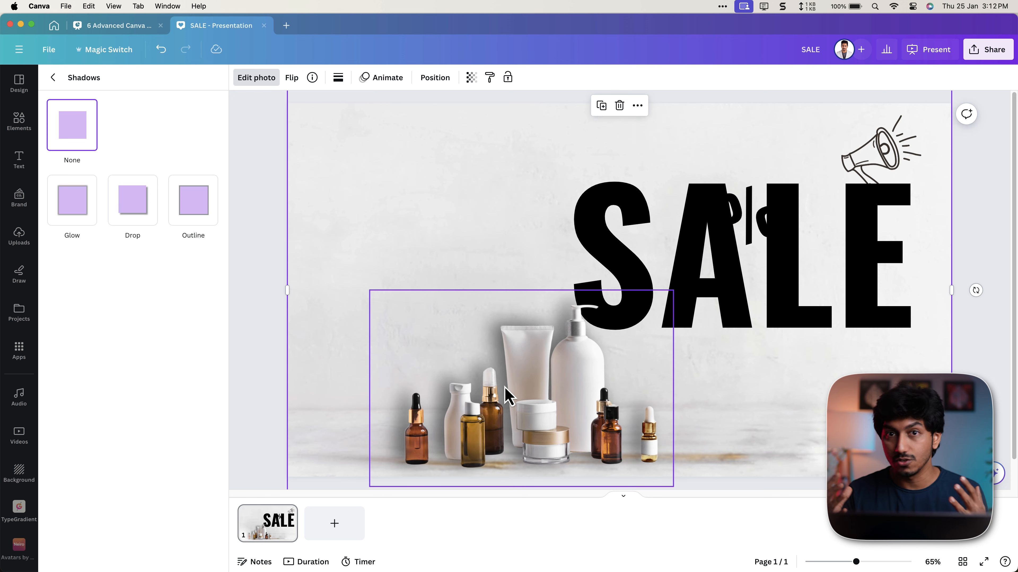
click(506, 394)
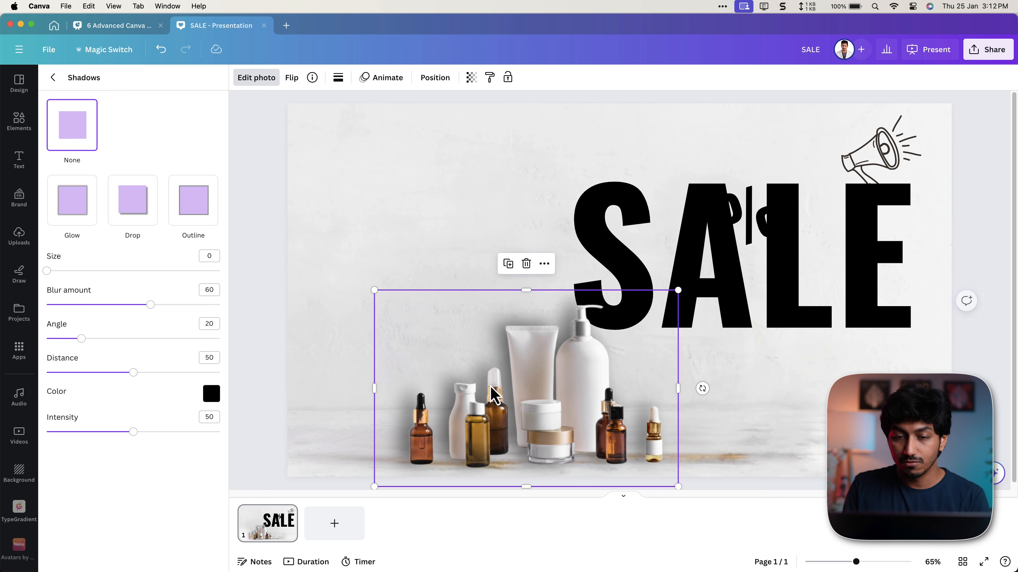
Step: Search elements for "indoor shot attractive female", add the photo of the surprised woman on green and remove its background
click(36, 119)
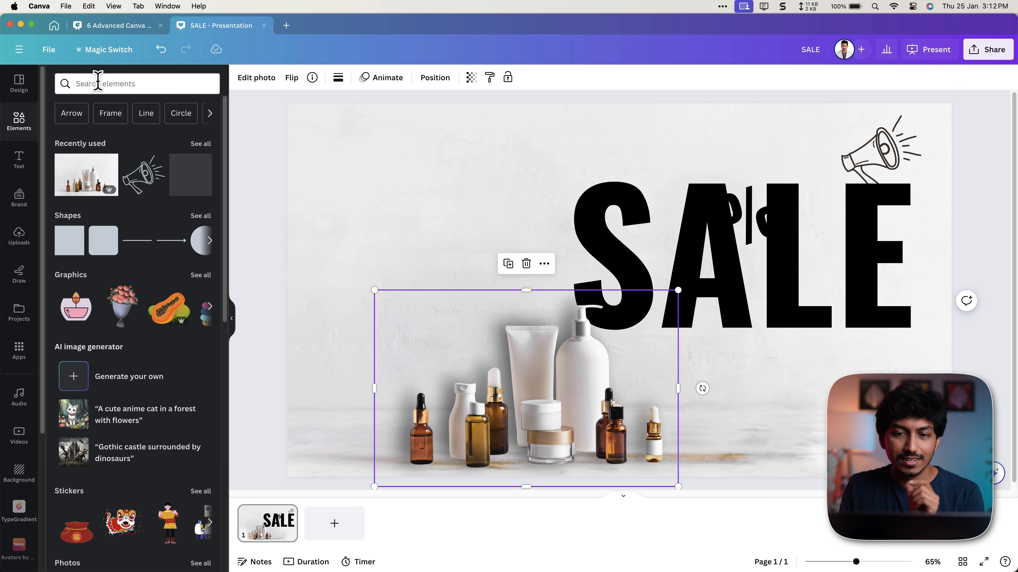
click(100, 82)
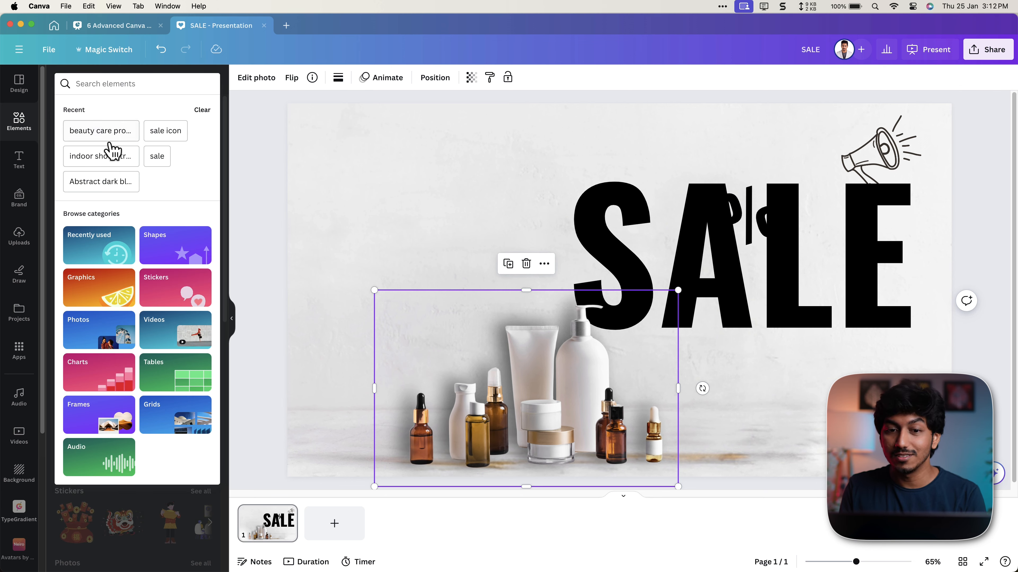
click(75, 167)
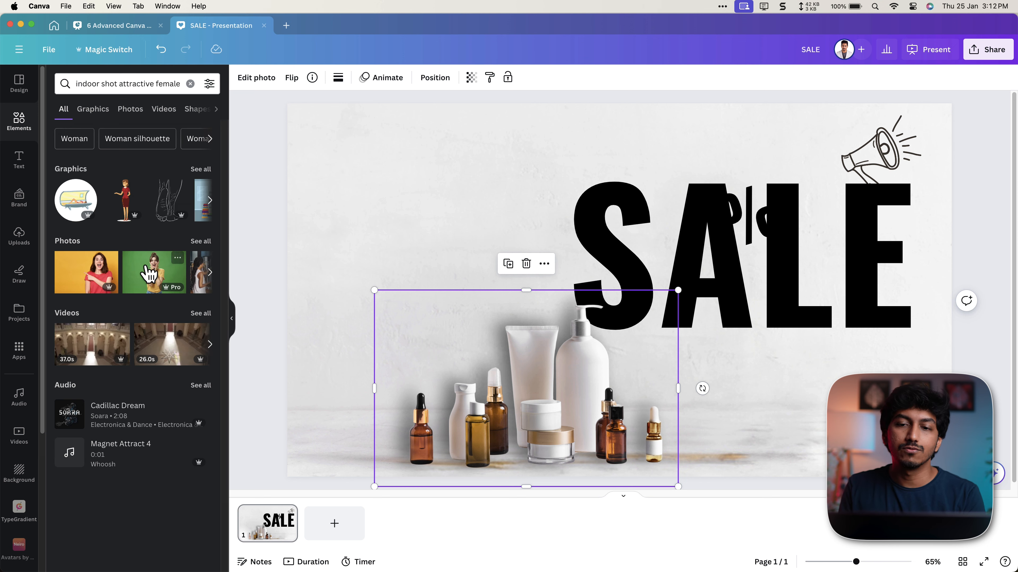
click(141, 278)
drag(474, 279, 439, 308)
click(258, 79)
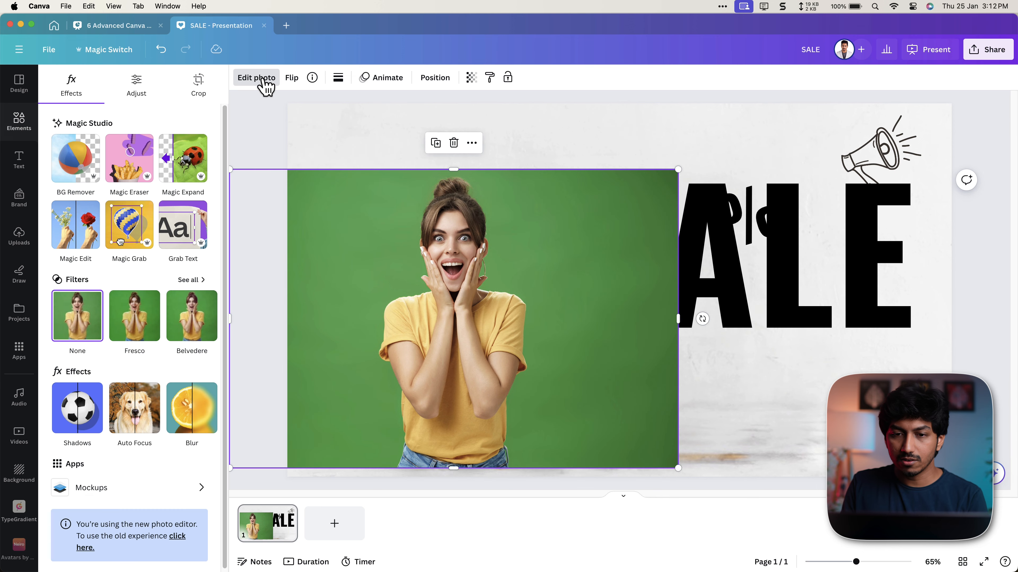
click(85, 162)
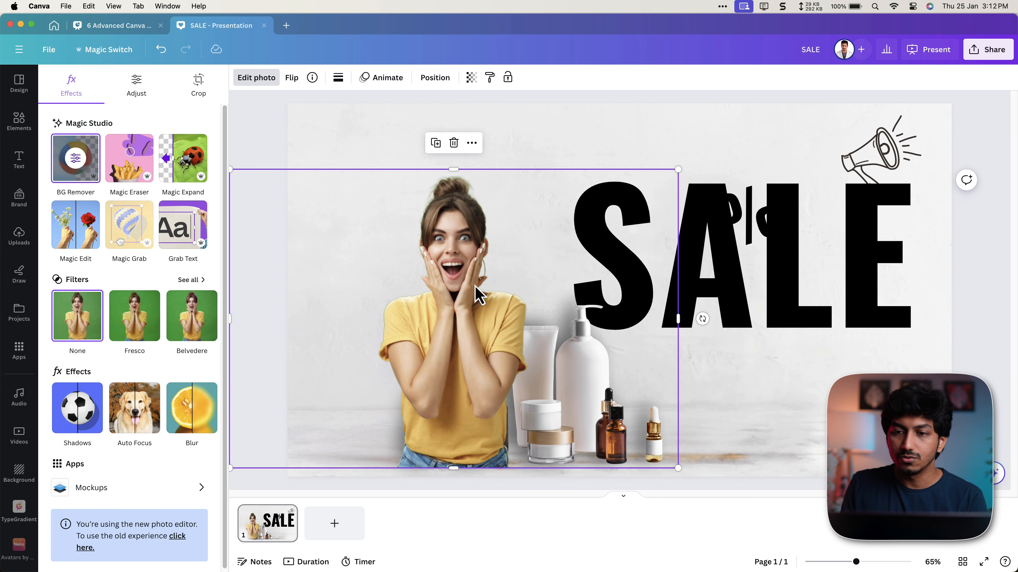
Step: Crop the empty sides of the woman's cutout and move it to the page's lower-left corner
drag(229, 321, 363, 320)
drag(675, 320, 536, 321)
drag(463, 319, 368, 315)
Step: Copy the product cutout's style, including its drop shadow, onto the woman's cutout
click(565, 361)
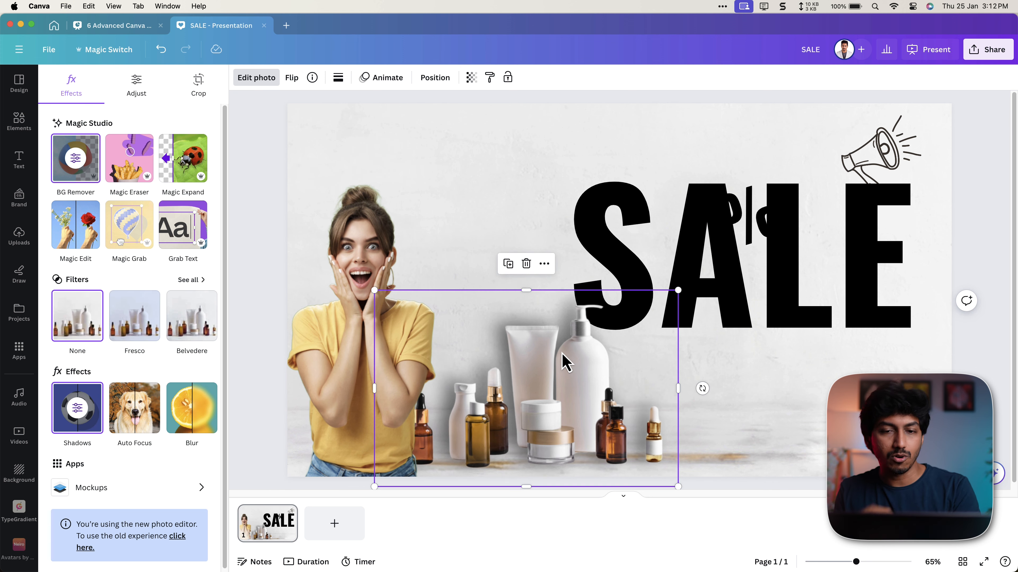
click(494, 80)
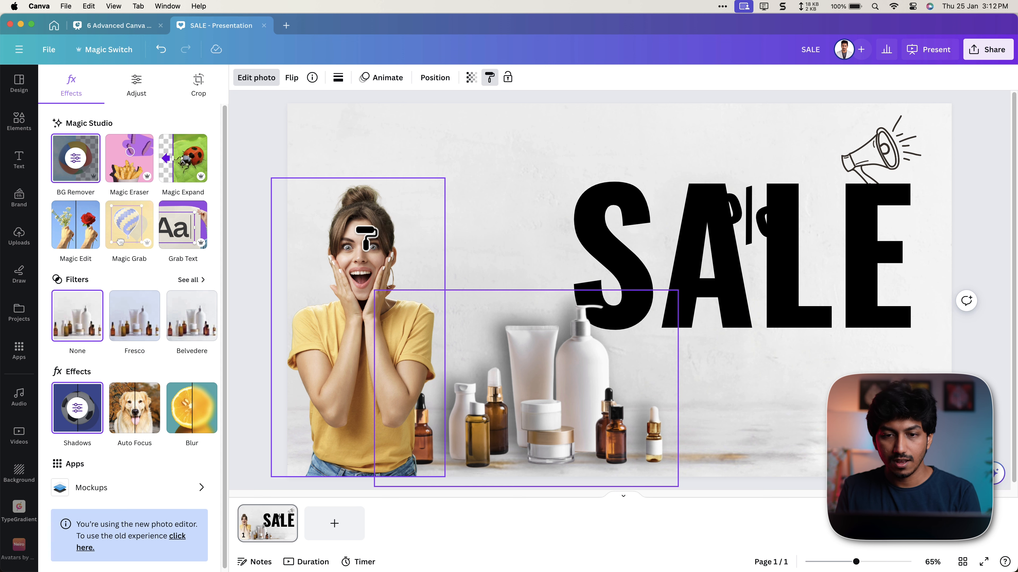
click(367, 240)
Step: Enlarge the woman's cutout and shift it left so half of her extends past the page's left edge
drag(274, 179, 225, 118)
drag(444, 477, 469, 507)
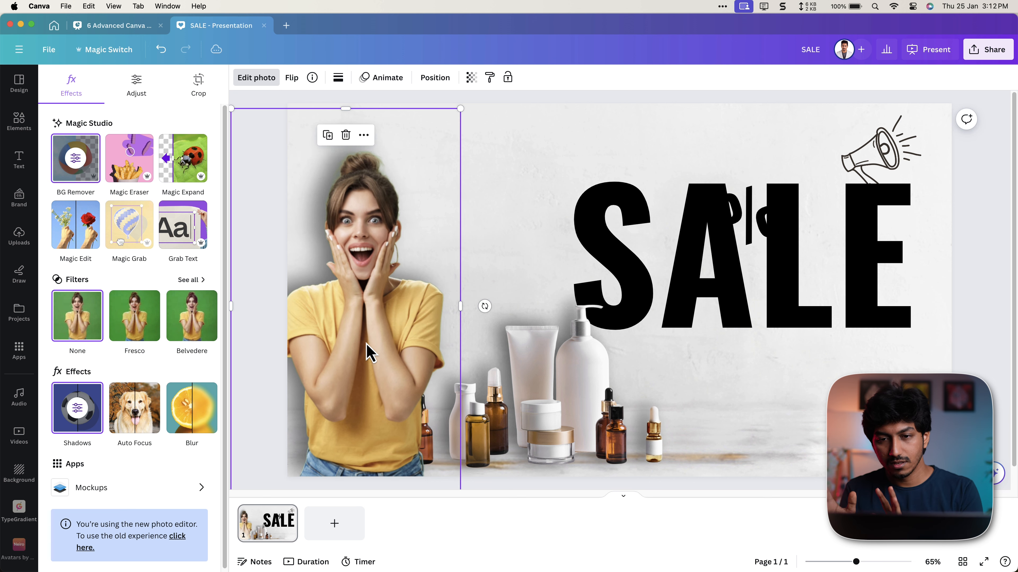
drag(366, 344, 293, 347)
Step: Recolor the "SALE" text with the golden tan from the woman's photo colors
click(844, 257)
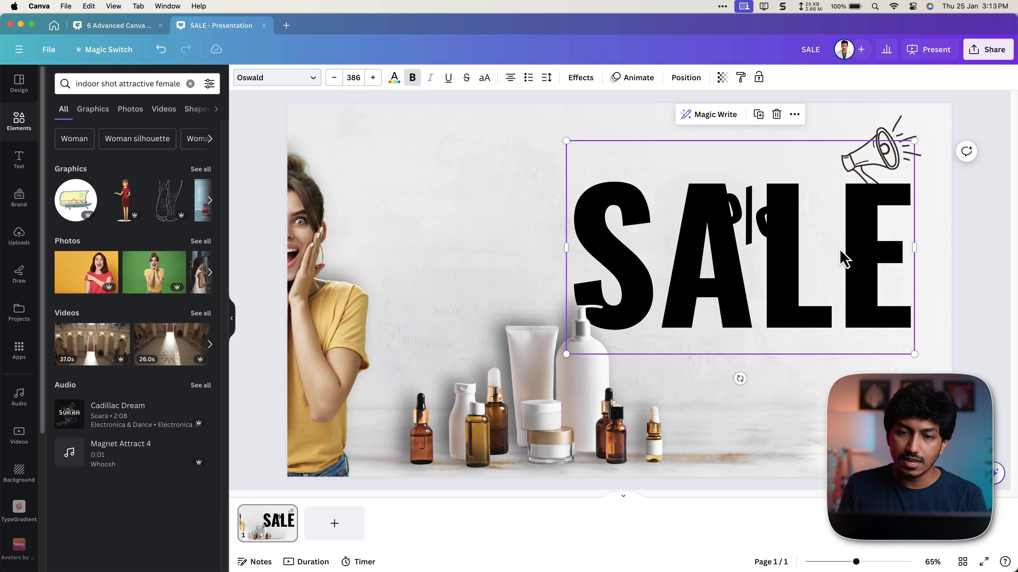
click(394, 78)
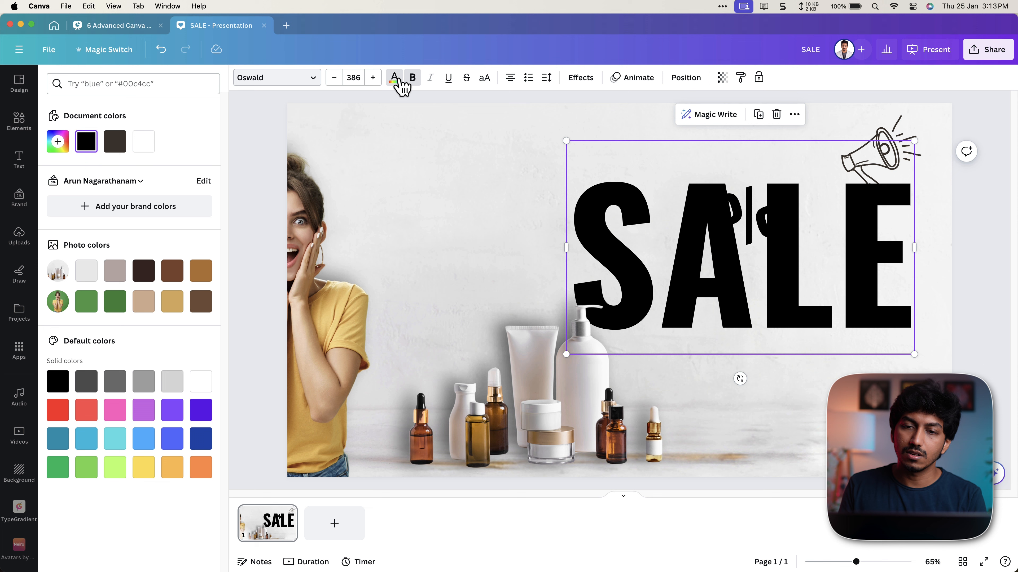
click(172, 307)
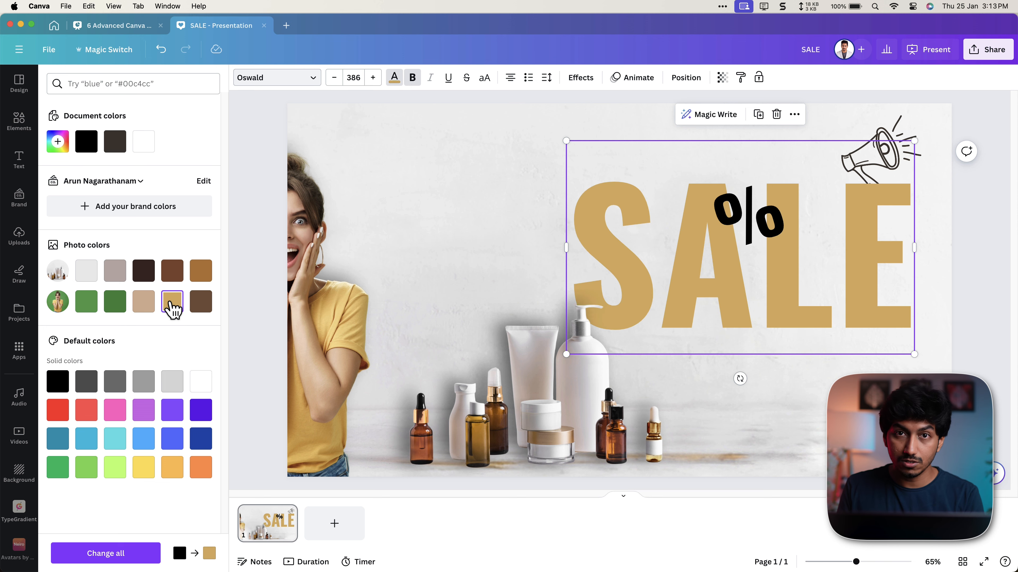
Step: Apply a Shadow effect to the "SALE" text with offset 34 and transparency 60
click(579, 78)
click(125, 160)
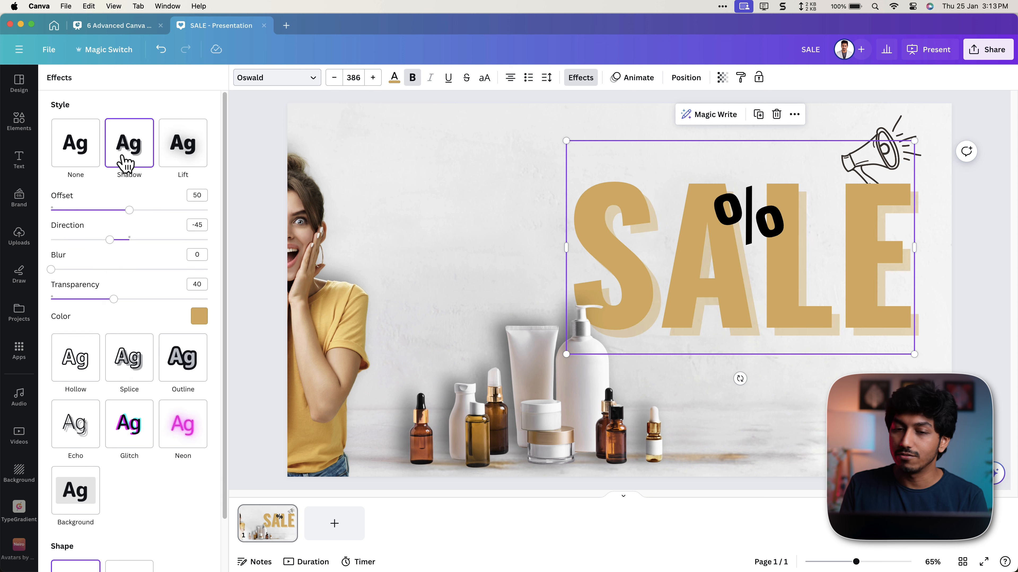
drag(128, 212, 105, 212)
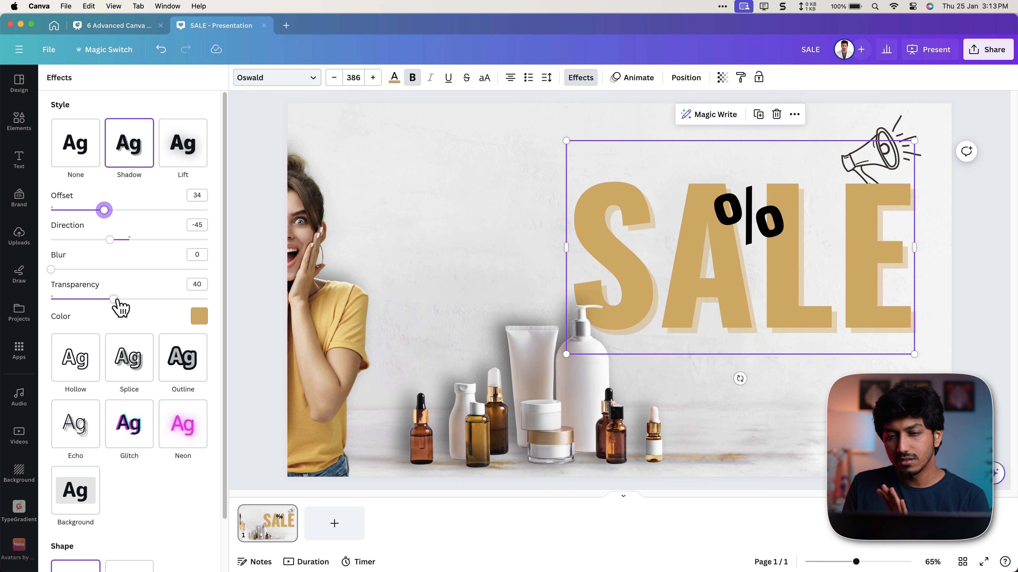
drag(114, 299, 144, 299)
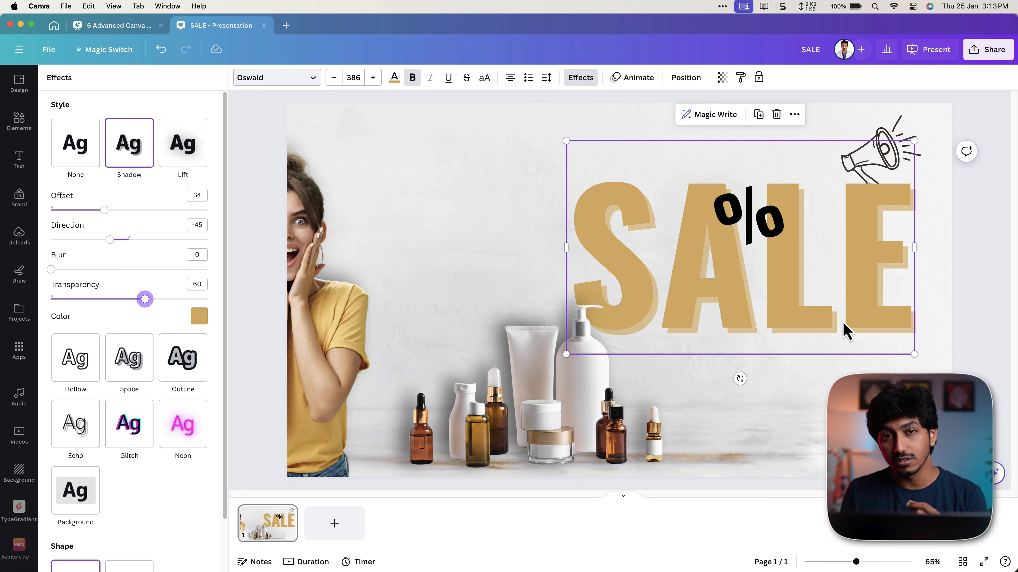
Step: Recolor the megaphone graphic with the same golden tan as the "SALE" text
click(681, 77)
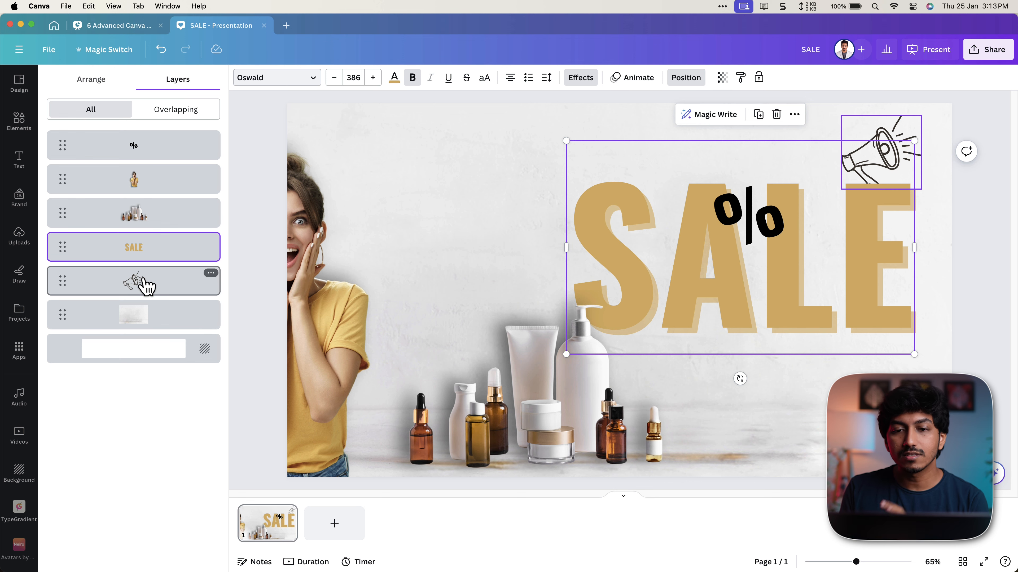
click(143, 286)
click(365, 77)
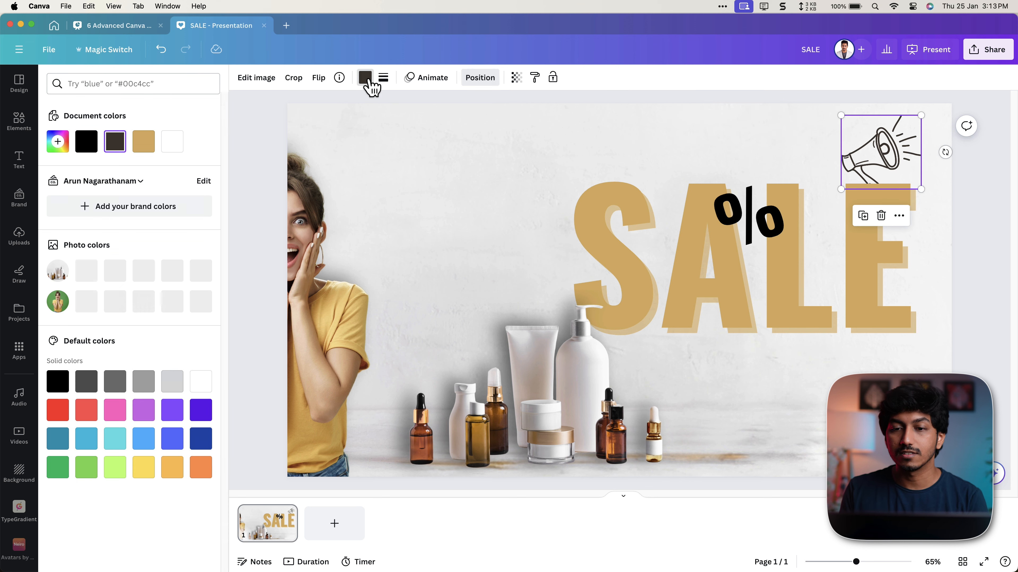
click(143, 144)
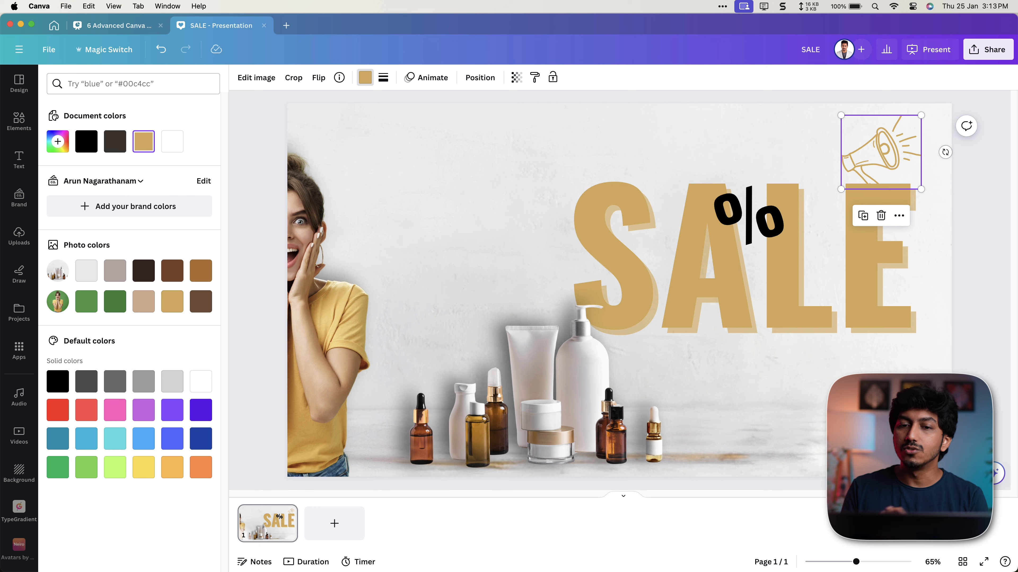
click(255, 80)
scroll(106, 361, down, 4)
scroll(96, 382, up, 5)
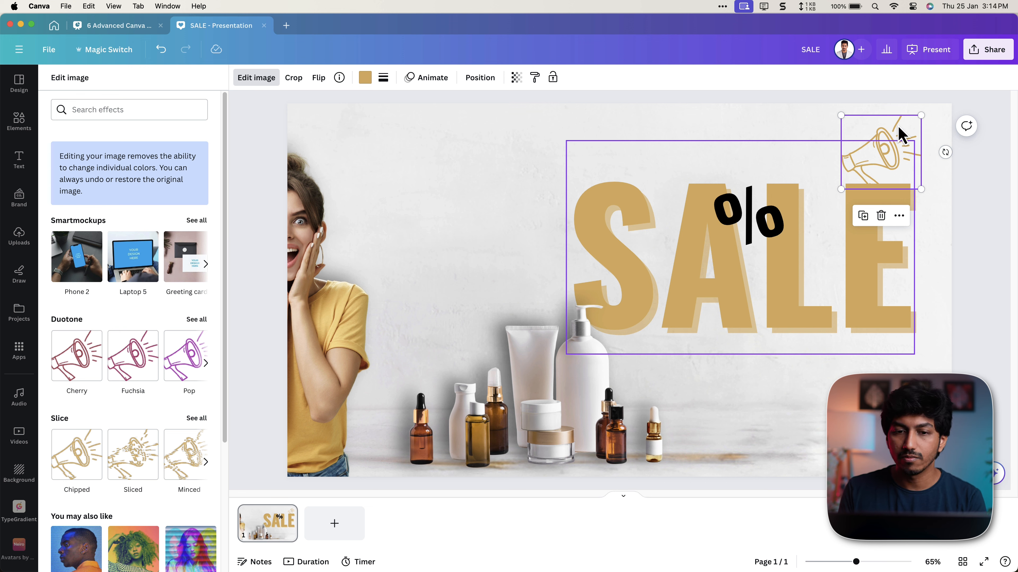
Step: Duplicate the megaphone, place the copy below the original in the layer order and nudge it so it sits slightly offset behind it
key(super+d)
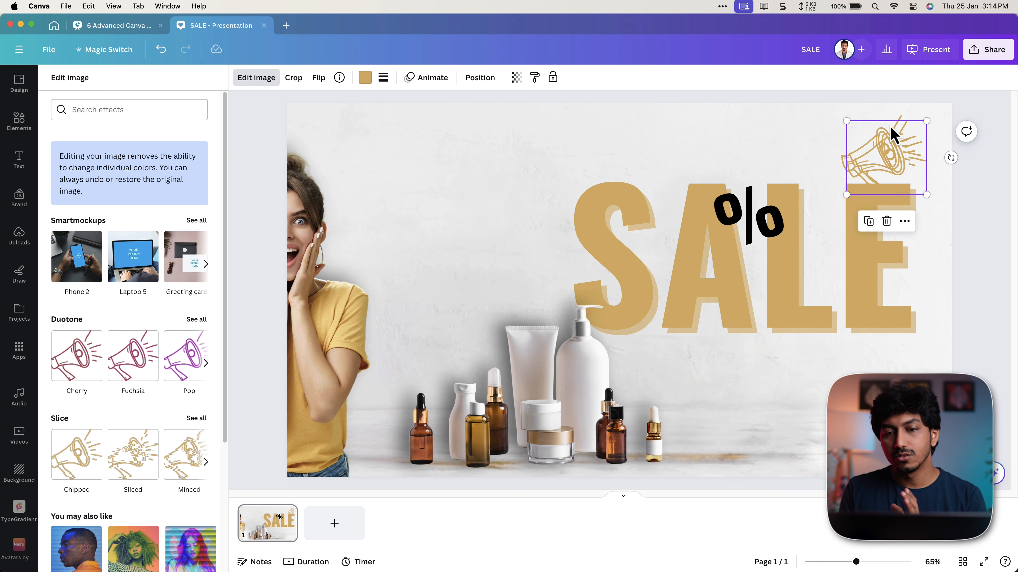
click(481, 78)
drag(146, 159, 173, 334)
scroll(1002, 136, up, 6)
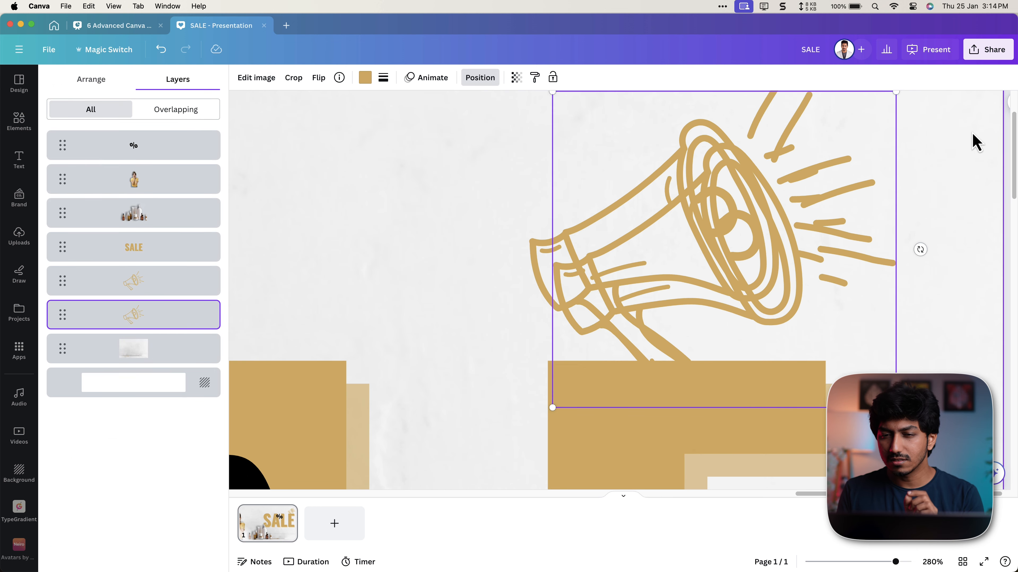
drag(876, 131, 865, 116)
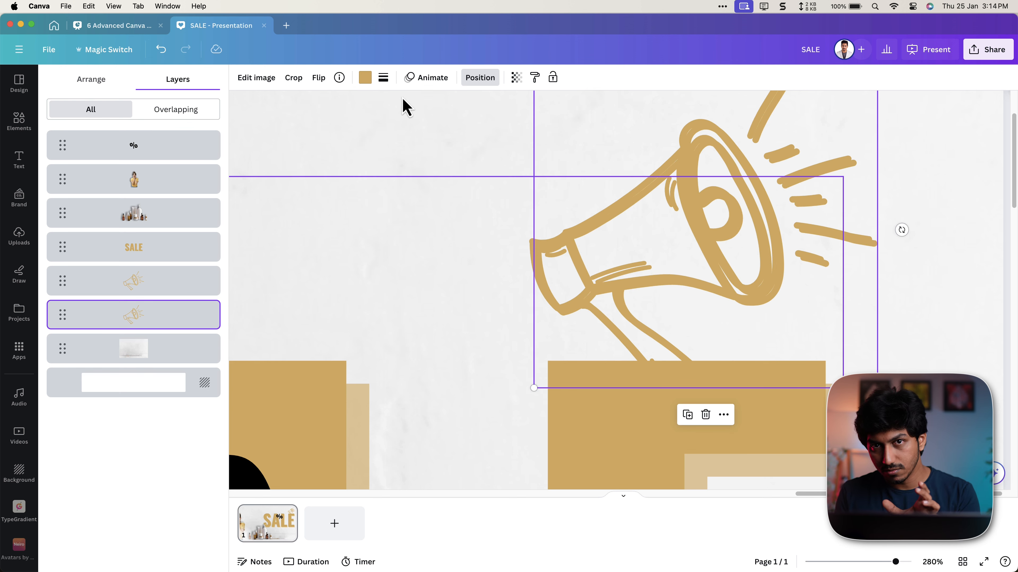
Step: Recolor the megaphone copy with the lighter tan sampled from the "SALE" text's shadow
click(366, 78)
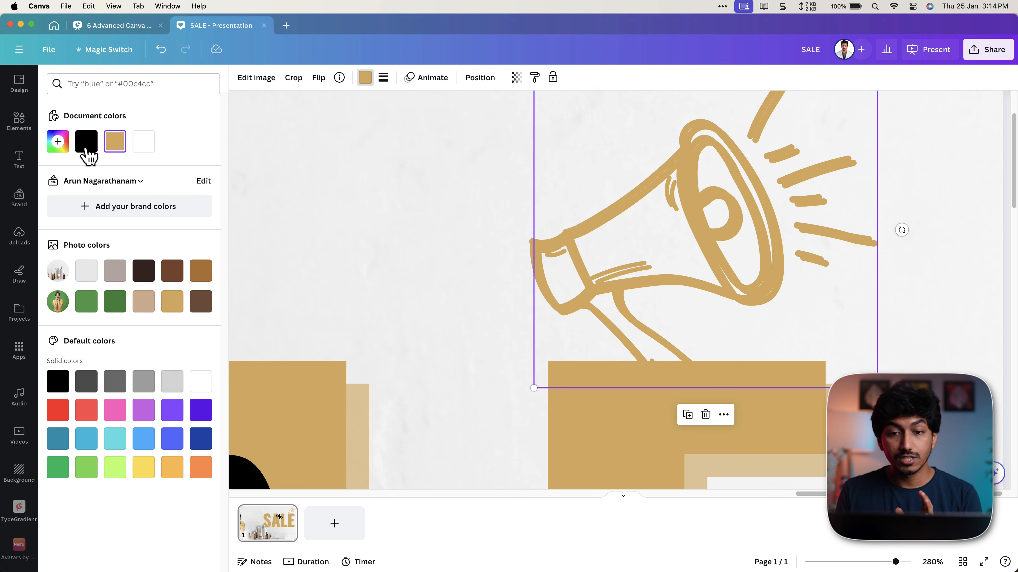
click(58, 142)
click(192, 251)
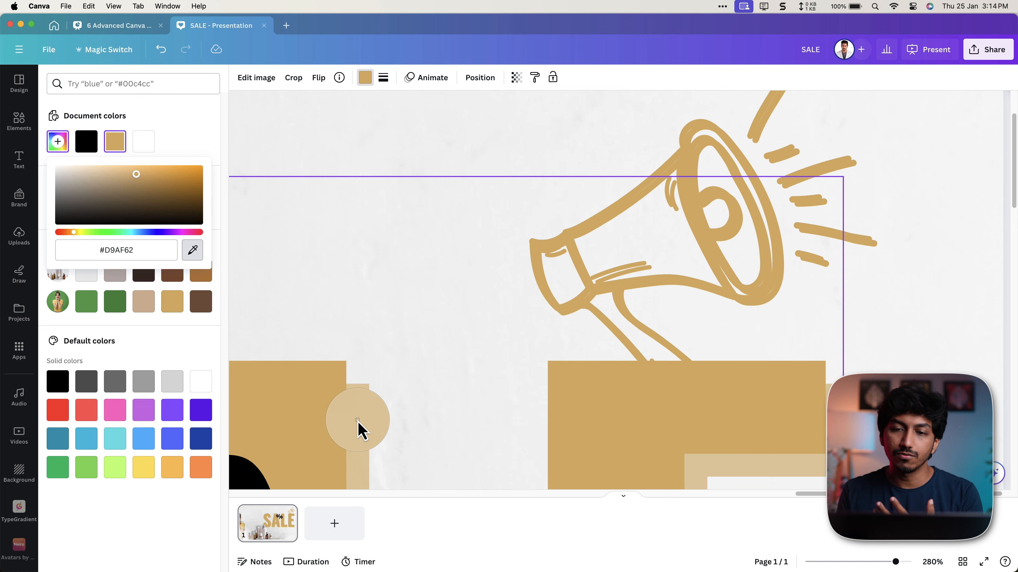
click(356, 420)
click(861, 417)
Step: Apply an Outline effect to the percent sign and start sampling a new outline color from the page
scroll(861, 417, down, 5)
scroll(861, 417, down, 5)
click(713, 235)
click(582, 80)
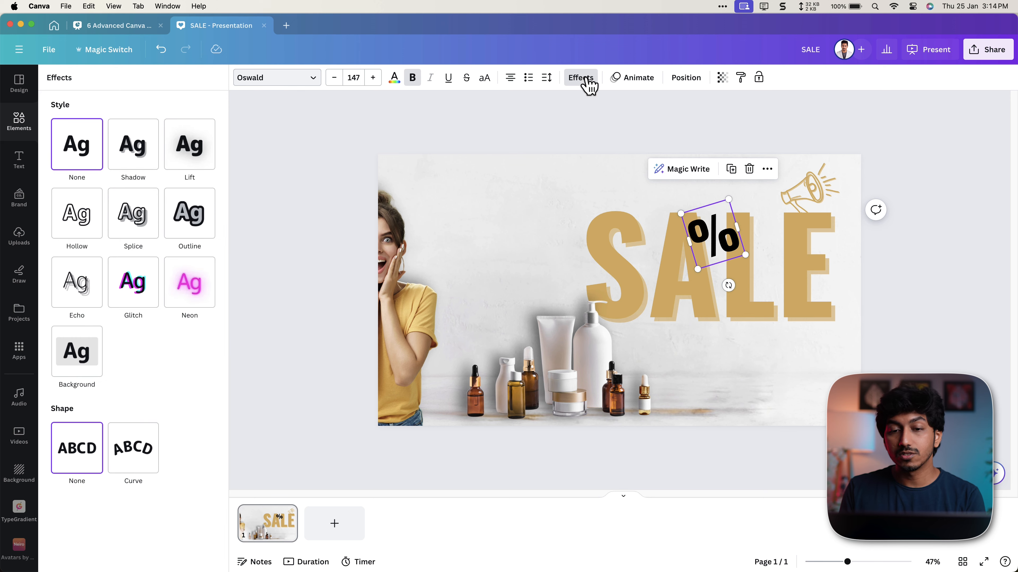
click(198, 220)
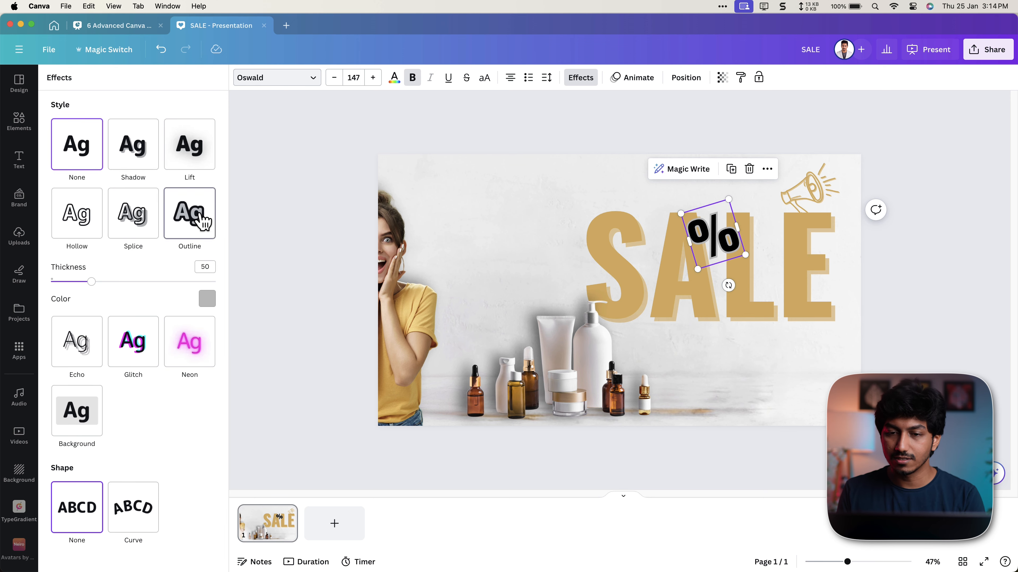
click(207, 305)
click(59, 355)
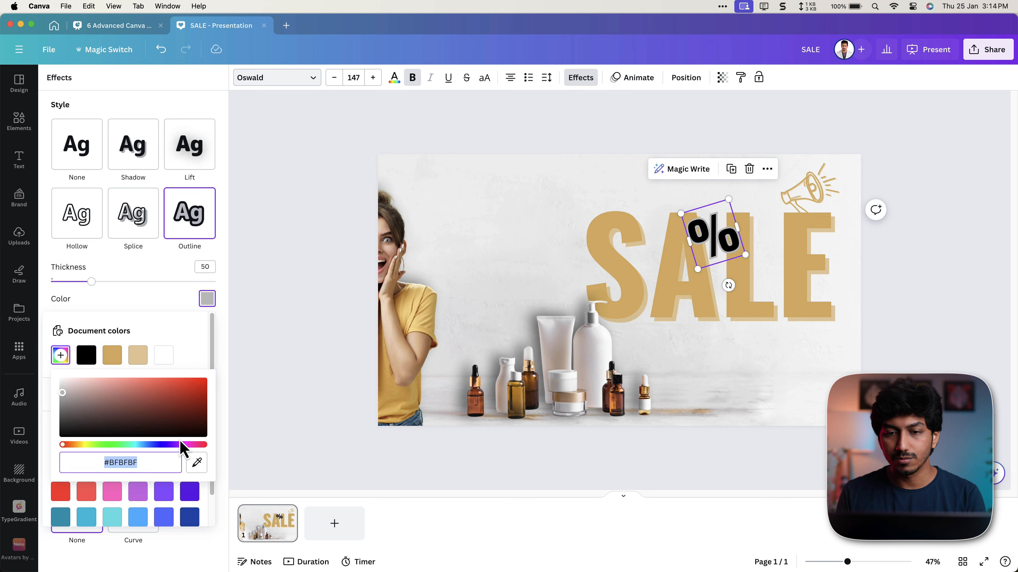
click(197, 462)
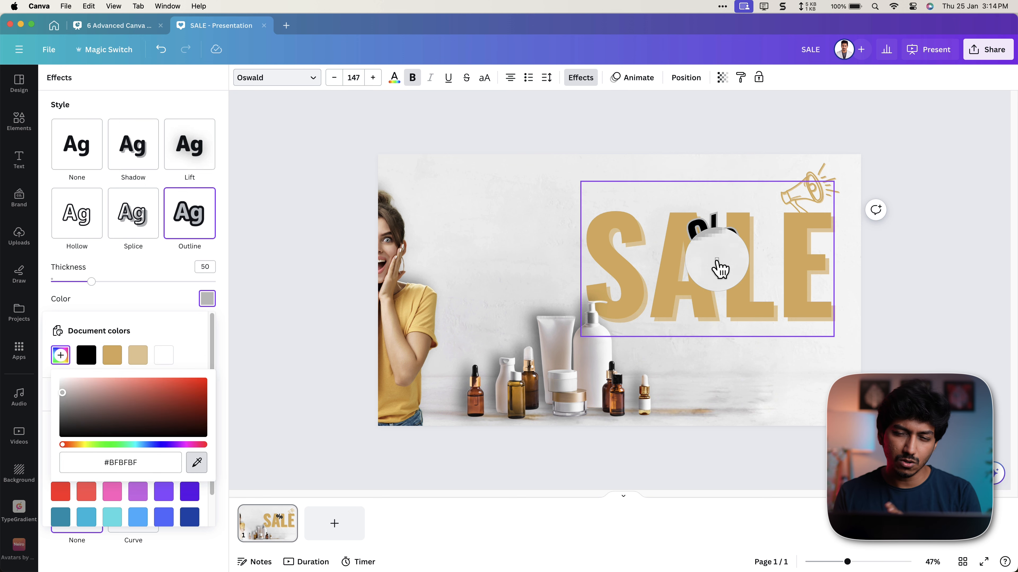